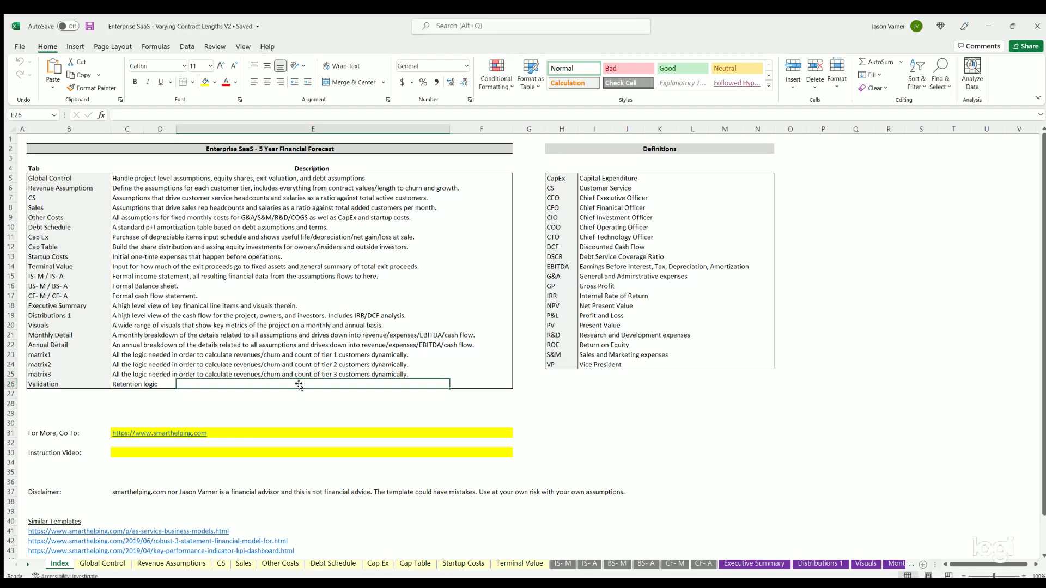
- Check the five-year forecast title cell B2 on Index, then switch to the Global Control sheet
left_click(250, 147)
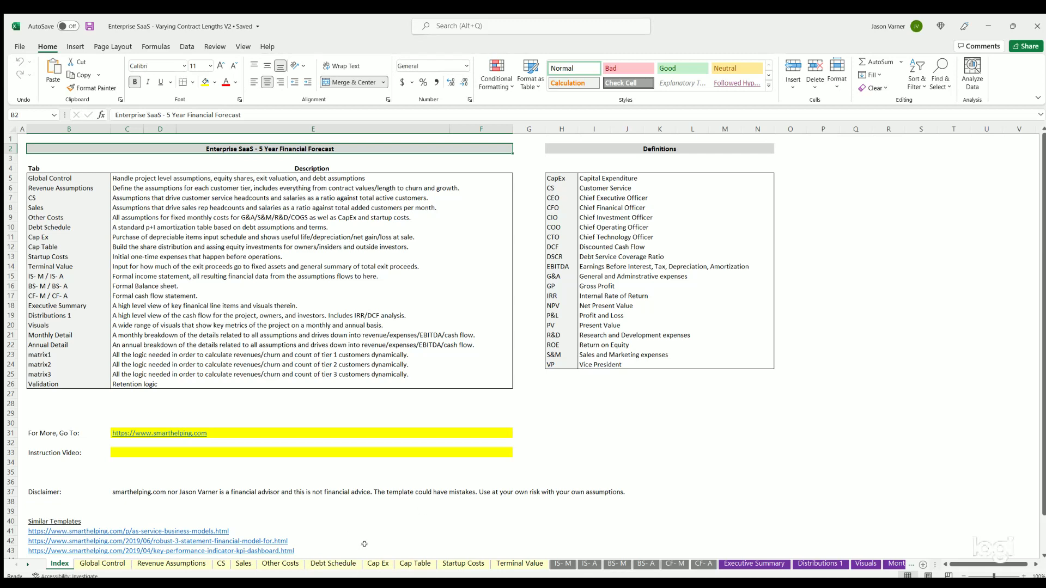
left_click(98, 564)
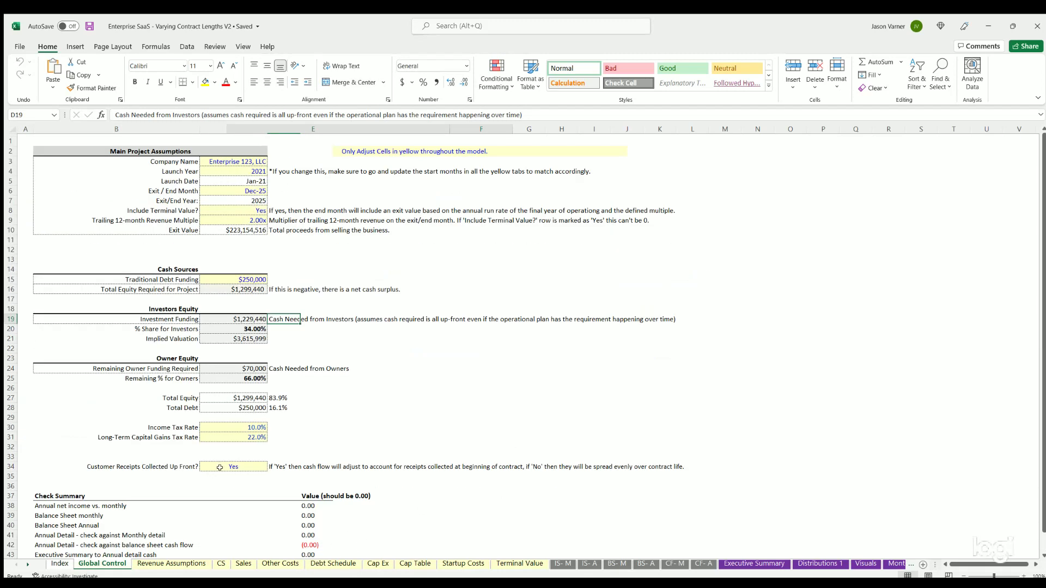
left_click(229, 161)
left_click(230, 170)
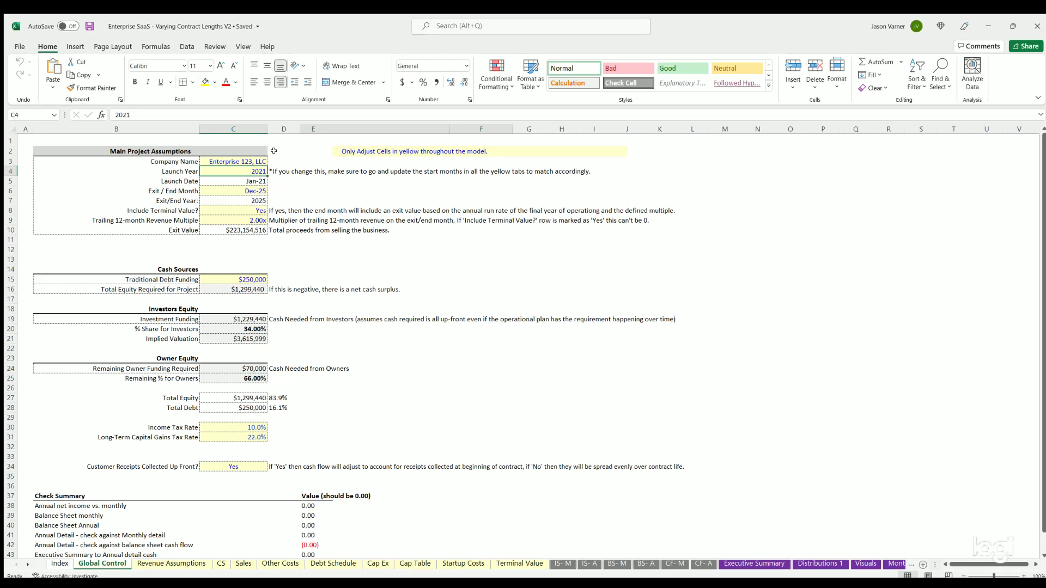
left_click_drag(234, 167, 173, 221)
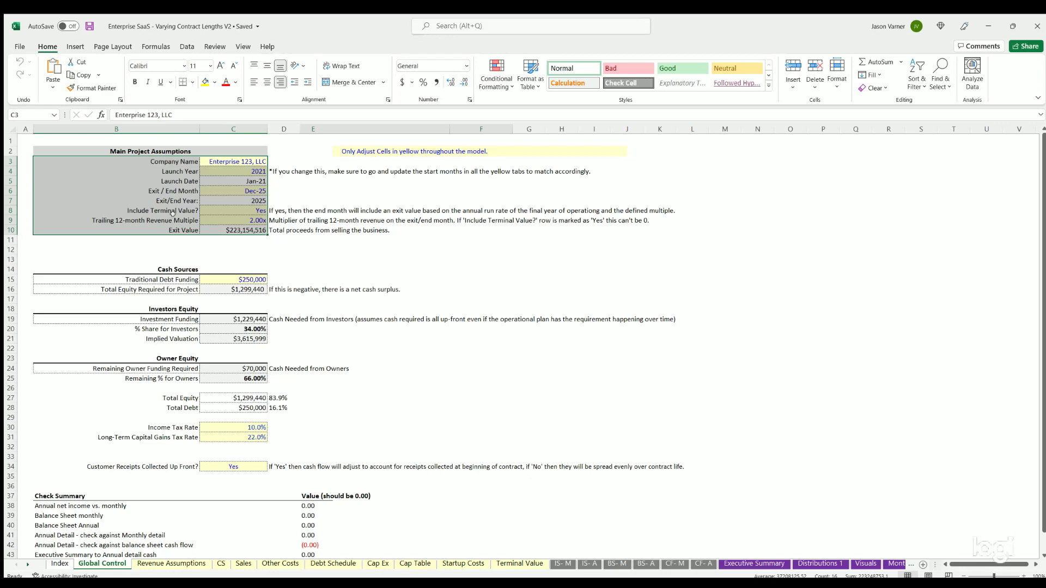
left_click_drag(181, 159, 227, 156)
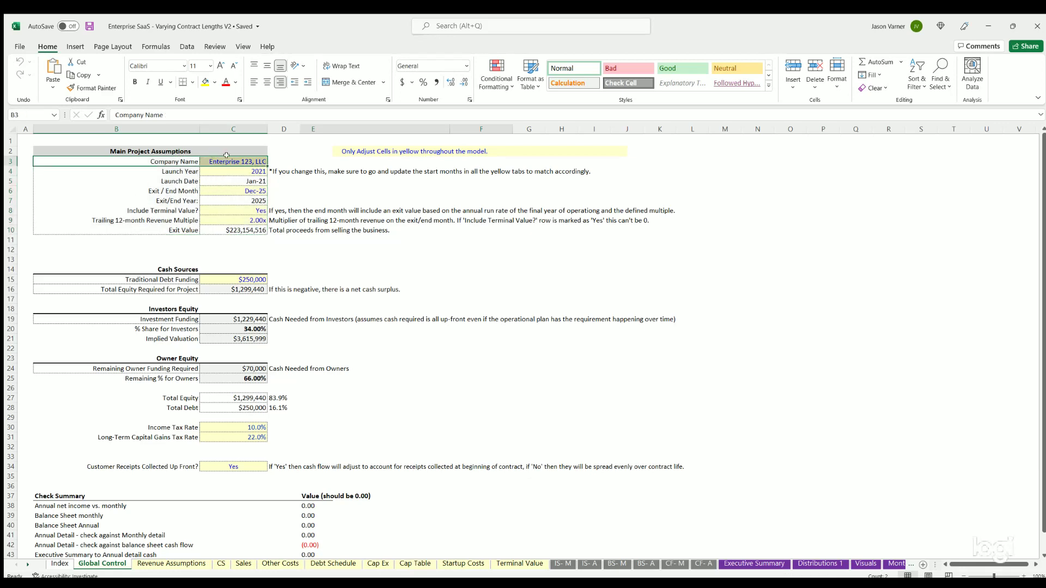
left_click(563, 564)
left_click(33, 138)
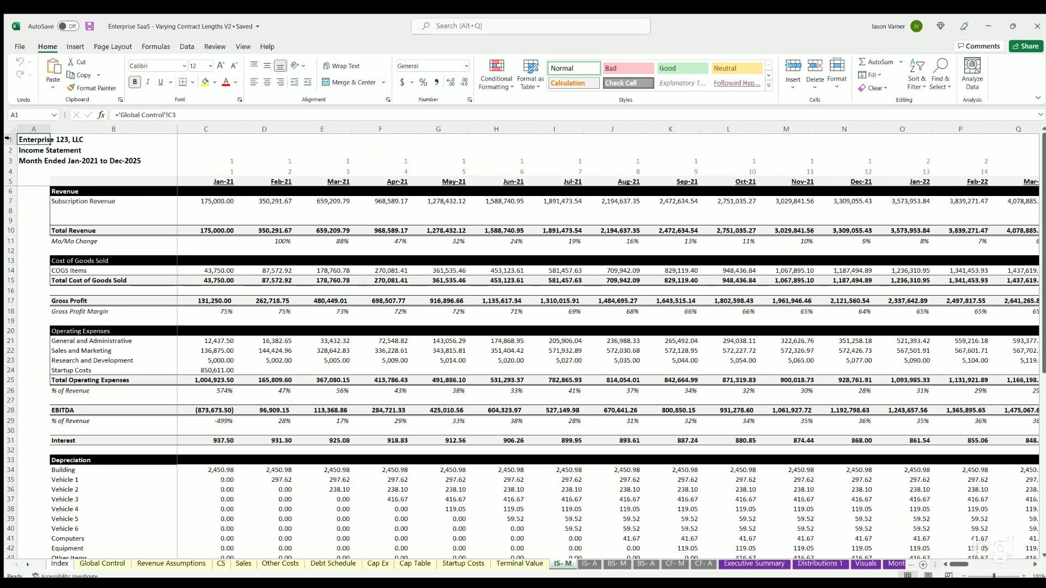
left_click(103, 563)
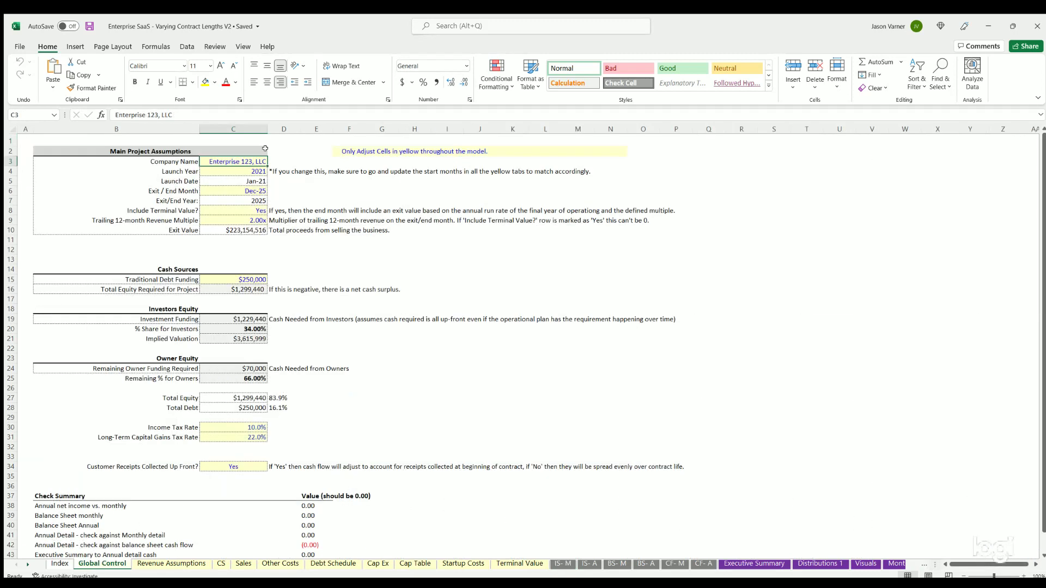
left_click(233, 168)
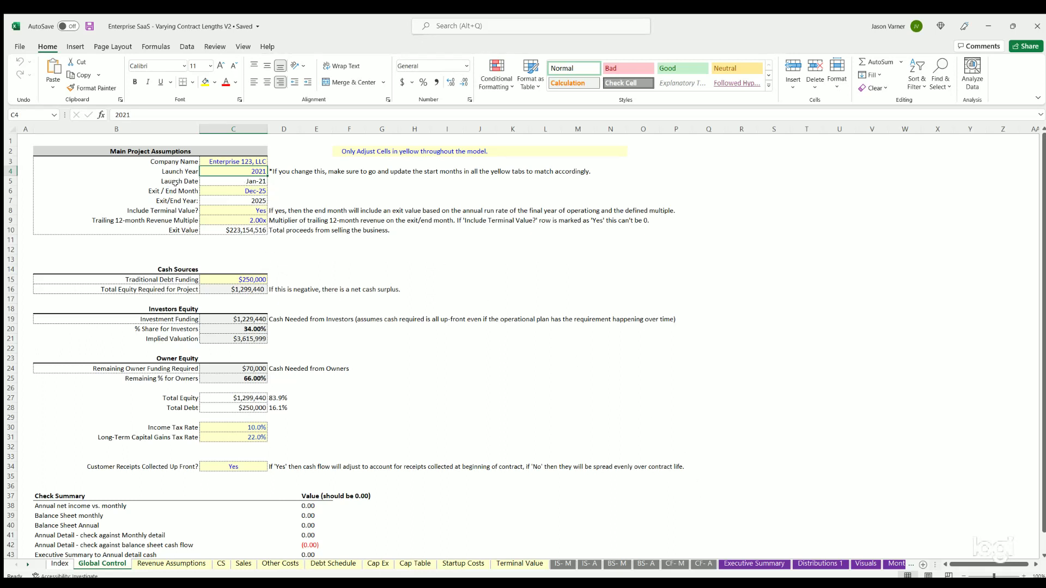
left_click(256, 190)
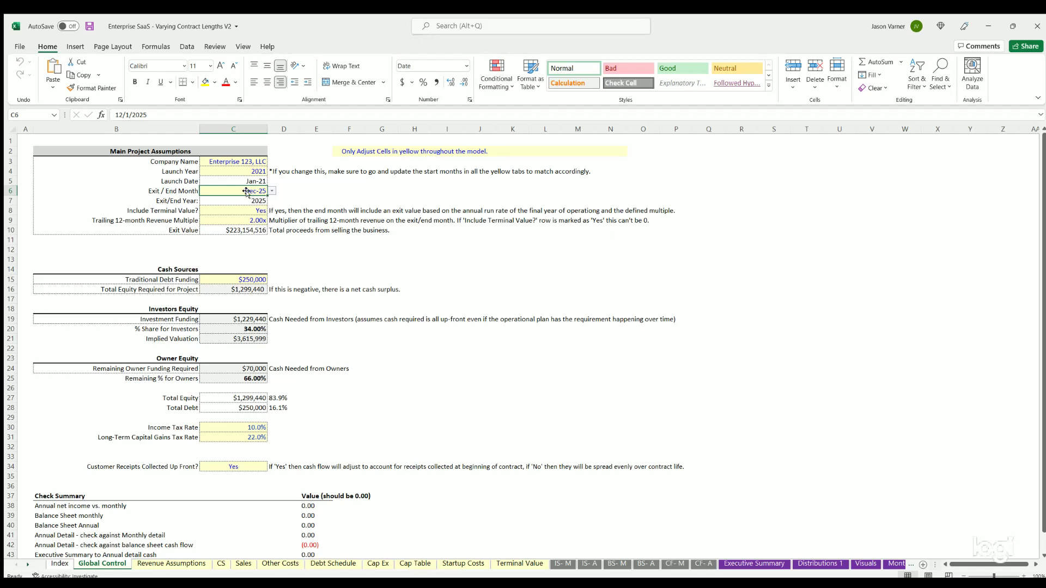
left_click(146, 209)
left_click(247, 206, "shift")
left_click(252, 206)
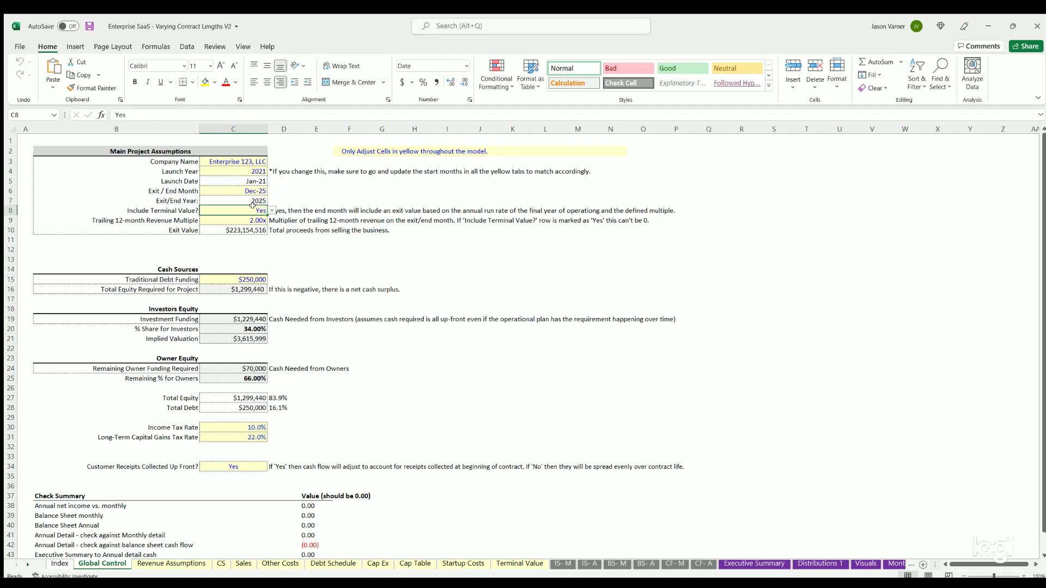
left_click(183, 209)
left_click(217, 206, "shift")
left_click(235, 205)
left_click(248, 190)
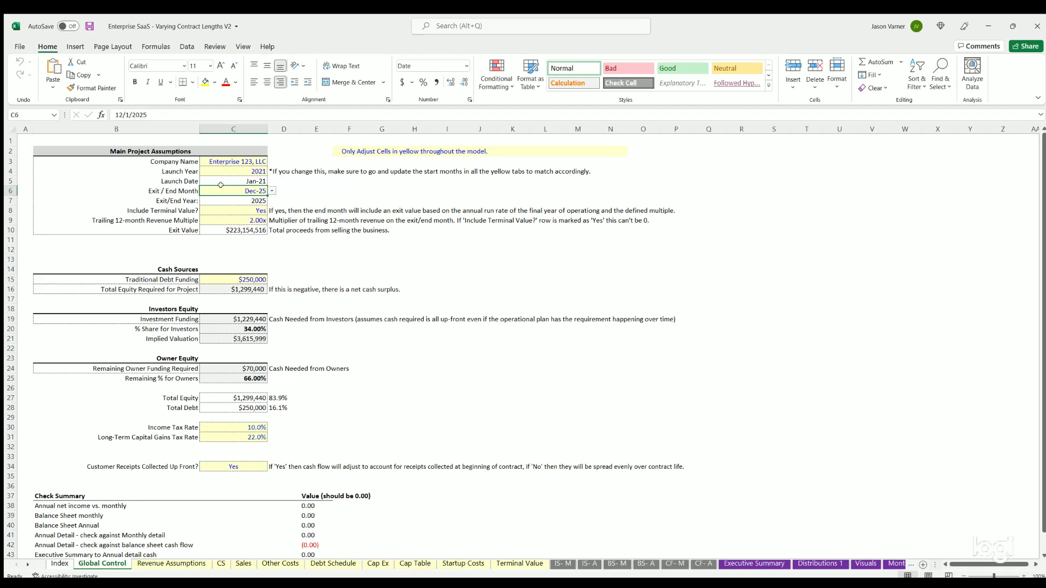
left_click_drag(243, 206, 182, 206)
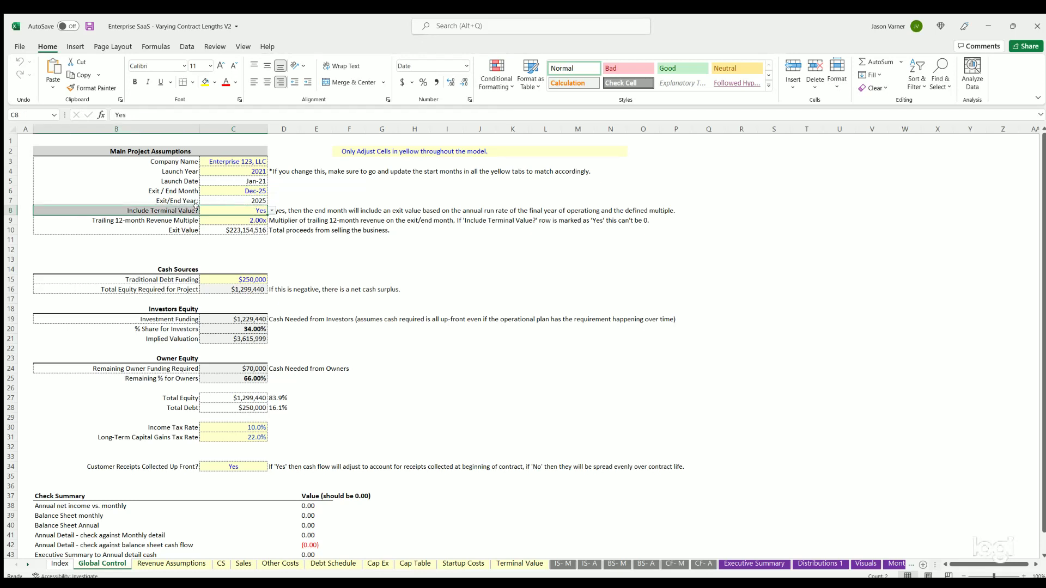
left_click(249, 219)
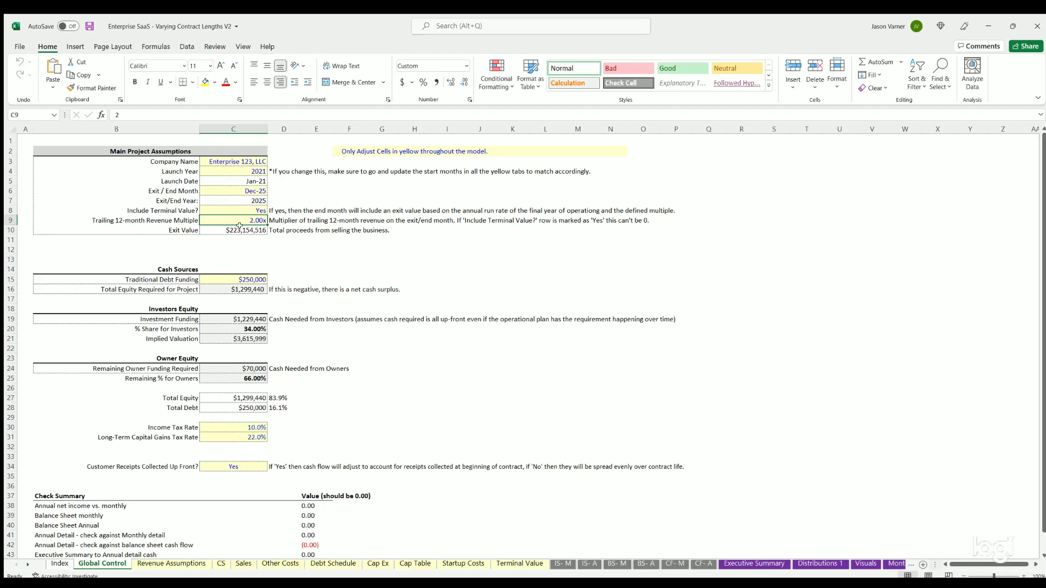
left_click(239, 226)
left_click(246, 210)
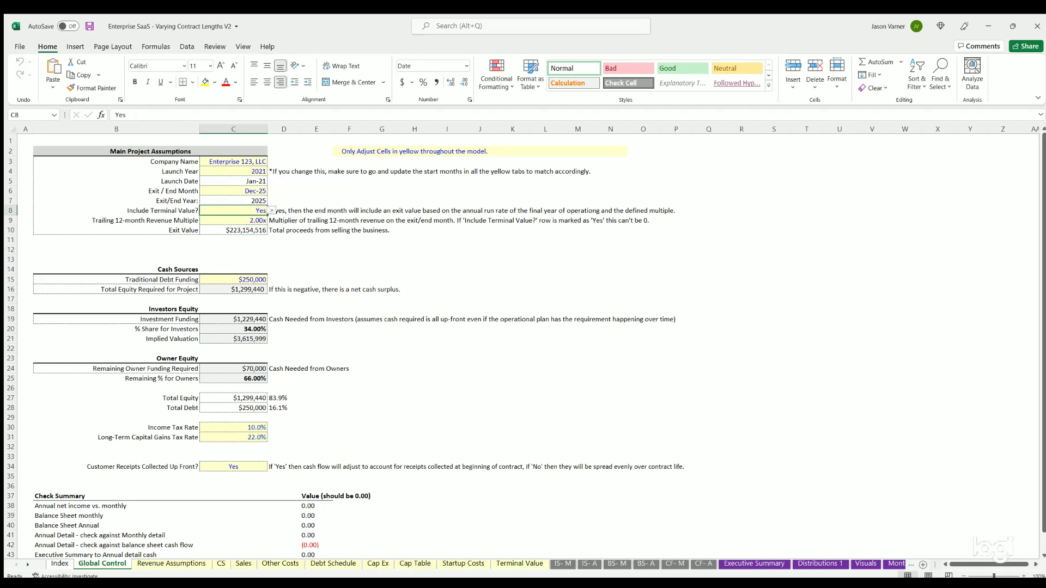
left_click(271, 211)
left_click(245, 223)
key("ctrl+z")
left_click(170, 265)
left_click(235, 279)
left_click(178, 278, "shift")
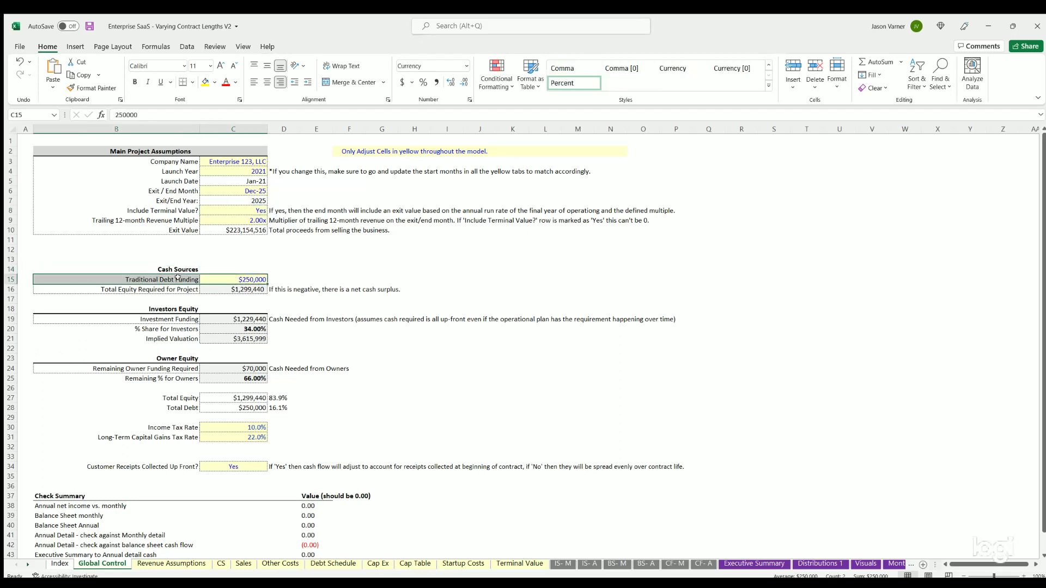
left_click(250, 278)
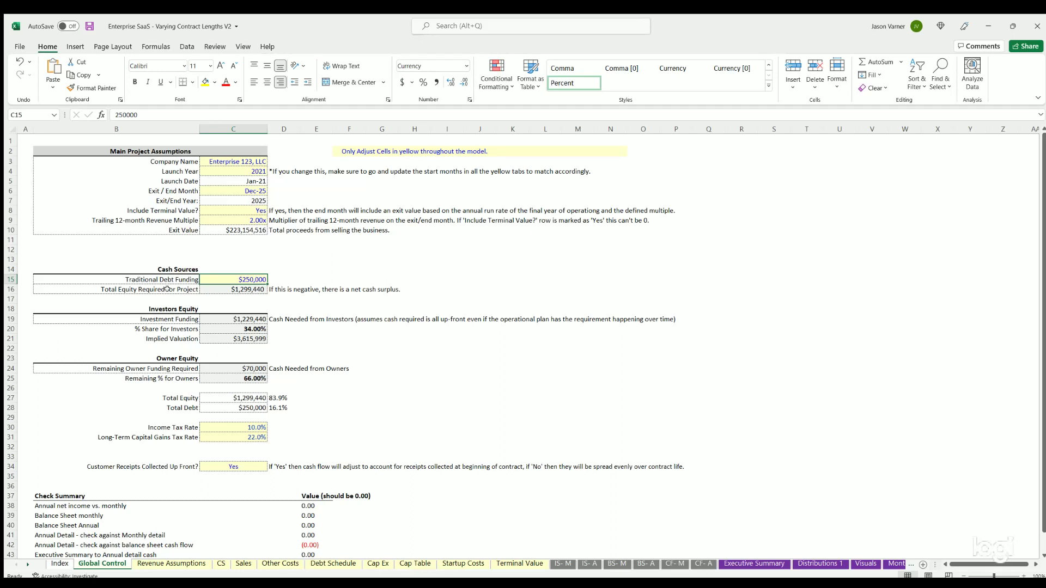
left_click(241, 287)
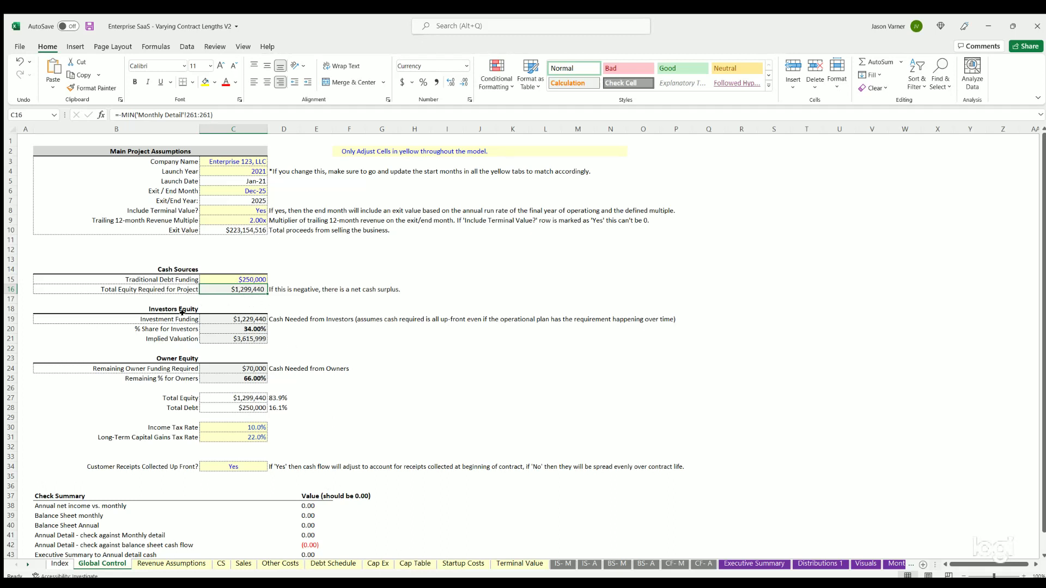
left_click_drag(182, 311, 234, 377)
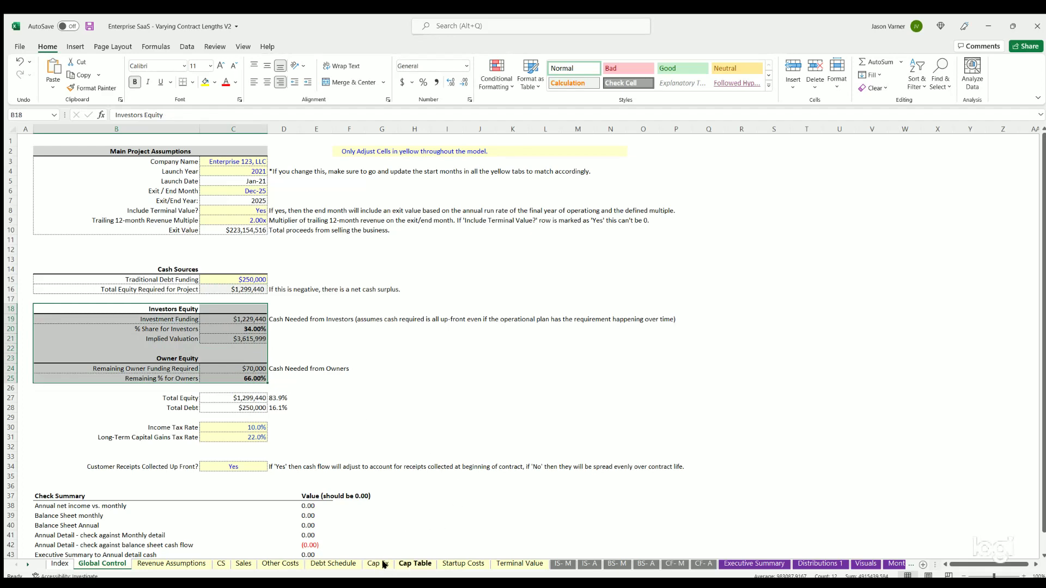
left_click(414, 563)
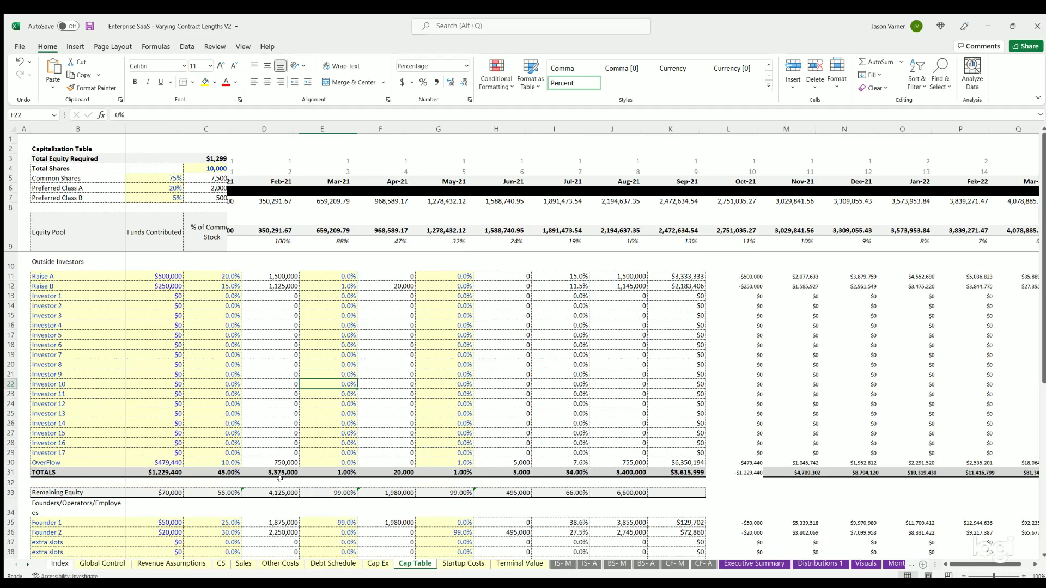
left_click(147, 208)
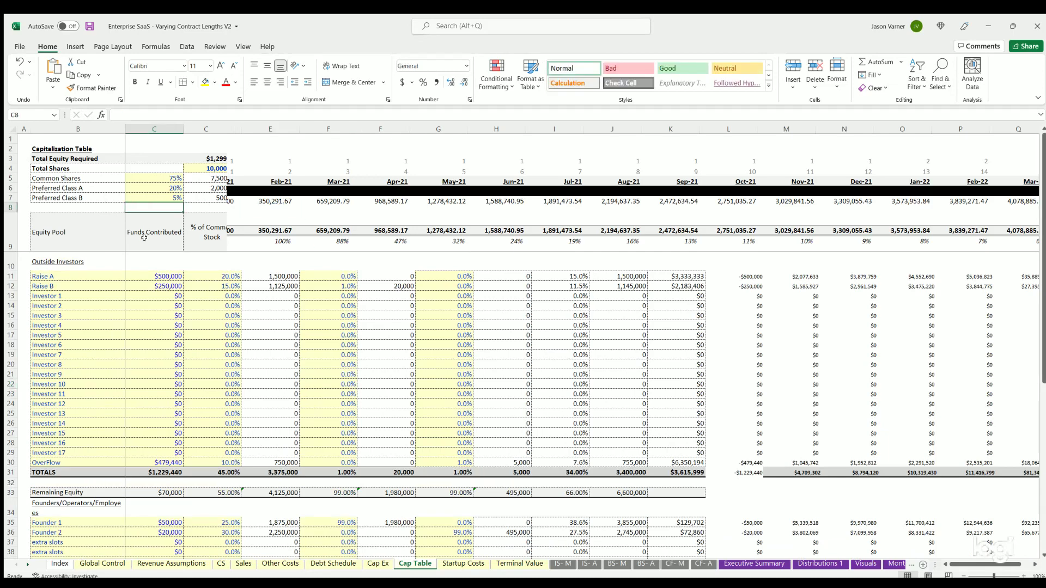
left_click(376, 564)
left_click(414, 564)
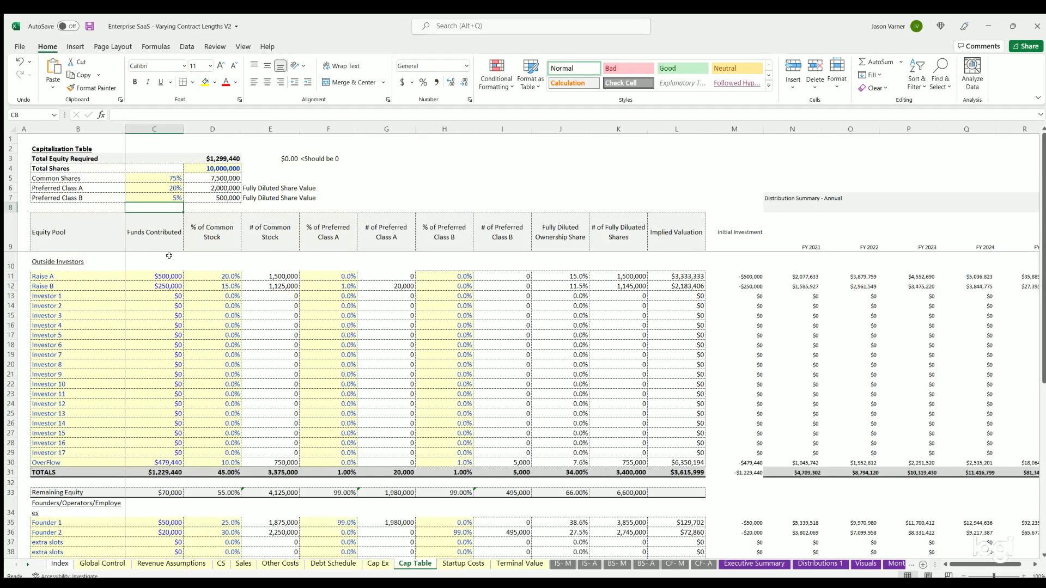
left_click(213, 157)
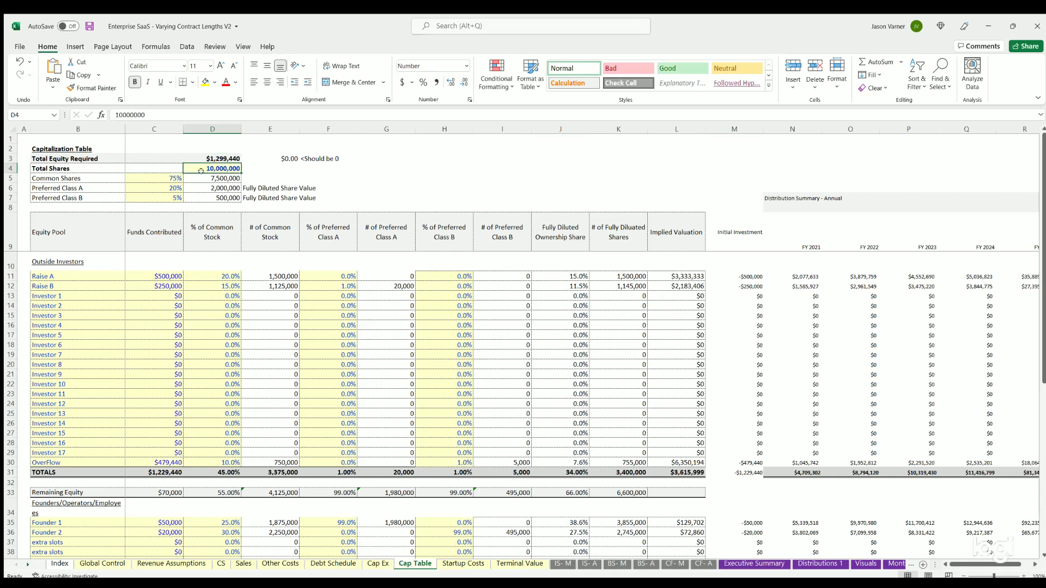
left_click(155, 175)
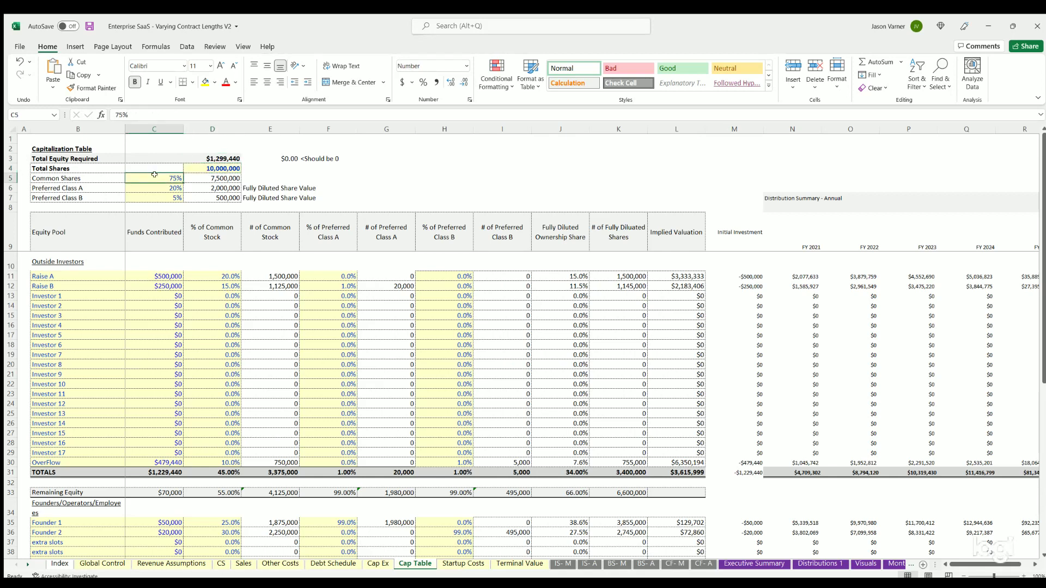
key("Down")
key("Down")
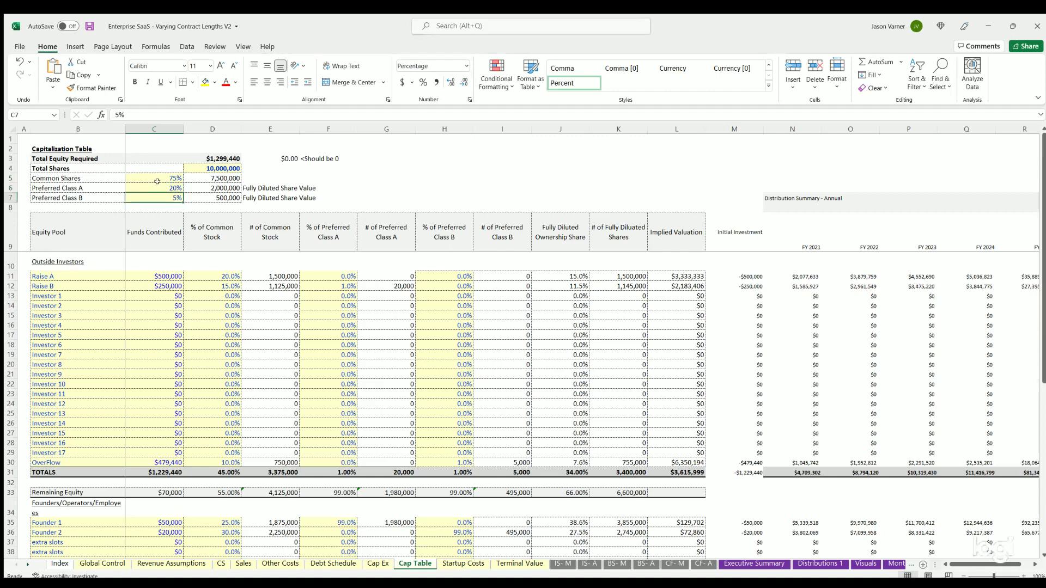
left_click(158, 186)
left_click(161, 193)
left_click_drag(160, 277, 168, 449)
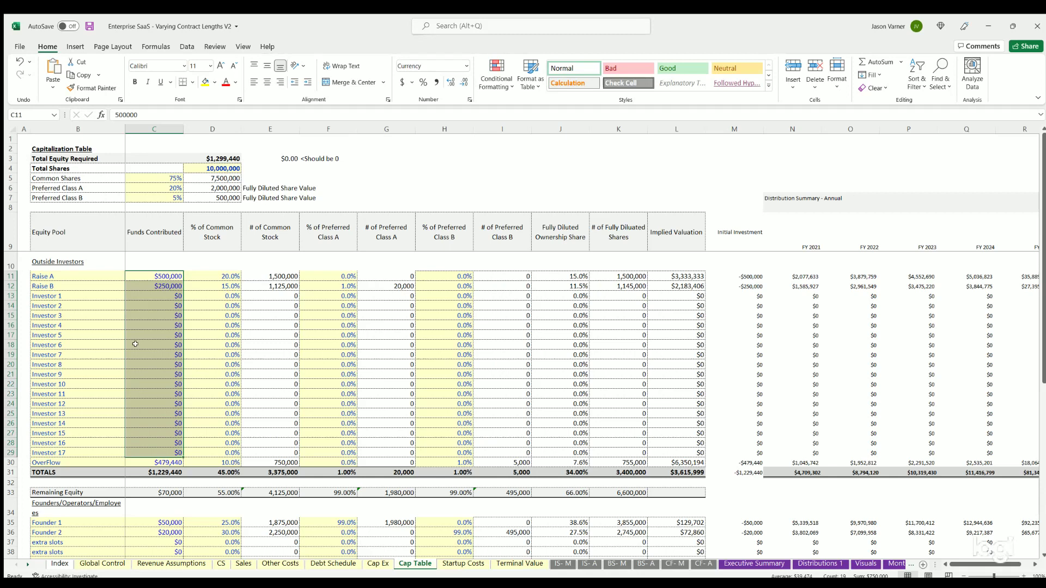
left_click_drag(66, 275, 159, 463)
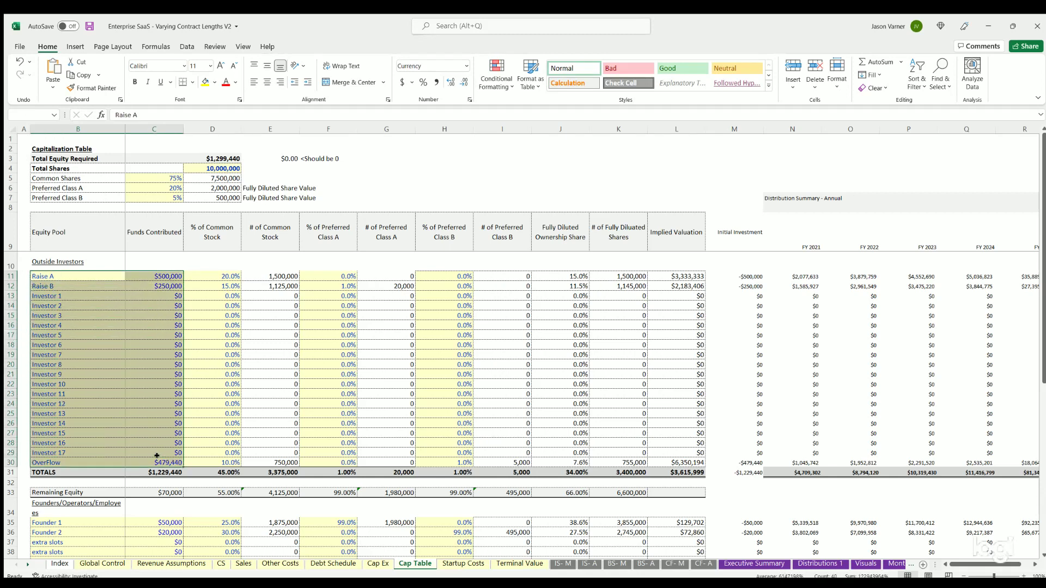
scroll(91, 299, "down", 7)
left_click_drag(82, 297, 166, 466)
left_click_drag(217, 298, 229, 347)
left_click_drag(331, 306, 336, 345)
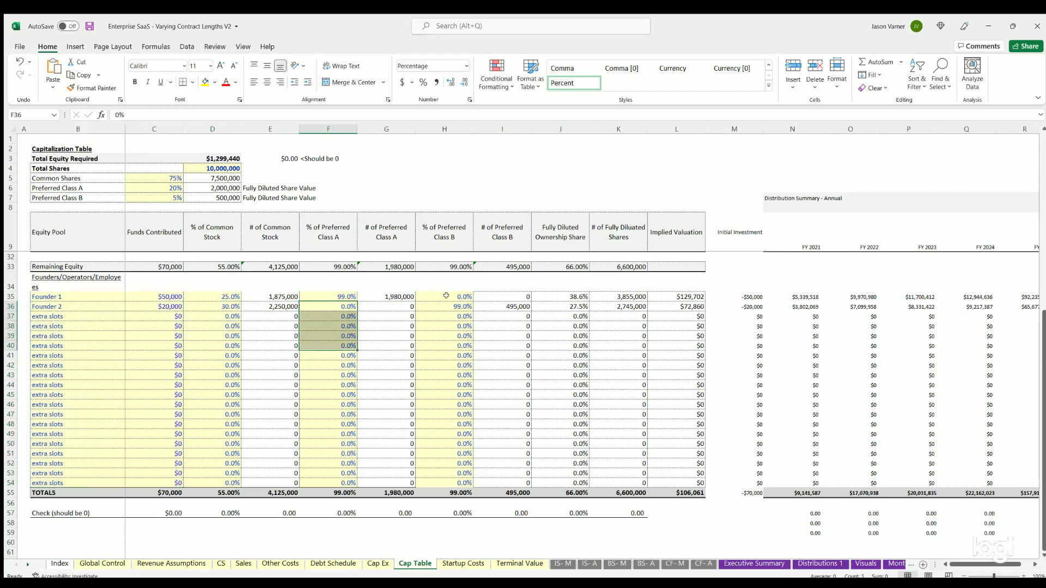
left_click_drag(446, 297, 447, 336)
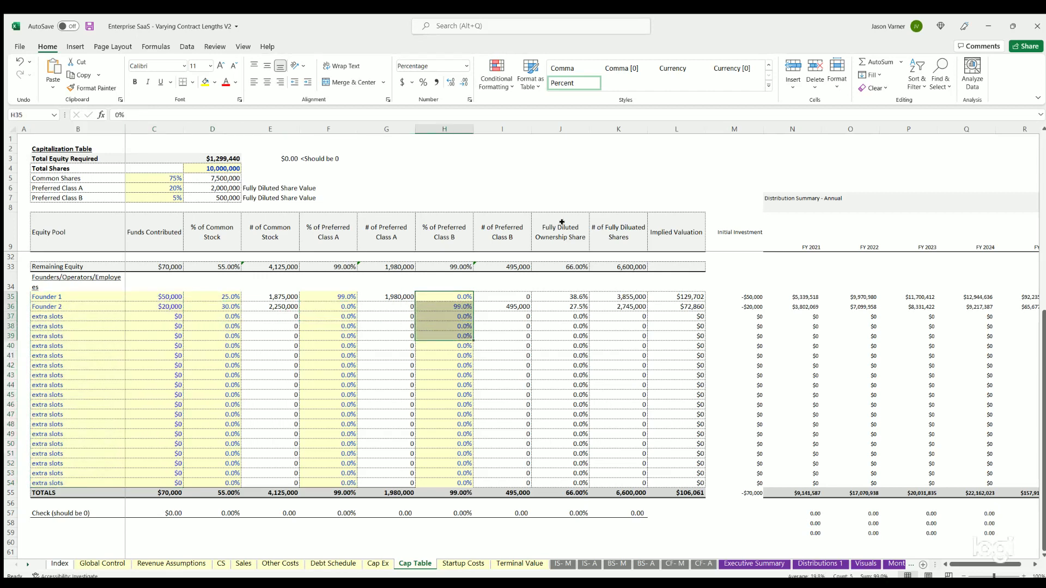
left_click_drag(561, 223, 564, 462)
left_click(798, 285)
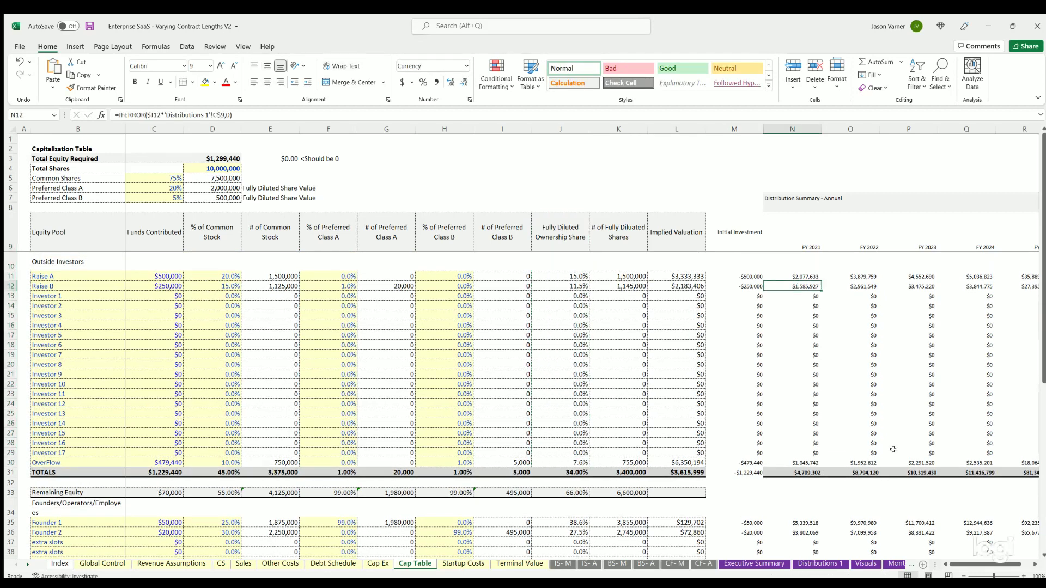
left_click_drag(971, 564, 991, 563)
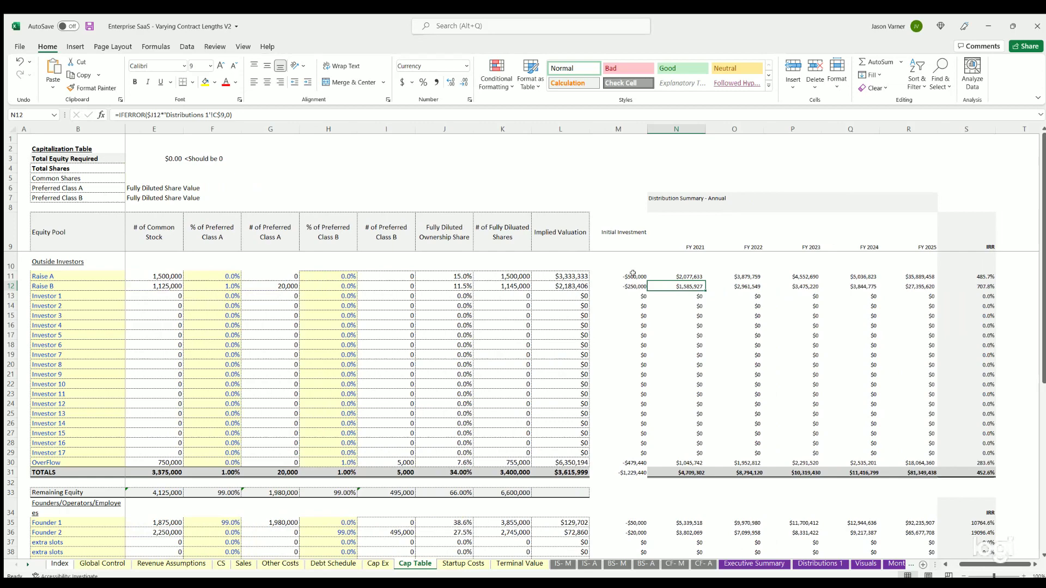
scroll(755, 389, "down", 7)
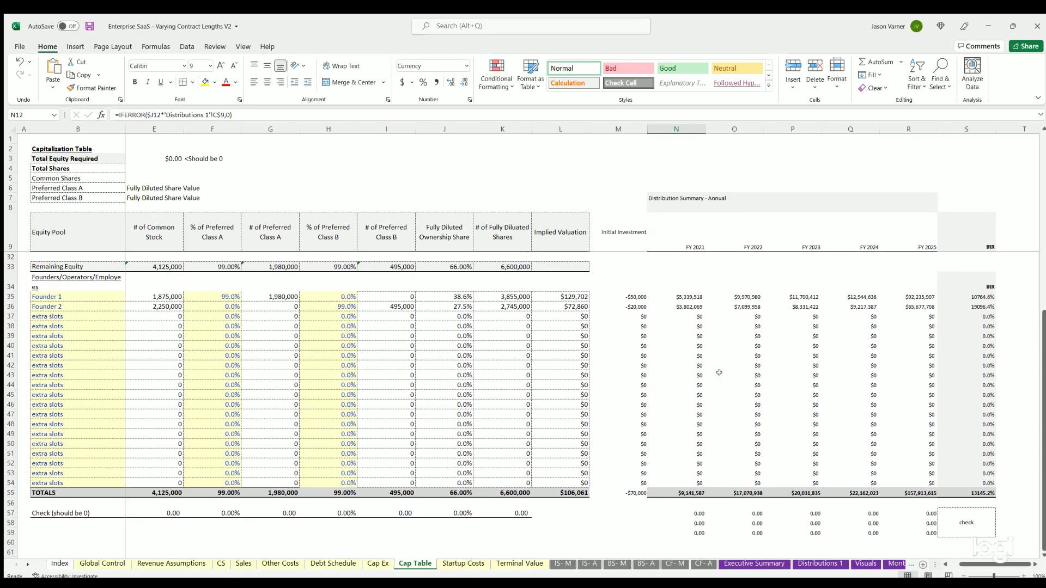
scroll(818, 467, "up", 6)
scroll(818, 467, "up", 1)
scroll(990, 564, "left", 2)
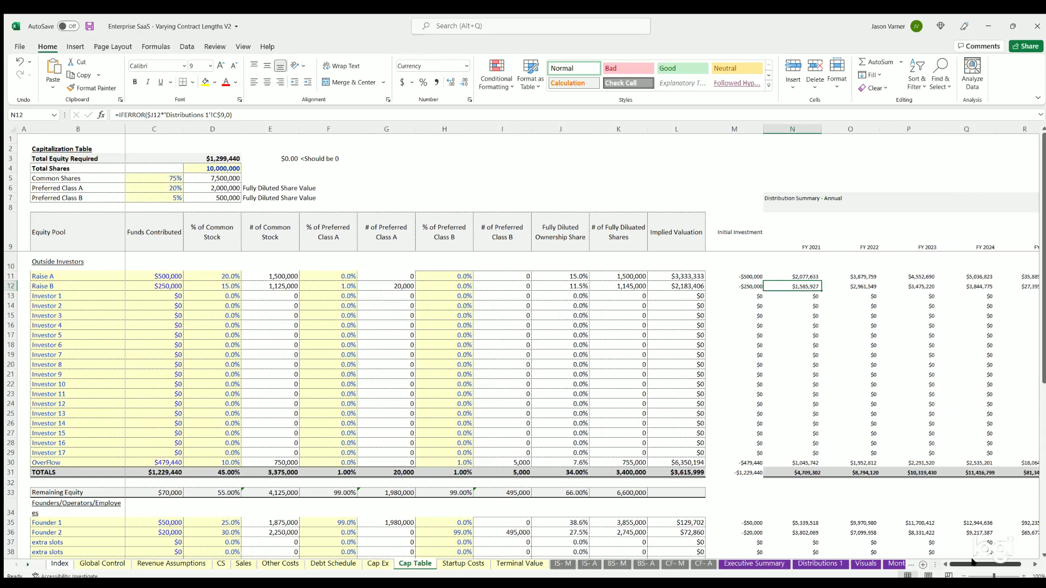
left_click(165, 276)
left_click(164, 287)
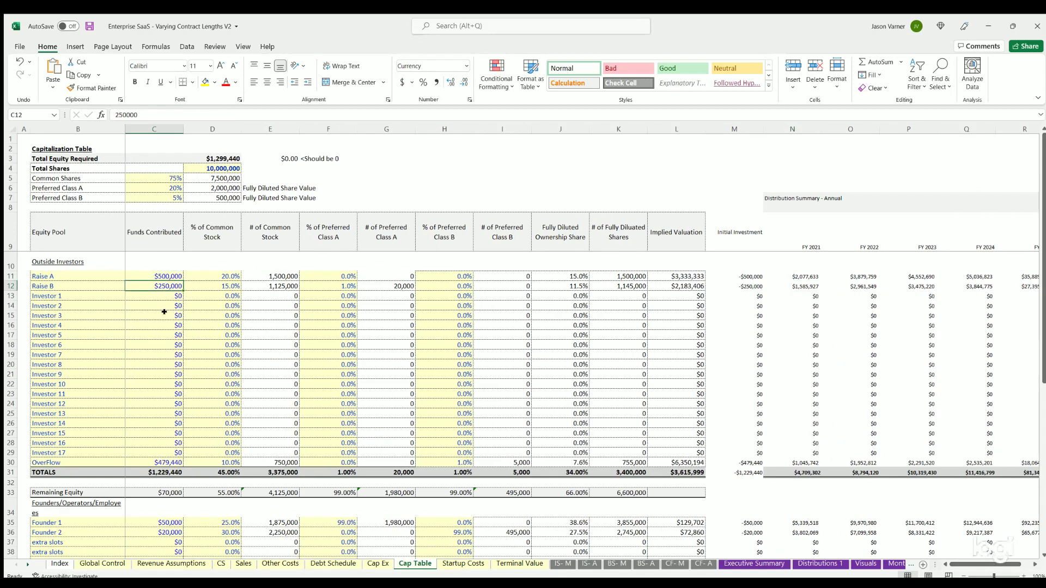
left_click(164, 315)
scroll(272, 412, "down", 7)
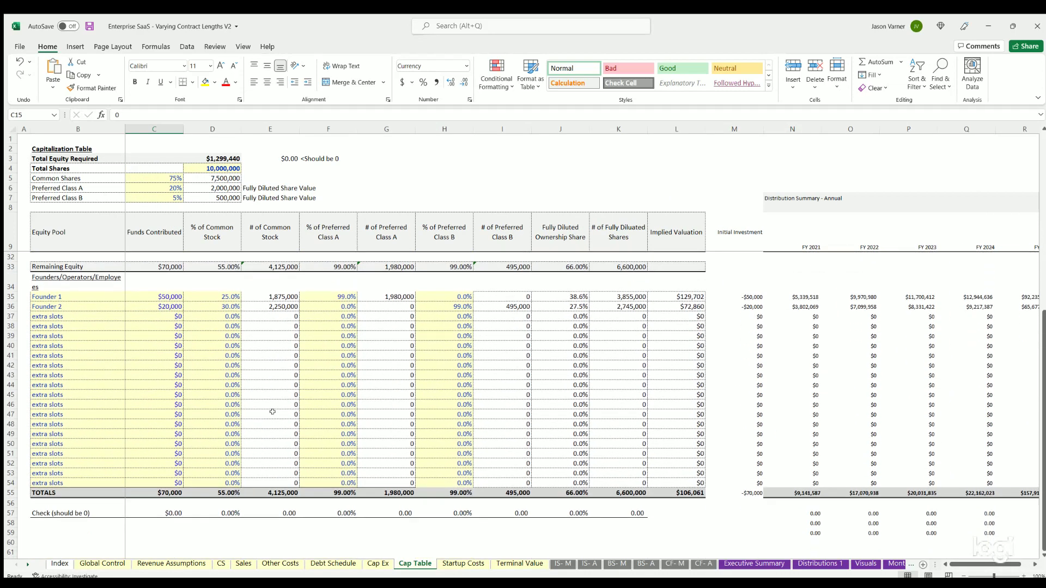
left_click_drag(179, 507, 637, 513)
scroll(245, 436, "up", 4)
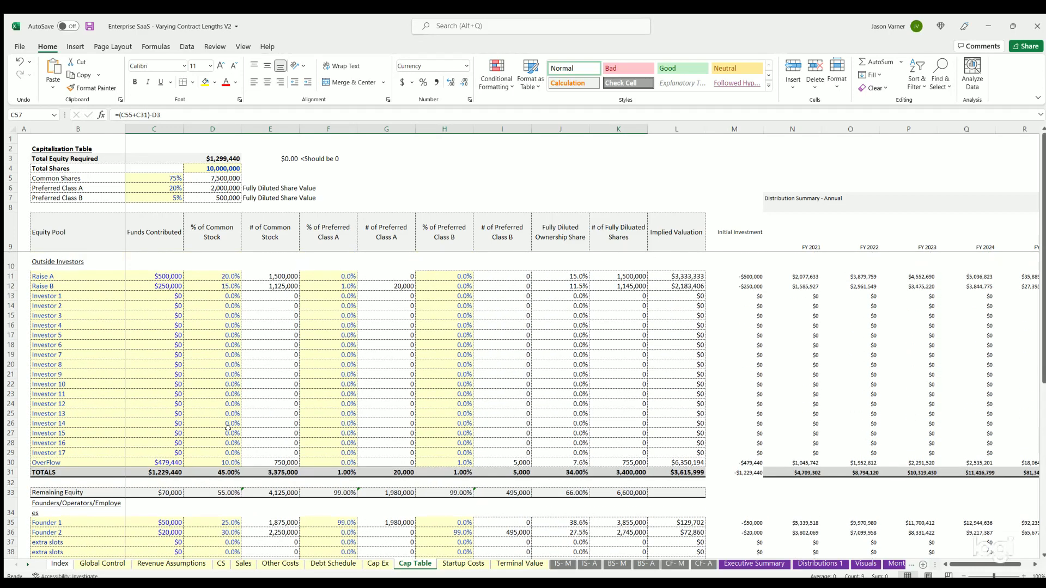
scroll(228, 429, "up", 4)
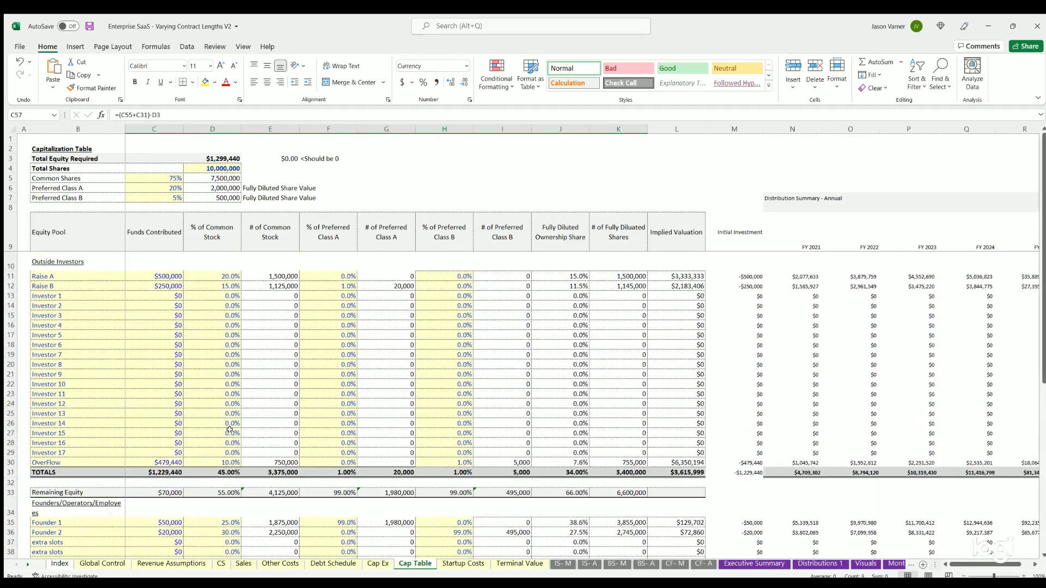
- On Global Control, review the income and long-term capital gains tax rates in C30:C31
left_click(102, 562)
left_click(227, 425)
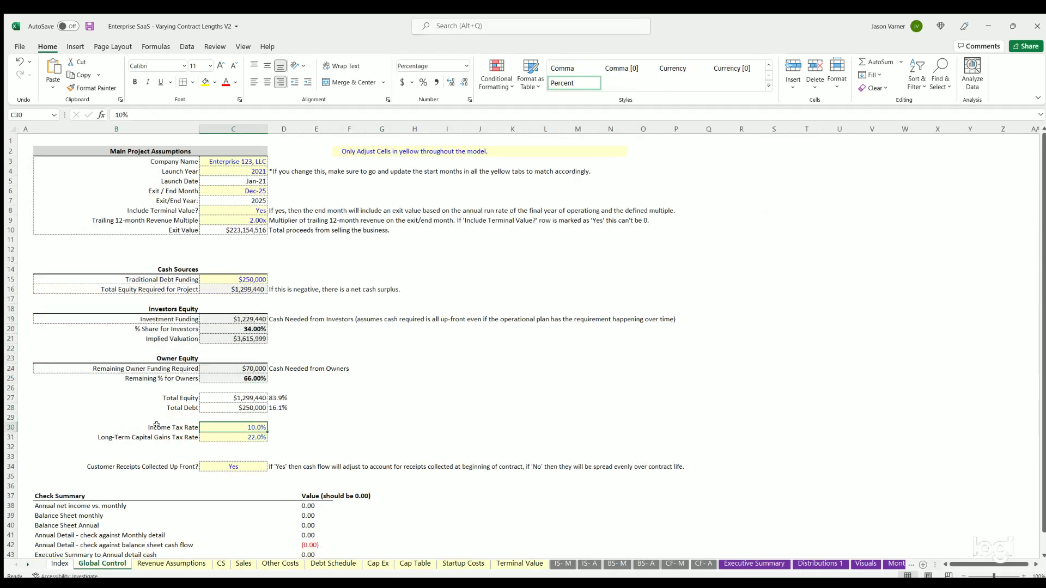
left_click_drag(230, 425, 187, 433)
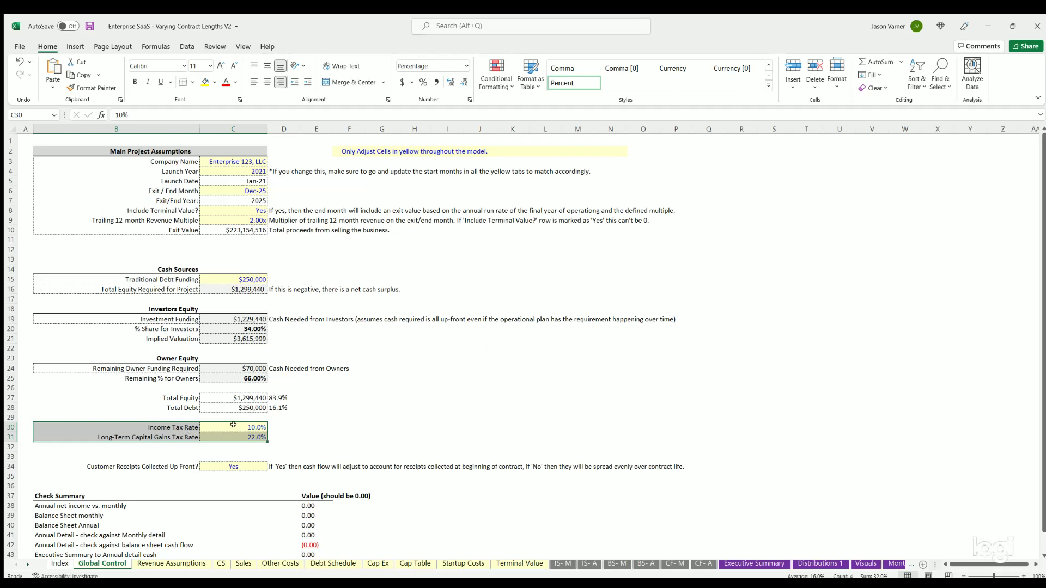
left_click(227, 432)
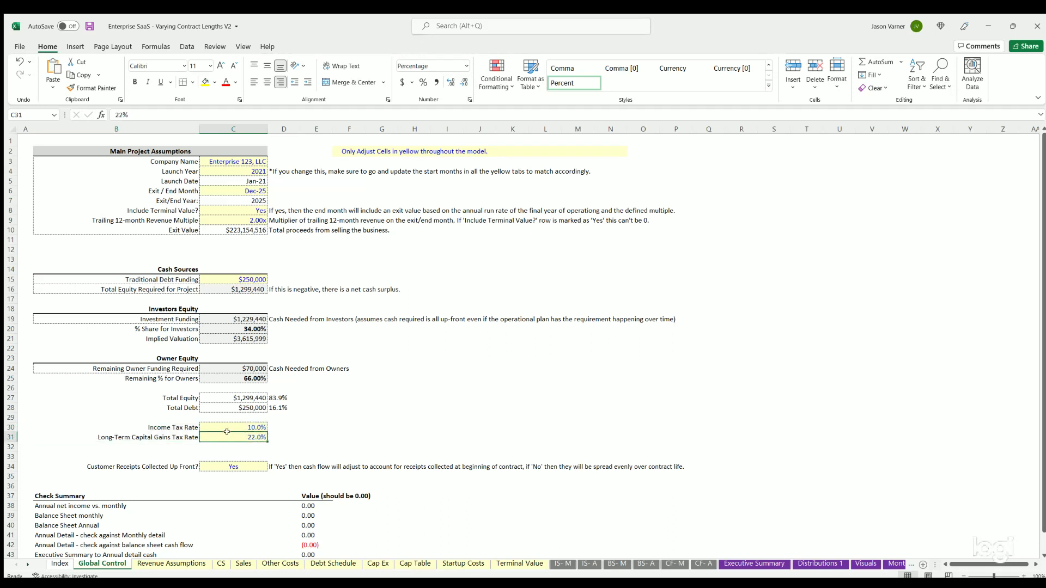
- Trial Customer Receipts Collected Up Front as No in C34, then undo it
left_click(237, 464)
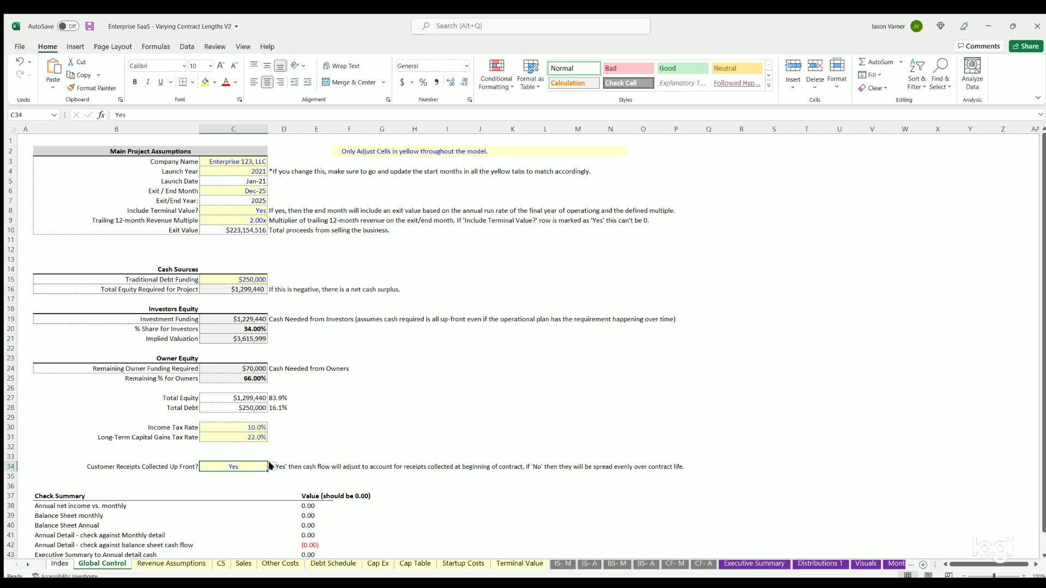
type("No")
key("ctrl+Return")
key("ctrl+z")
- Set receipts up front to No, note total equity required rising to $2,174,440, then restore Yes
left_click(252, 289)
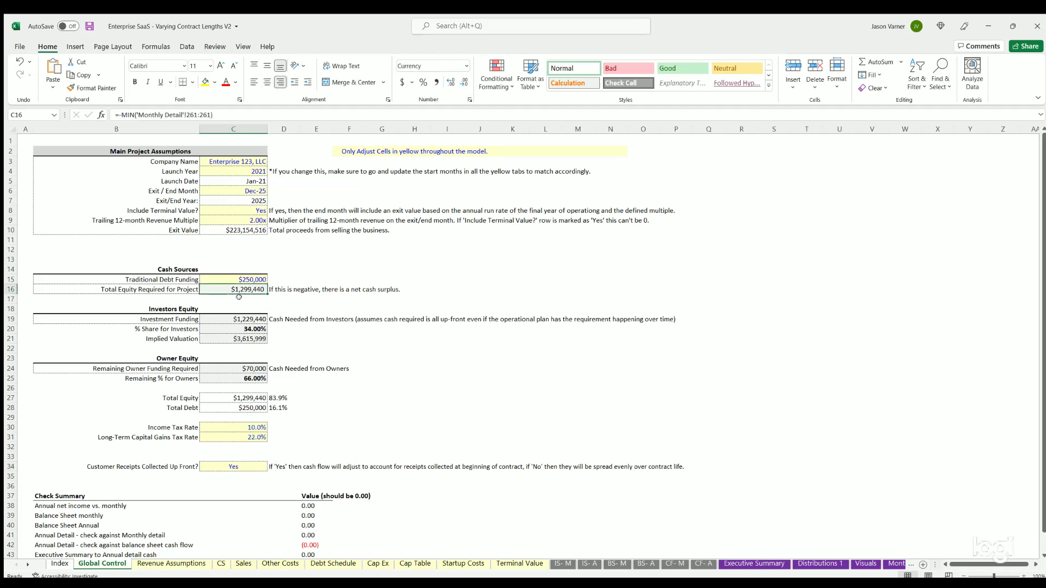
left_click(240, 467)
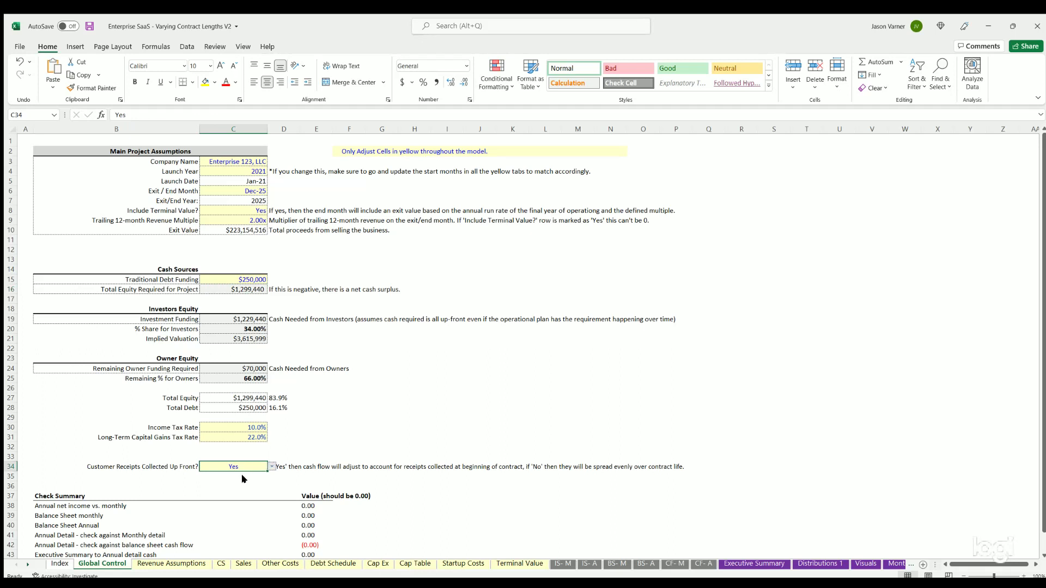
type("No")
left_click(202, 289)
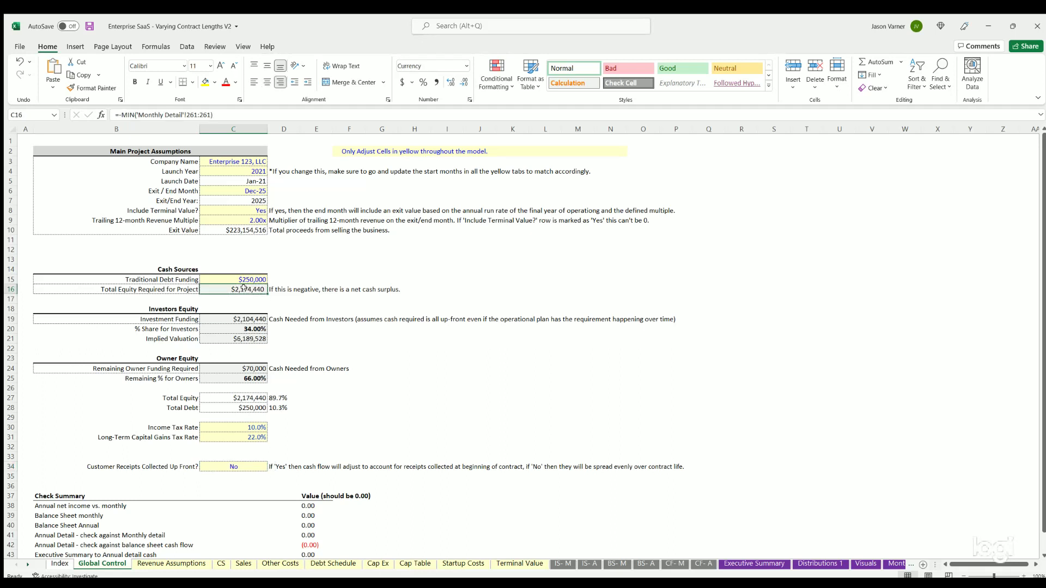
left_click(255, 463)
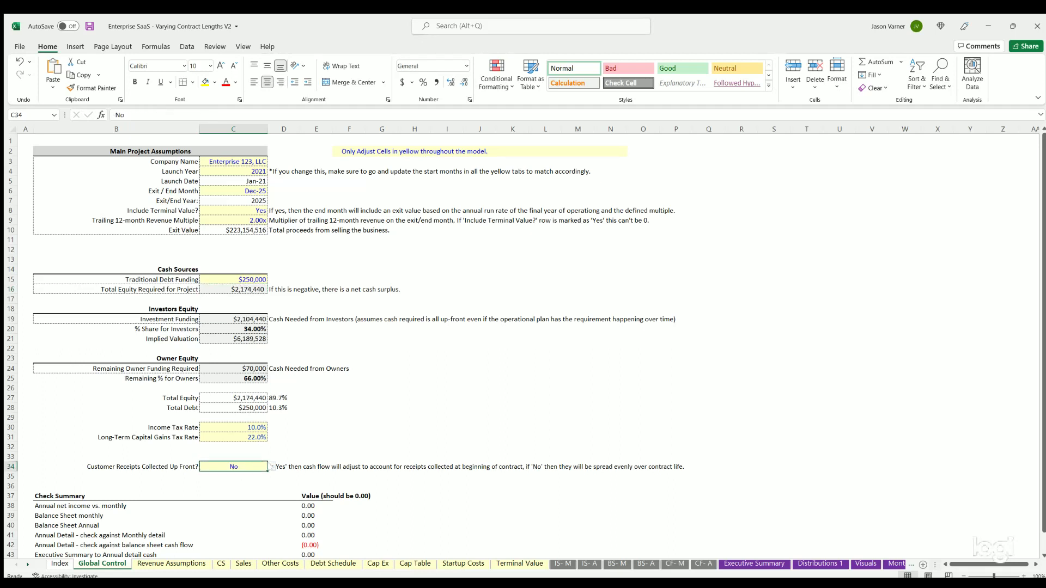
type("Yes")
key("ctrl+Return")
- Open Revenue Assumptions and select the Tier 1 Customers block, checking average contract length
left_click(161, 565)
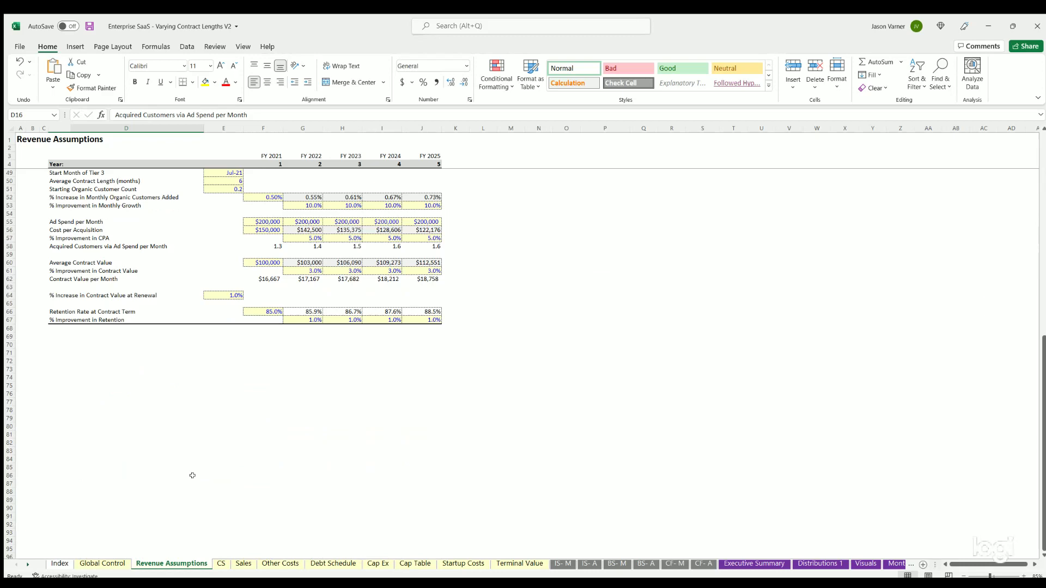
left_click_drag(61, 177, 466, 337)
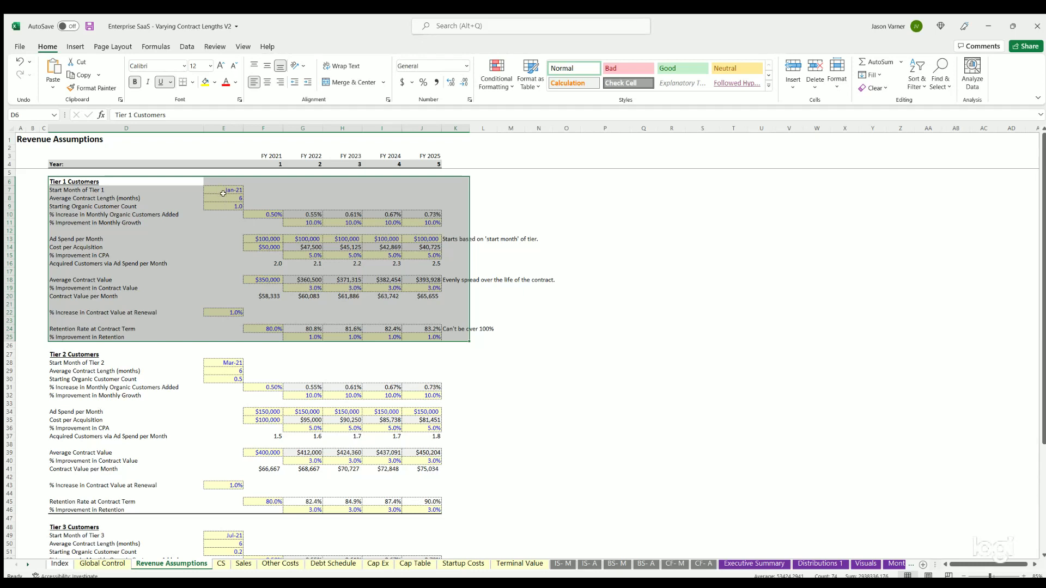
left_click(223, 194)
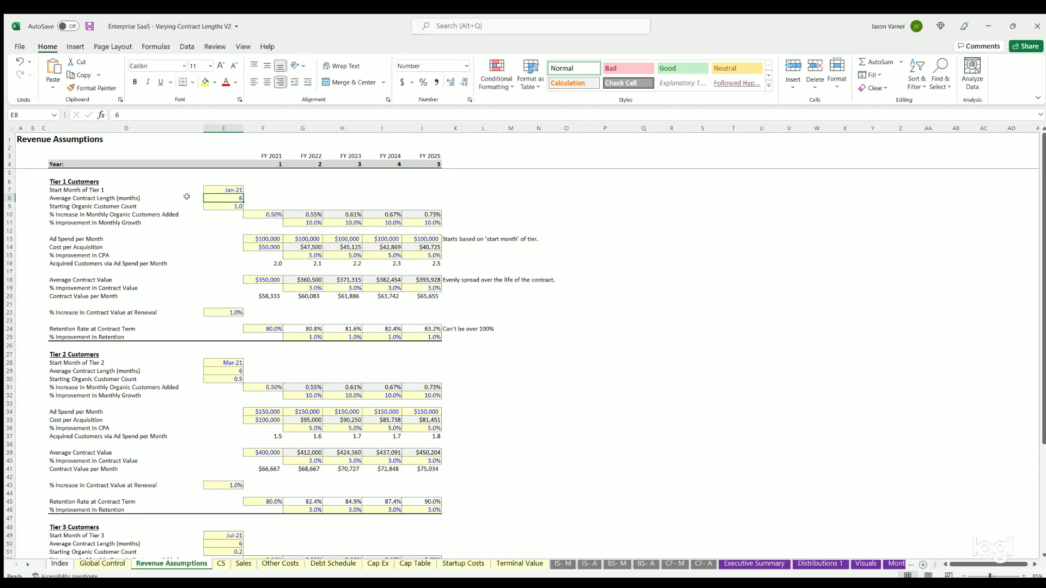
scroll(97, 291, "down", 4)
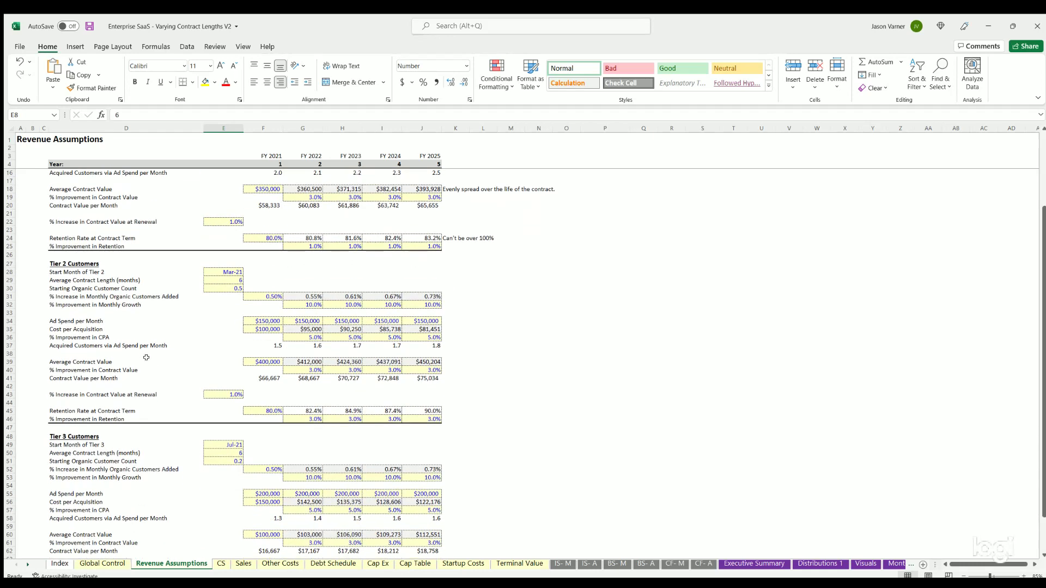
scroll(146, 354, "up", 4)
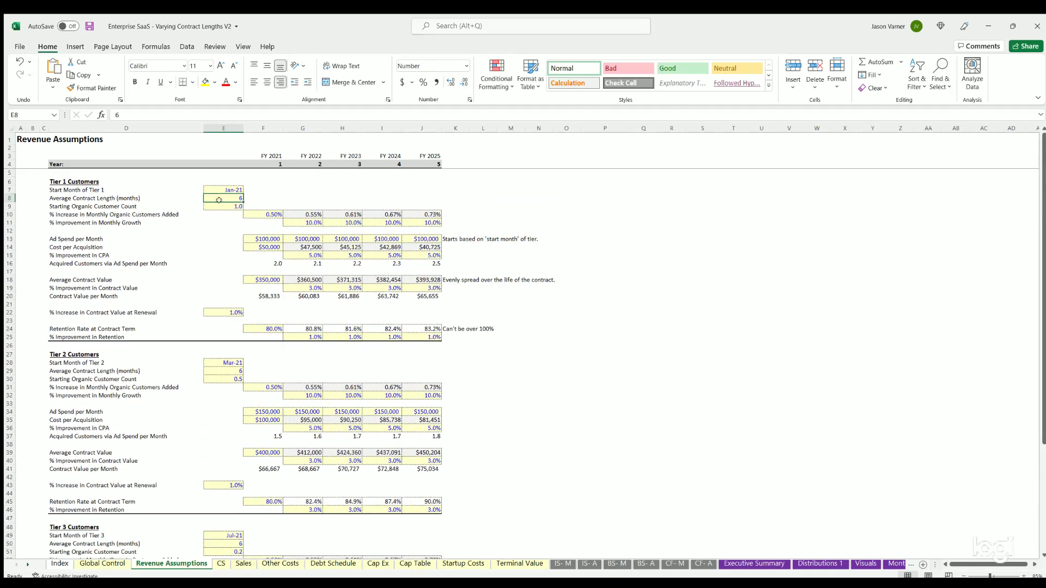
- Review Tier 1 start month, contract length of 6 months and starting organic customer count
left_click(85, 188)
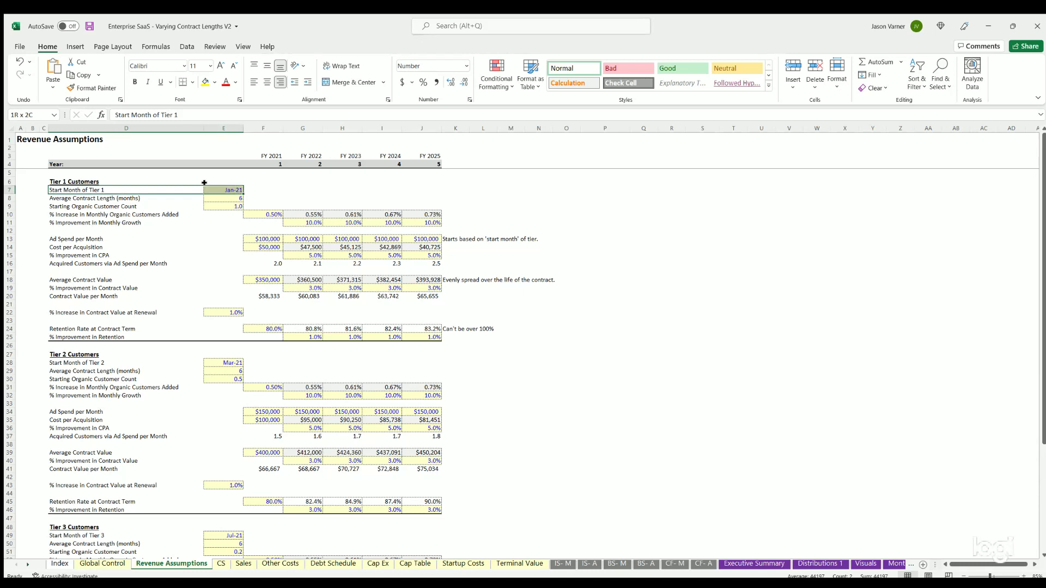
left_click(121, 196)
left_click_drag(121, 195, 226, 193)
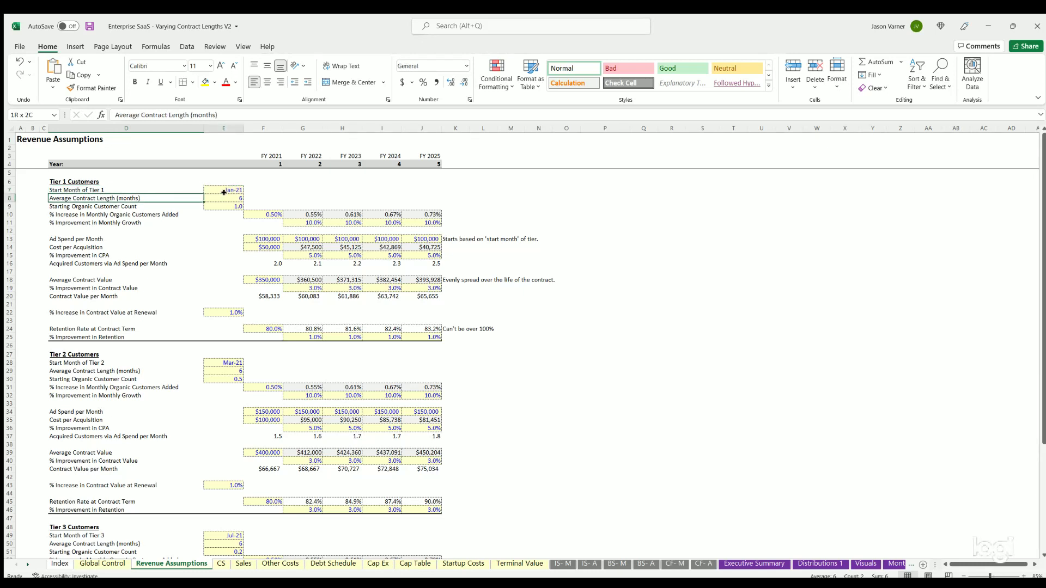
left_click(126, 203)
left_click_drag(136, 203, 220, 206)
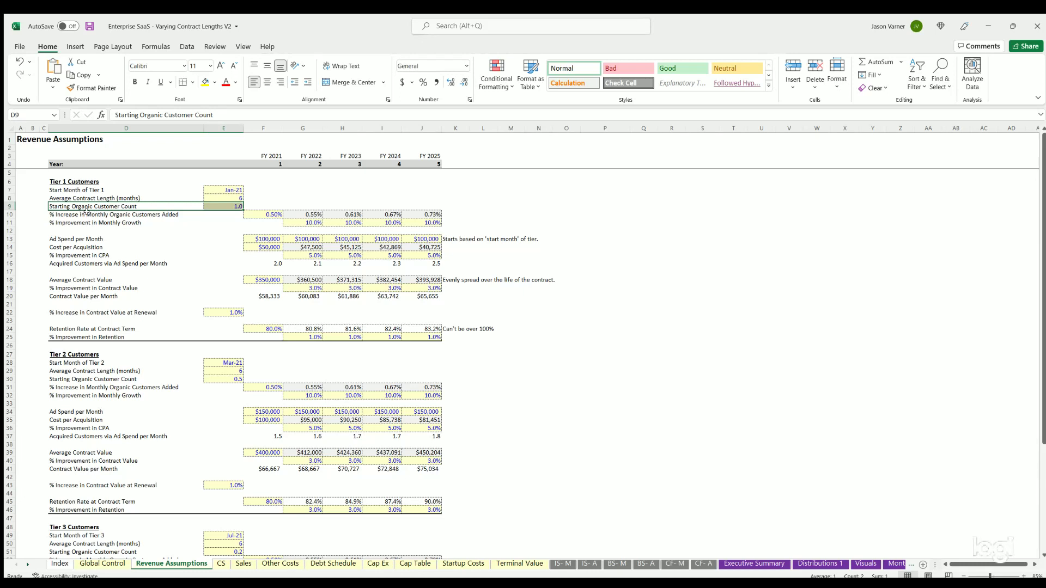
- Inspect the Tier 1 organic growth rates for FY 2021 through FY 2025
left_click(271, 210)
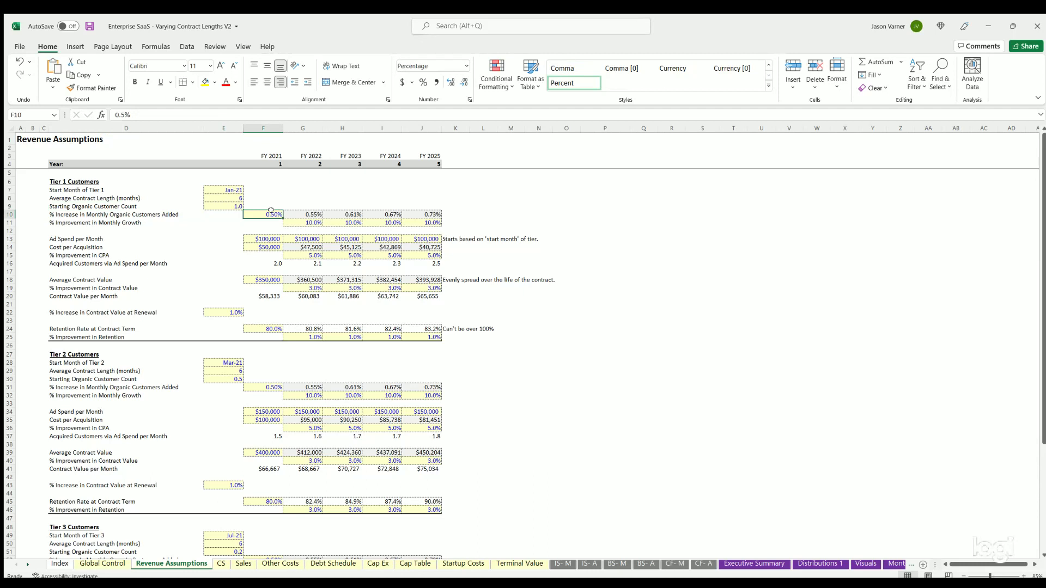
left_click(305, 221)
left_click(349, 222)
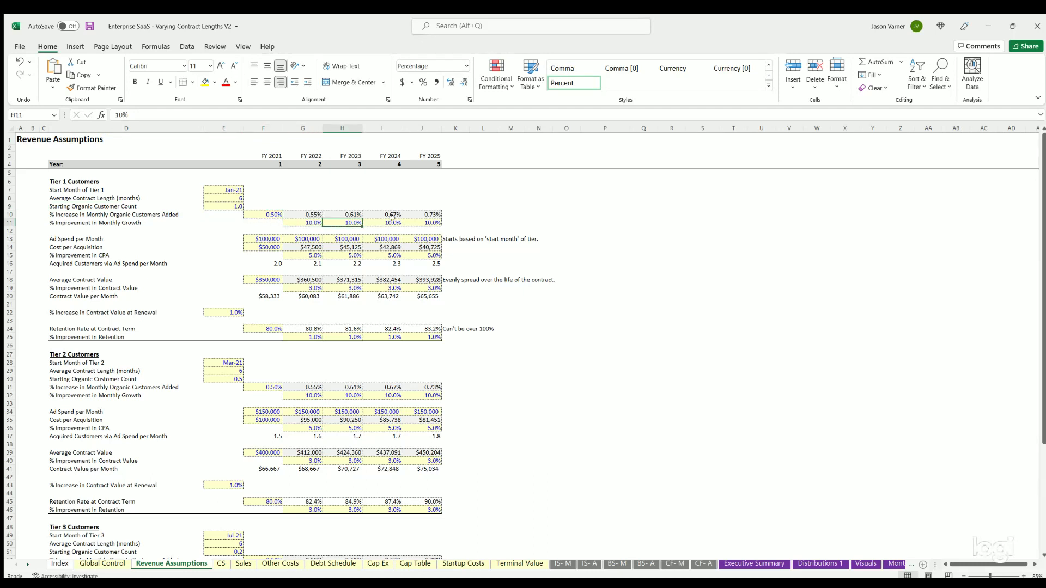
left_click(388, 222)
left_click(427, 222)
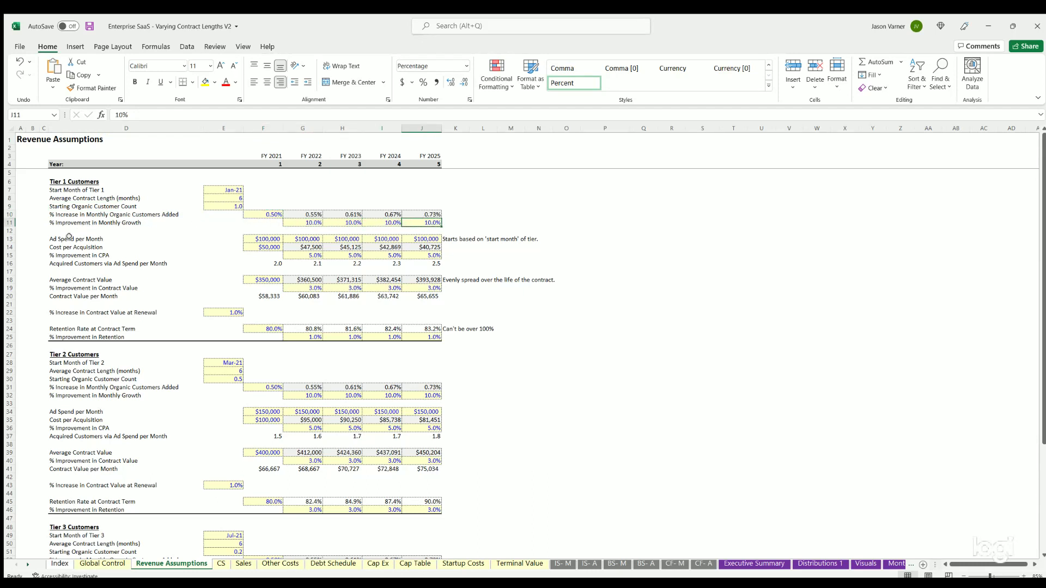
- Highlight the $100,000 ad spend, $50,000 cost per acquisition and acquired customers rows
left_click_drag(64, 235, 433, 238)
left_click_drag(80, 245, 430, 247)
left_click_drag(87, 260, 393, 259)
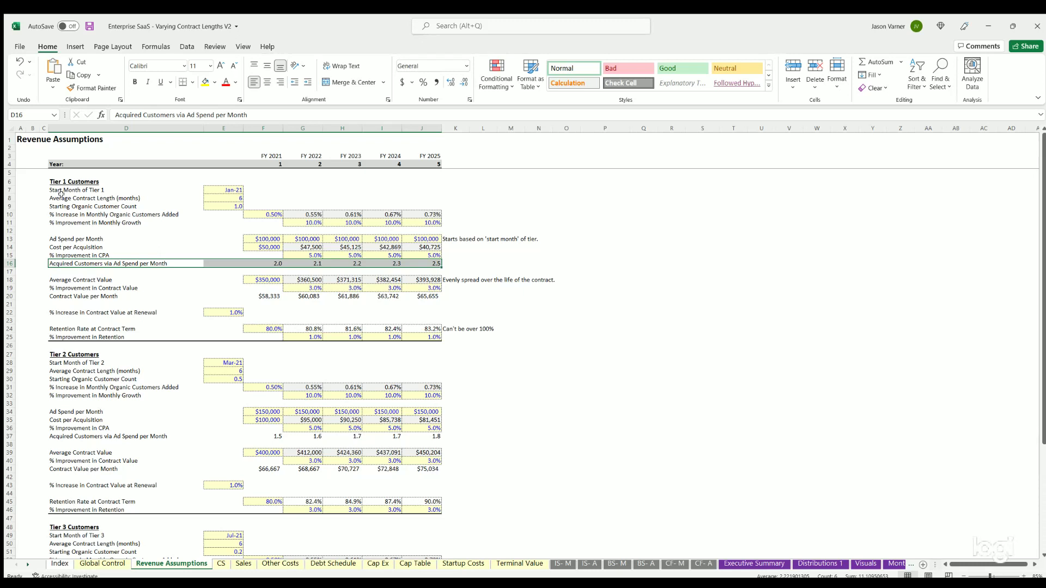
left_click_drag(71, 212, 305, 224)
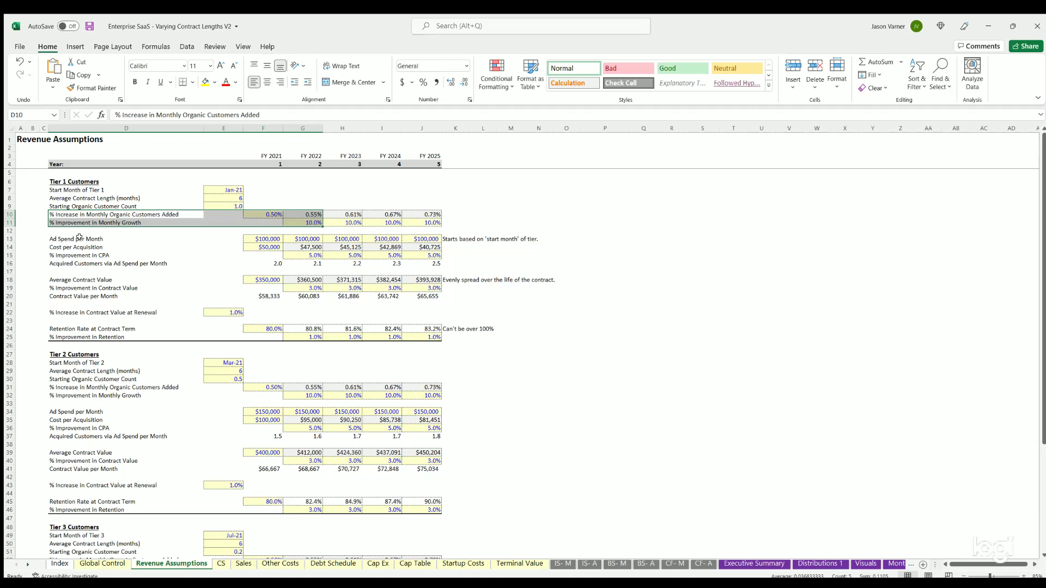
left_click_drag(79, 239, 259, 243)
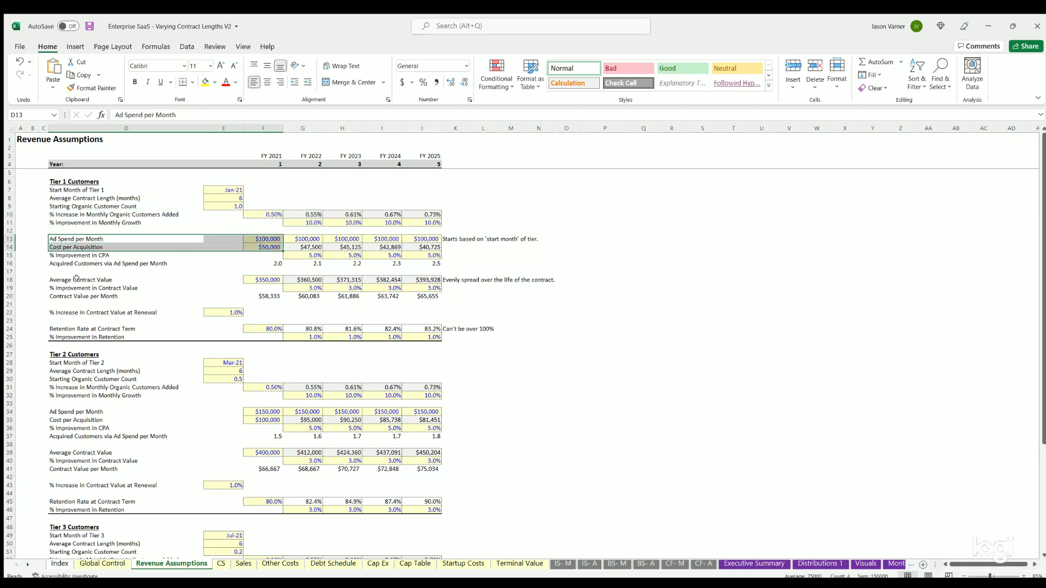
left_click(76, 280)
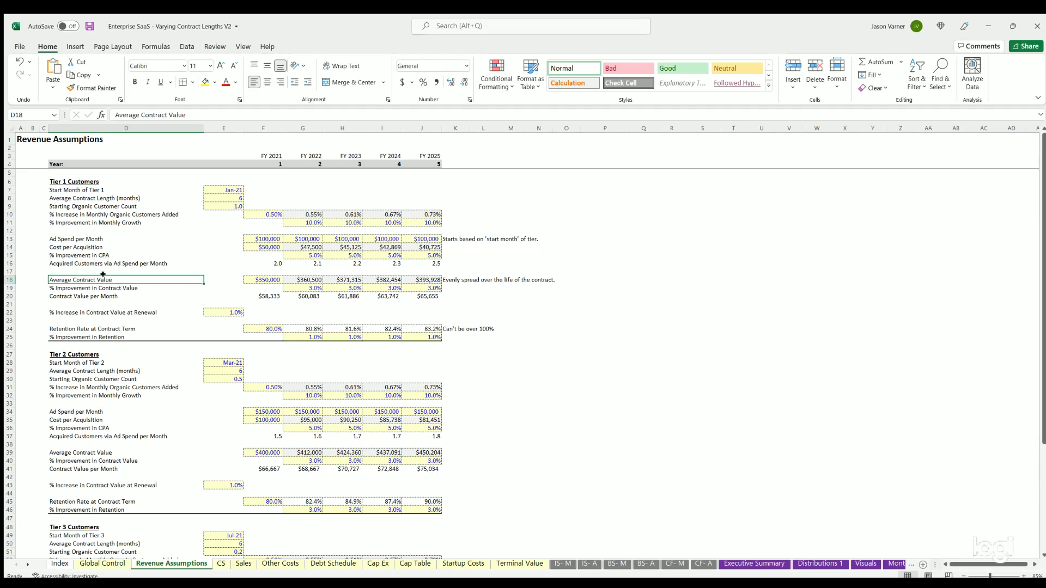
left_click_drag(103, 274, 268, 276)
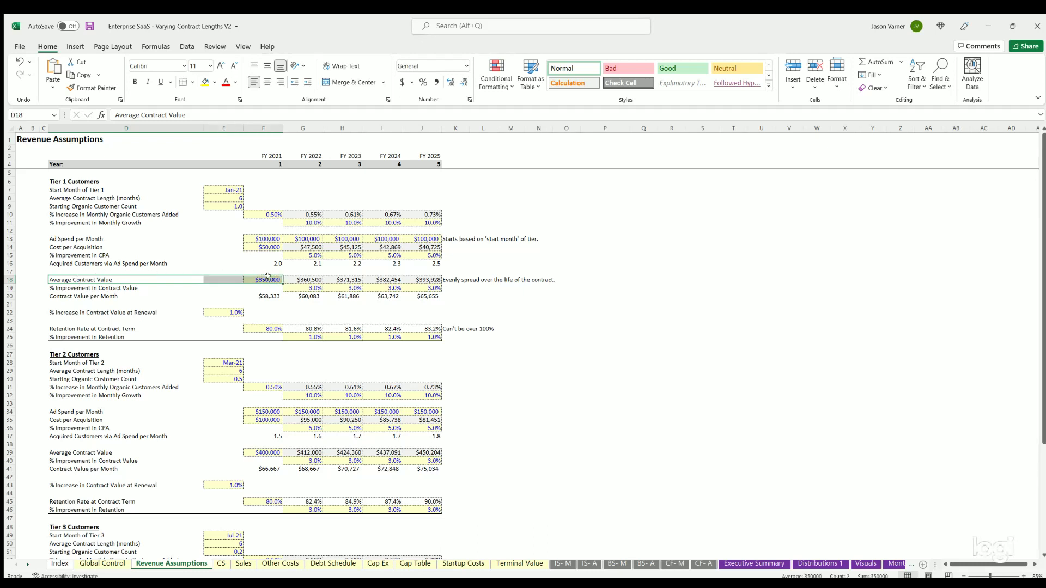
left_click(267, 276)
left_click(226, 196)
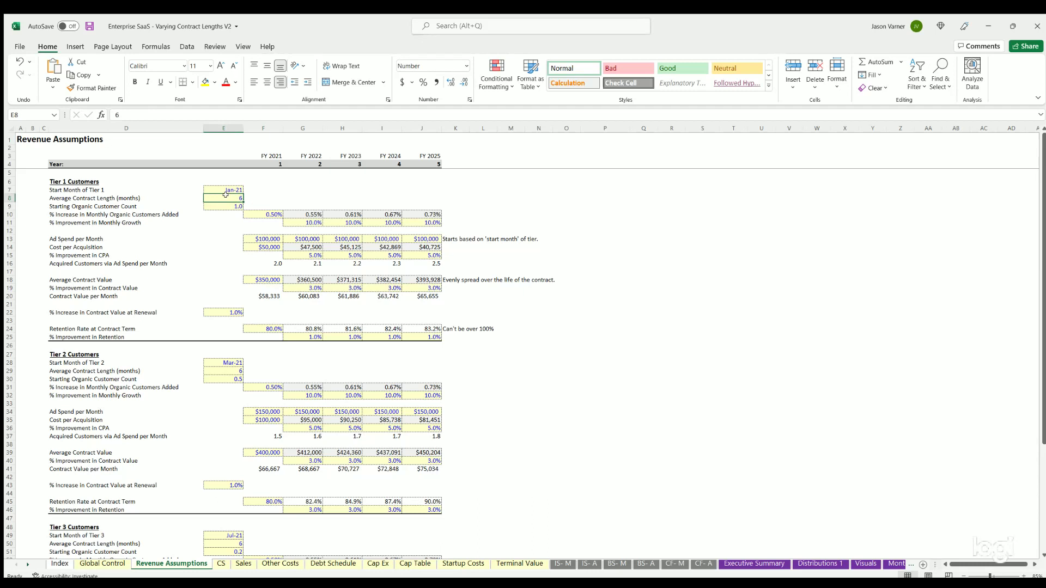
left_click(310, 285)
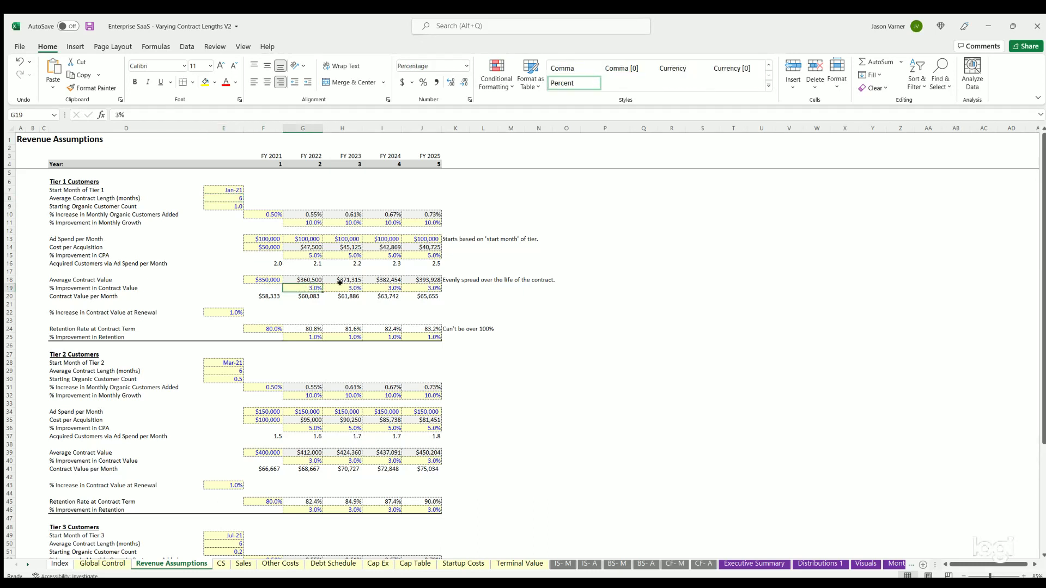
left_click(342, 287)
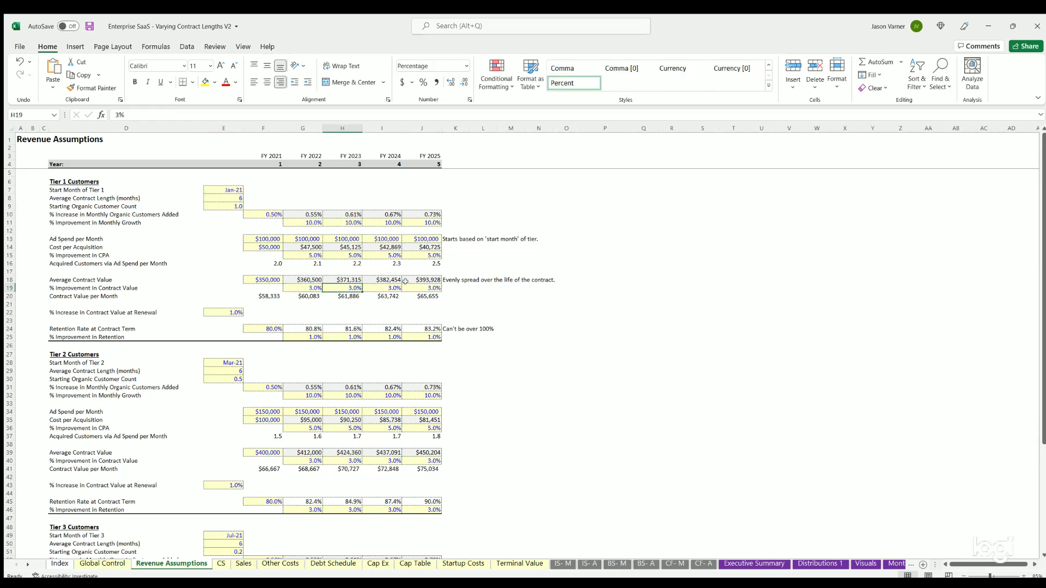
left_click(265, 294)
left_click(303, 293)
left_click(342, 293)
left_click(379, 289)
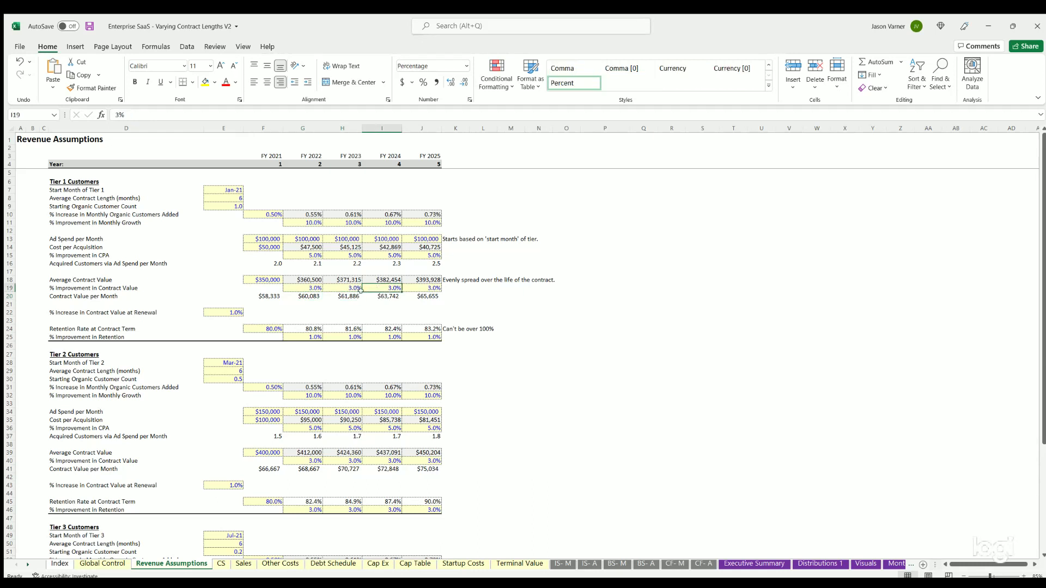
left_click(223, 310)
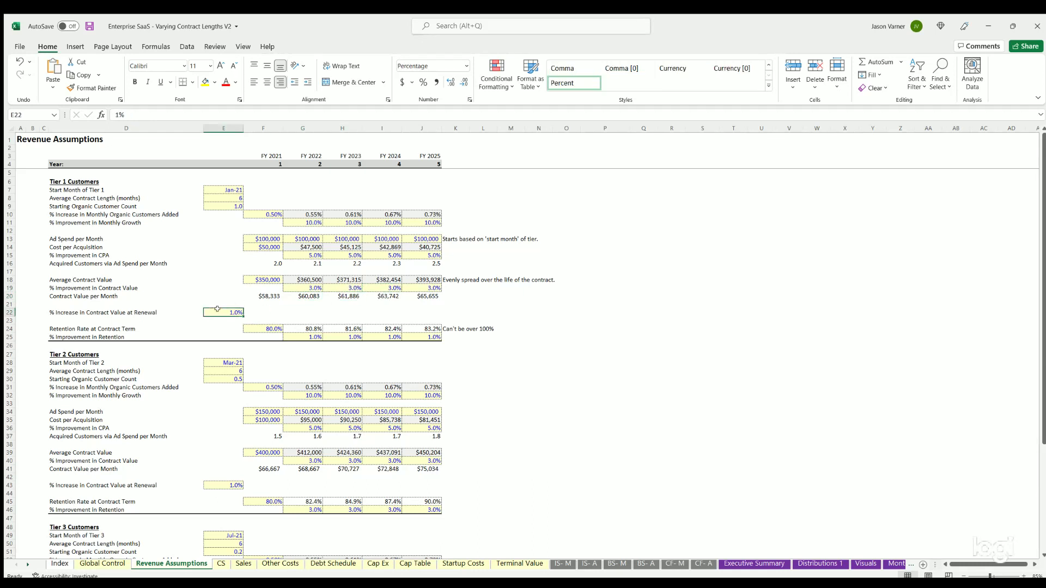
left_click(220, 197)
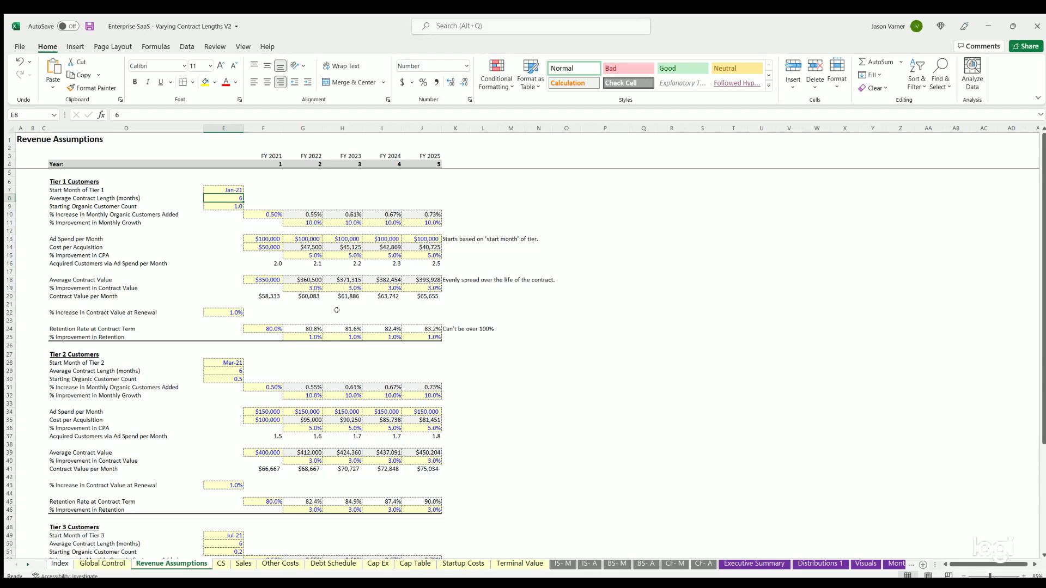
left_click(232, 312)
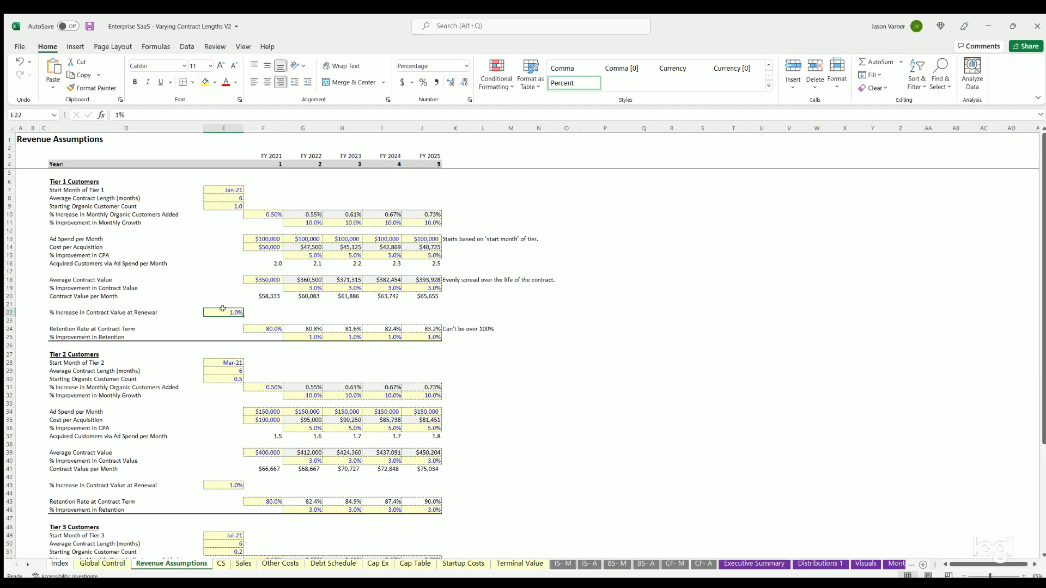
left_click(253, 308)
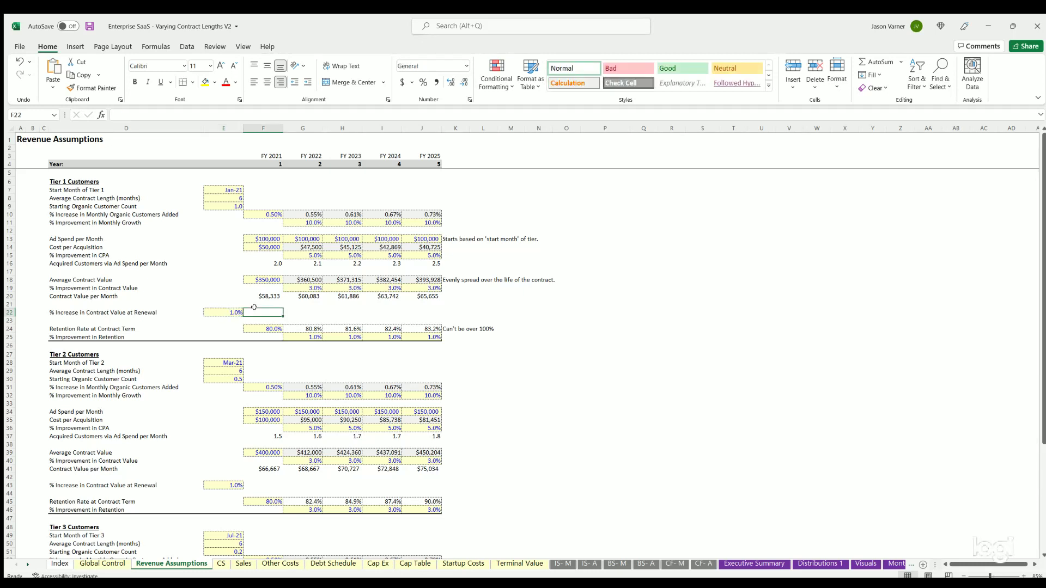
left_click(216, 309)
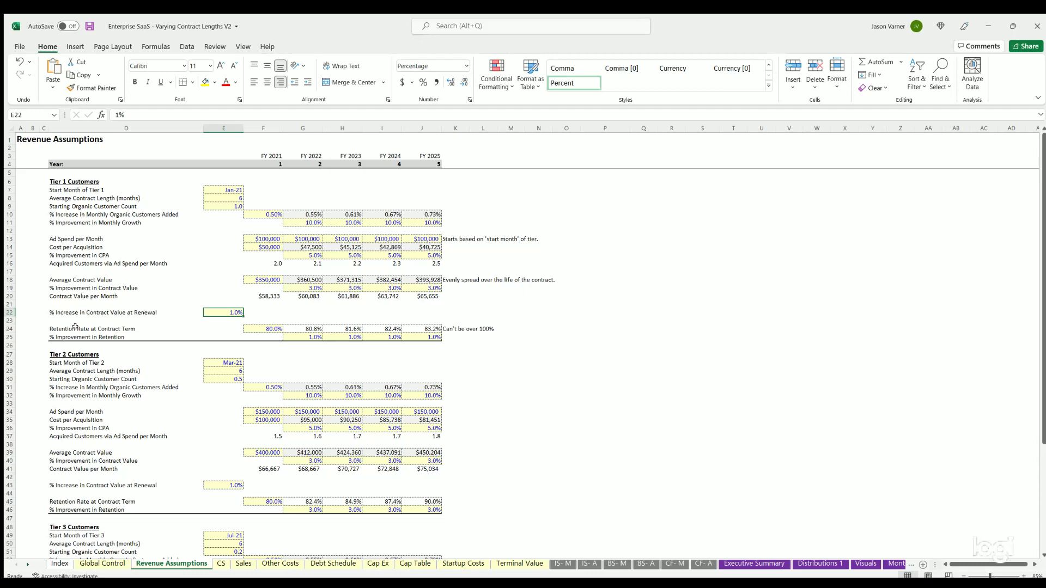
left_click_drag(75, 328, 460, 336)
left_click(263, 328)
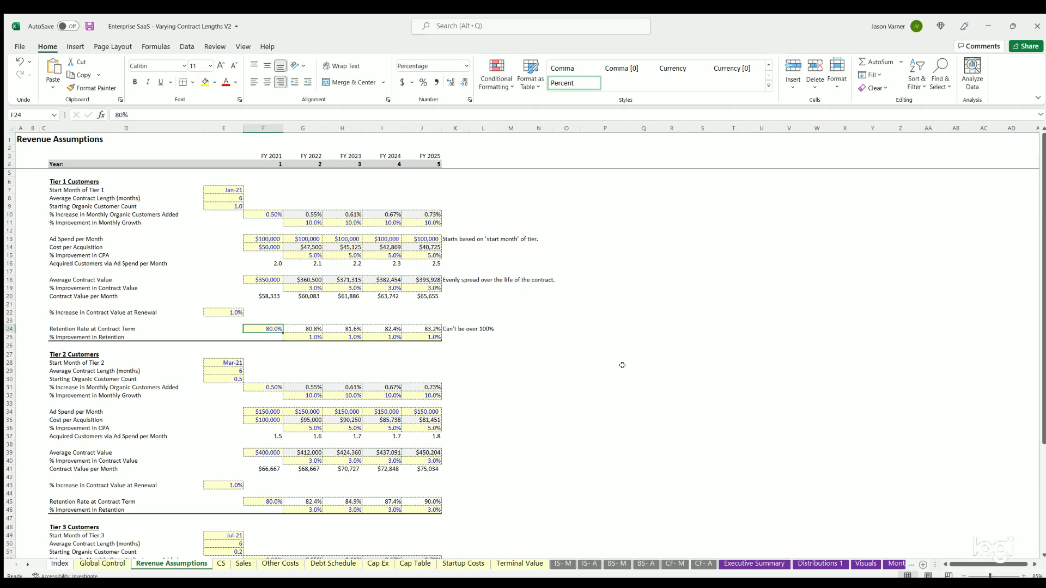
left_click_drag(601, 341, 601, 369)
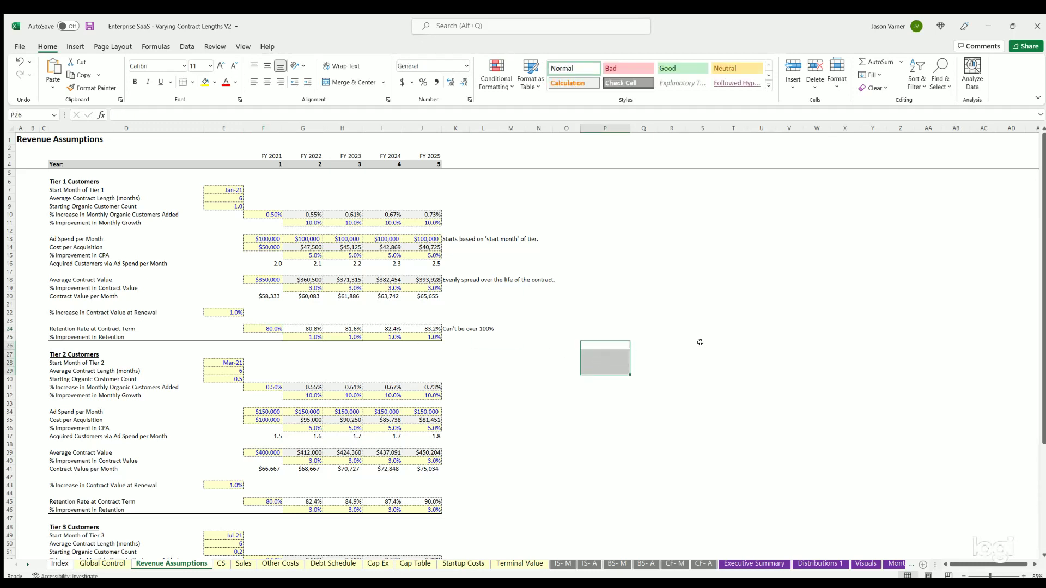
left_click_drag(720, 342, 717, 368)
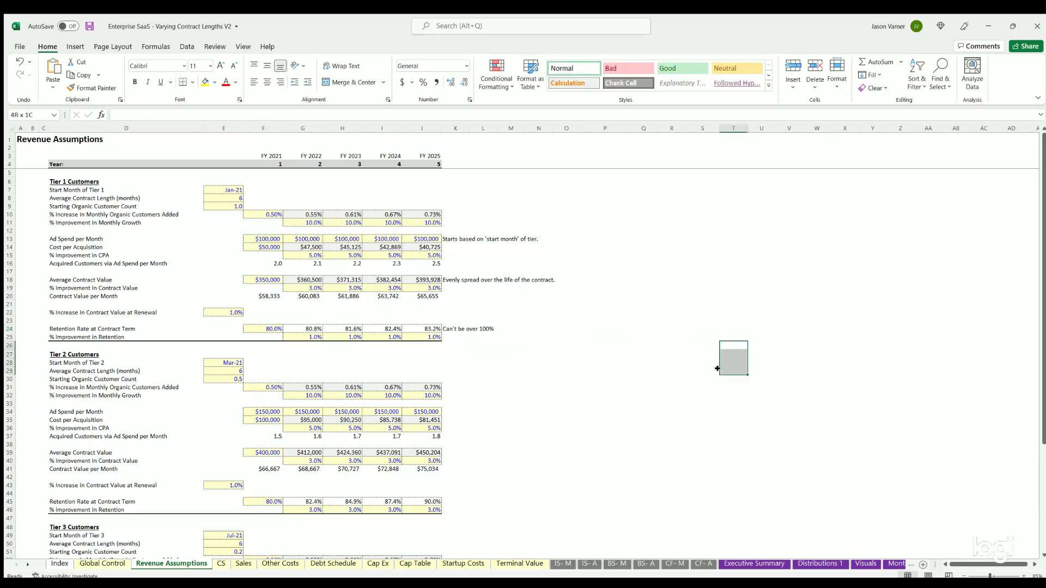
left_click(261, 326)
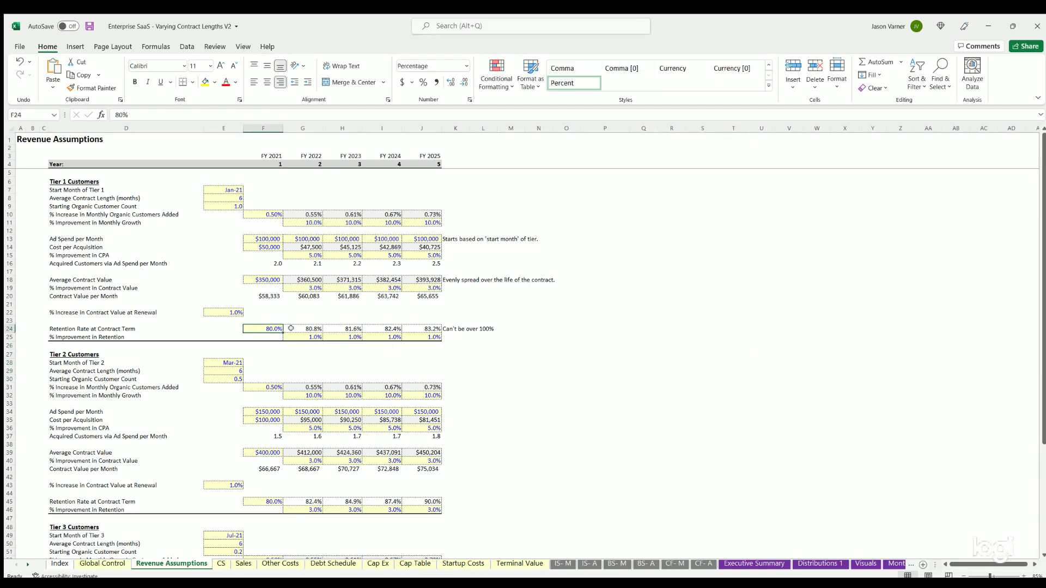
left_click(616, 326)
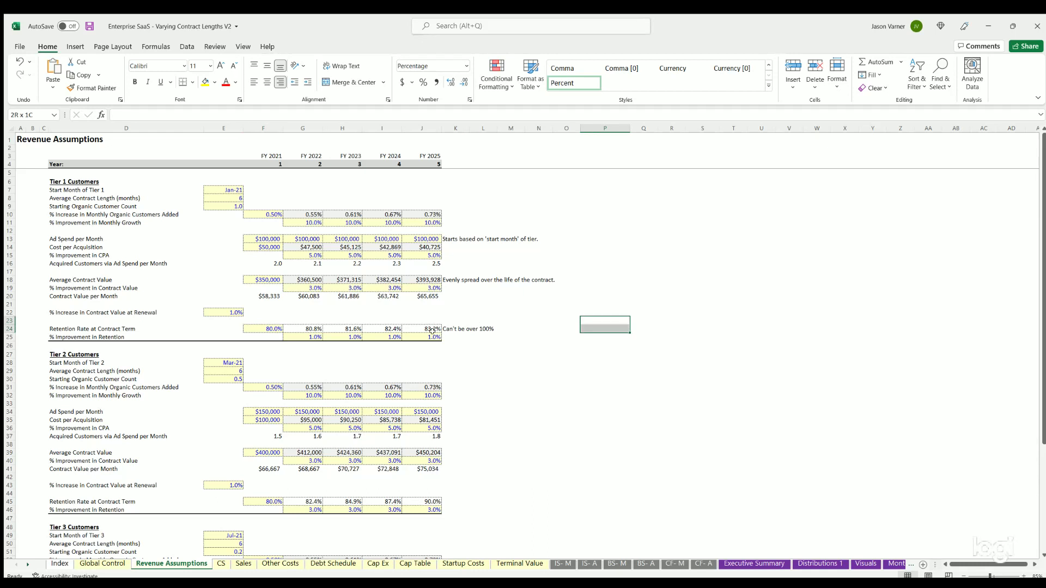
left_click(269, 326)
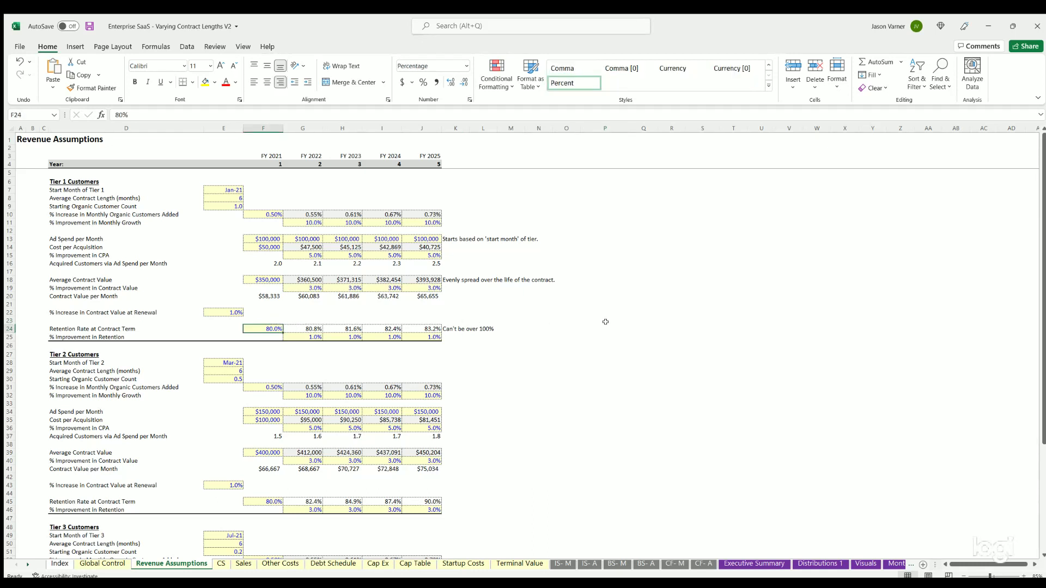
left_click_drag(616, 327, 613, 445)
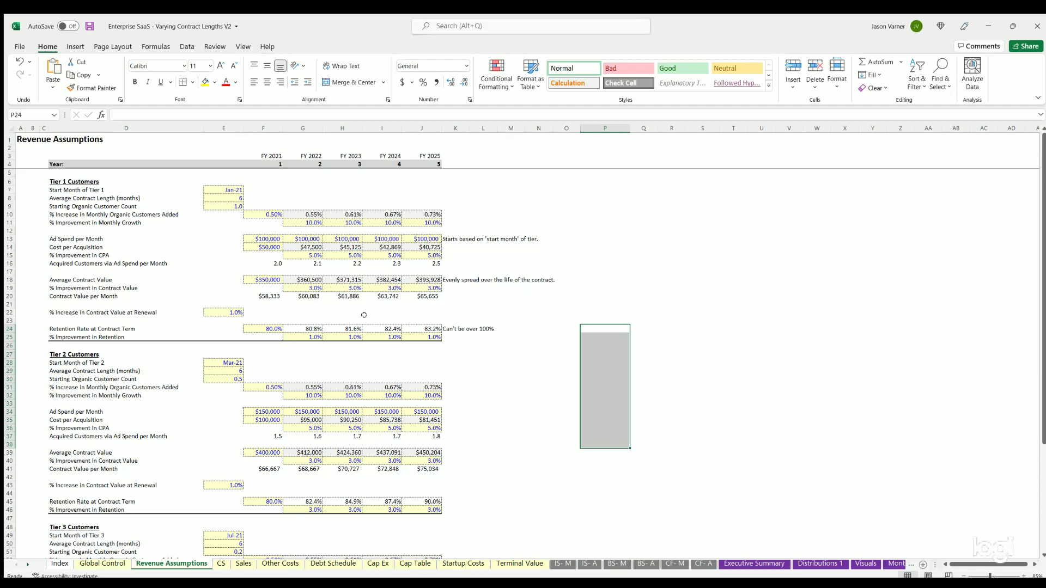
left_click(665, 236)
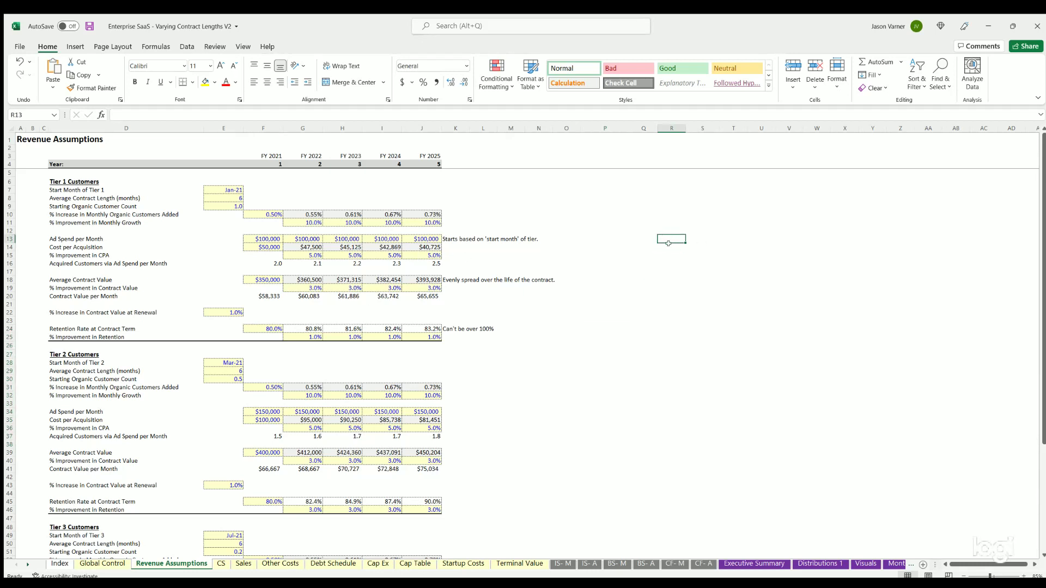
left_click(670, 278)
left_click_drag(669, 332, 670, 255)
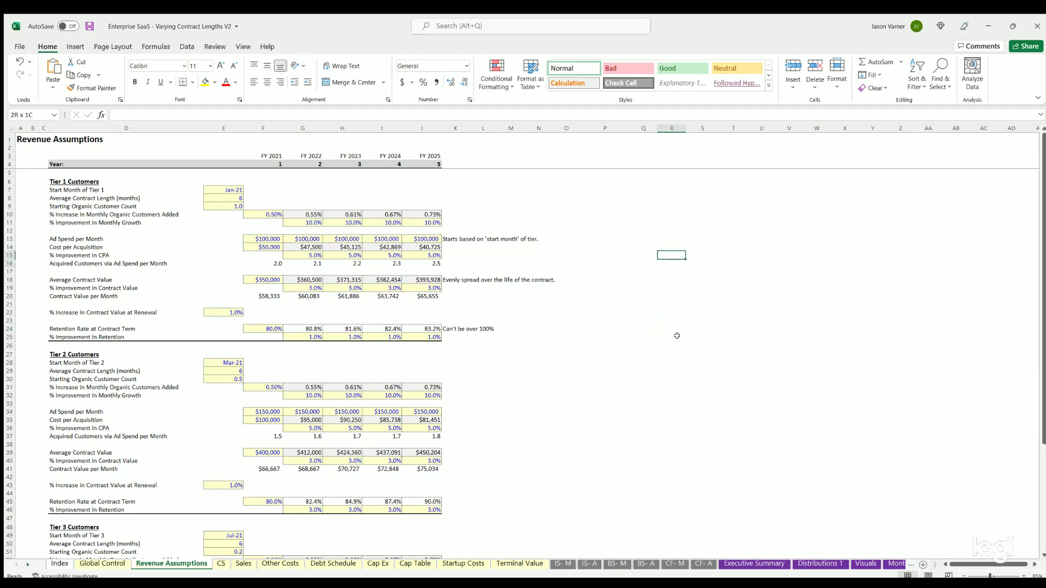
key("Down")
key("Down")
key("Down")
key("Down")
key("Down")
key("Down")
key("Down")
key("Down")
key("Down")
key("Down")
key("Down")
key("Down")
left_click(26, 565)
- Switch to the validation 1 sheet and inspect the Tier 1 Year 1 retention formula
left_click(25, 564)
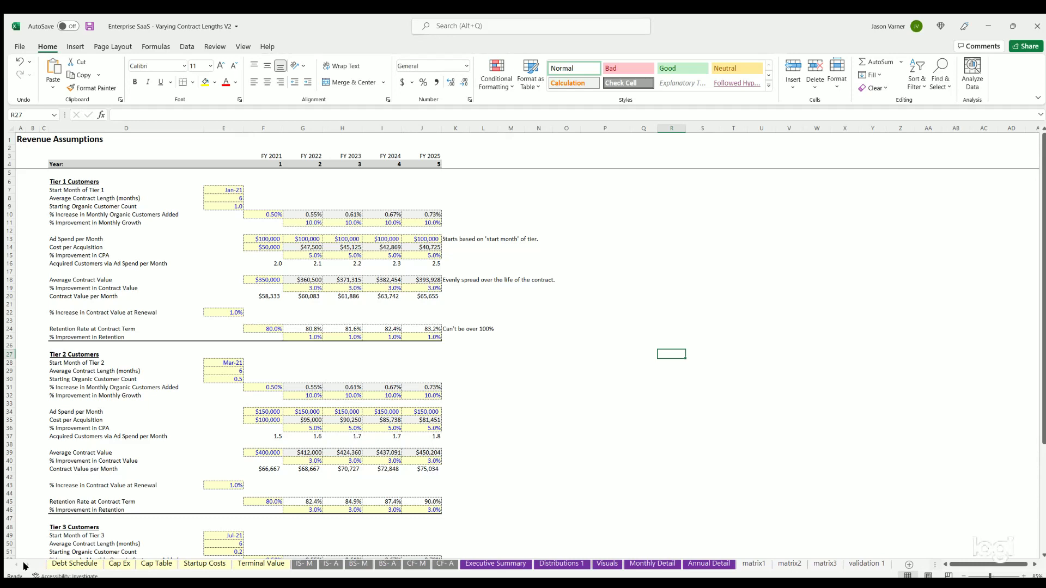
left_click(867, 564)
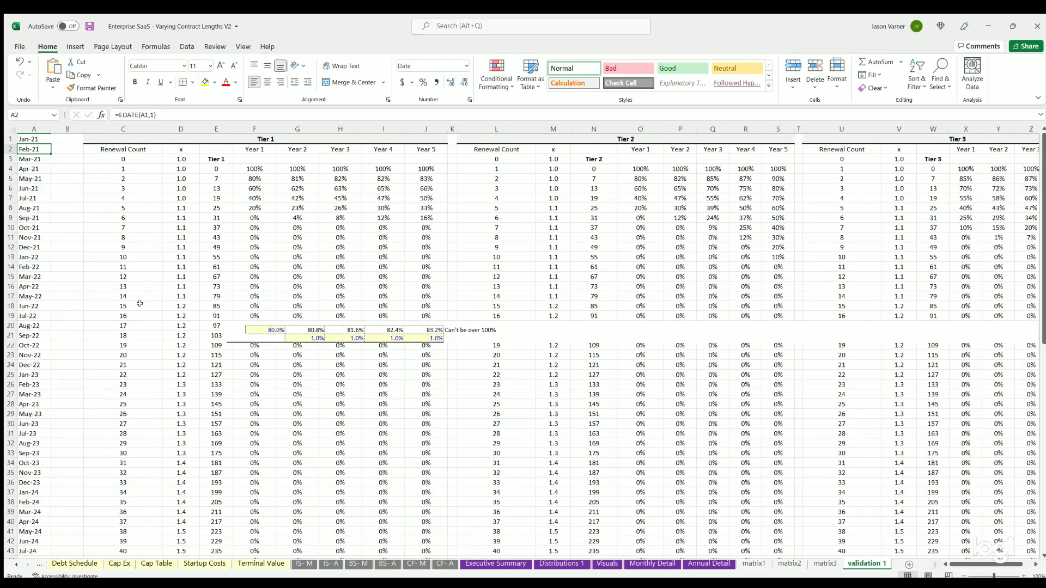
left_click(258, 167)
left_click(256, 205)
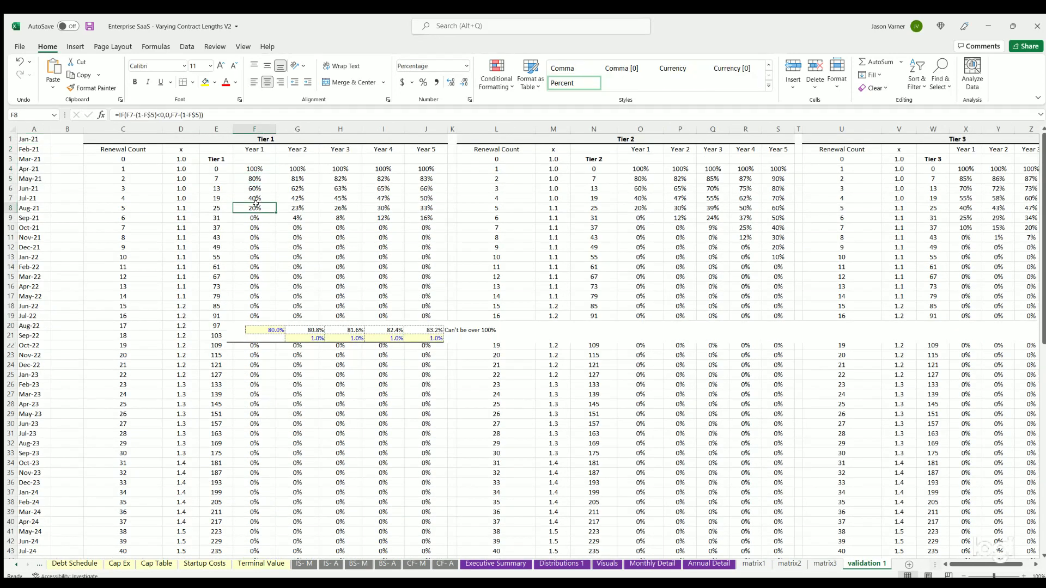
- Select the Tier 1 Year 1 and Year 2 retention percentages, checking the formula in F6
left_click(252, 165)
key("shift+Down")
key("shift+Down")
key("shift+Down")
key("shift+Down")
key("shift+Down")
key("shift+Down")
key("shift+Down")
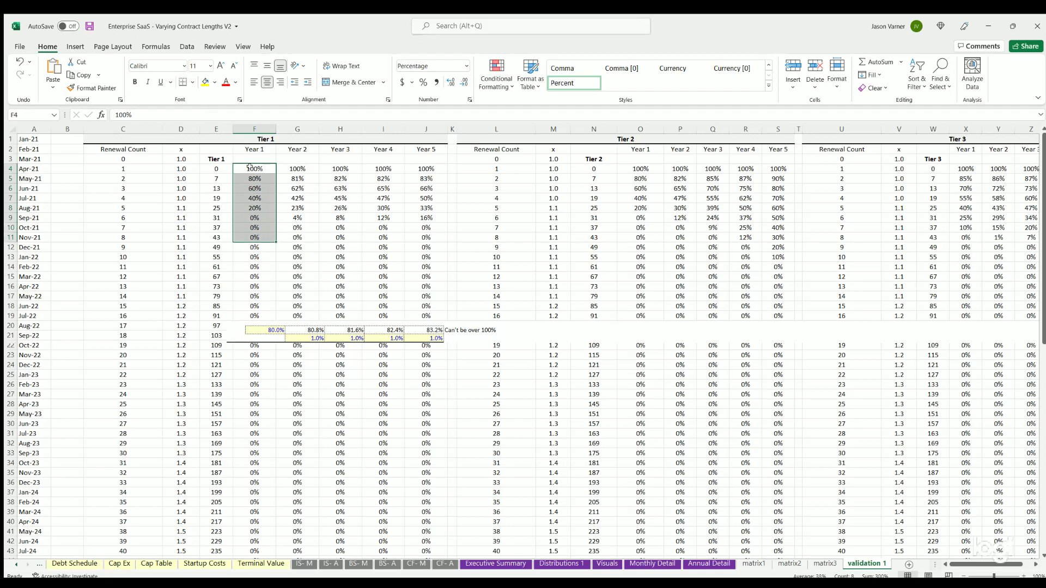
left_click(252, 165)
key("shift+Down")
key("shift+Down")
key("shift+Down")
key("shift+Down")
key("shift+Down")
key("shift+Down")
key("shift+Down")
left_click(298, 166)
key("shift+Down")
key("shift+Down")
key("shift+Down")
key("shift+Down")
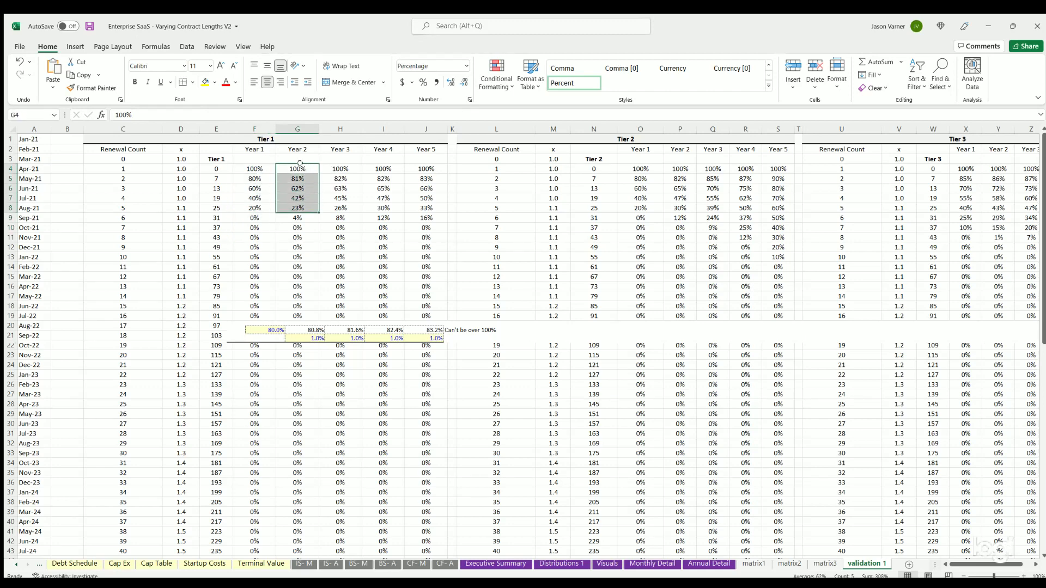
left_click_drag(250, 165, 253, 237)
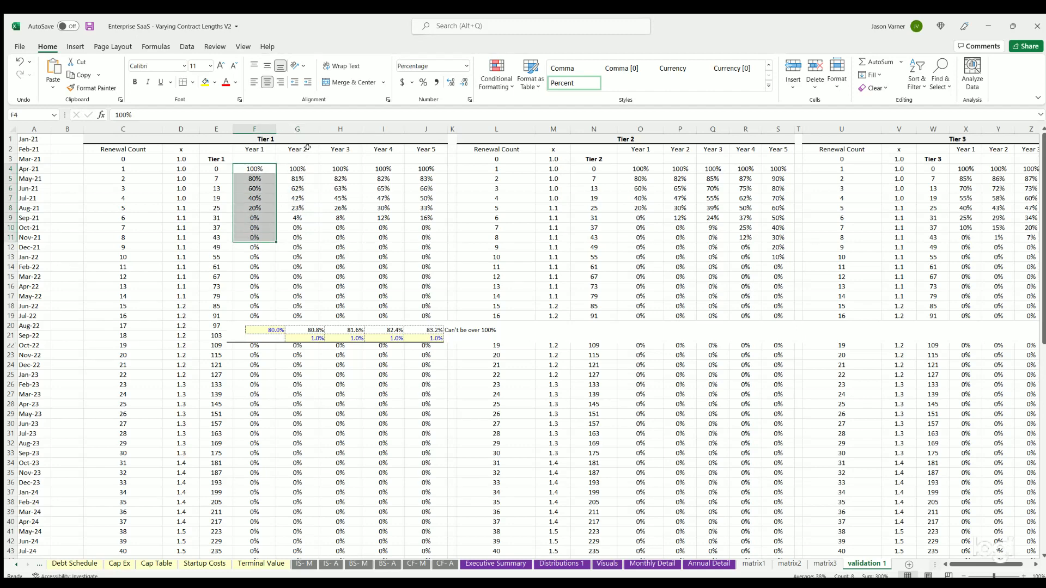
left_click(298, 167)
left_click(298, 205, "shift")
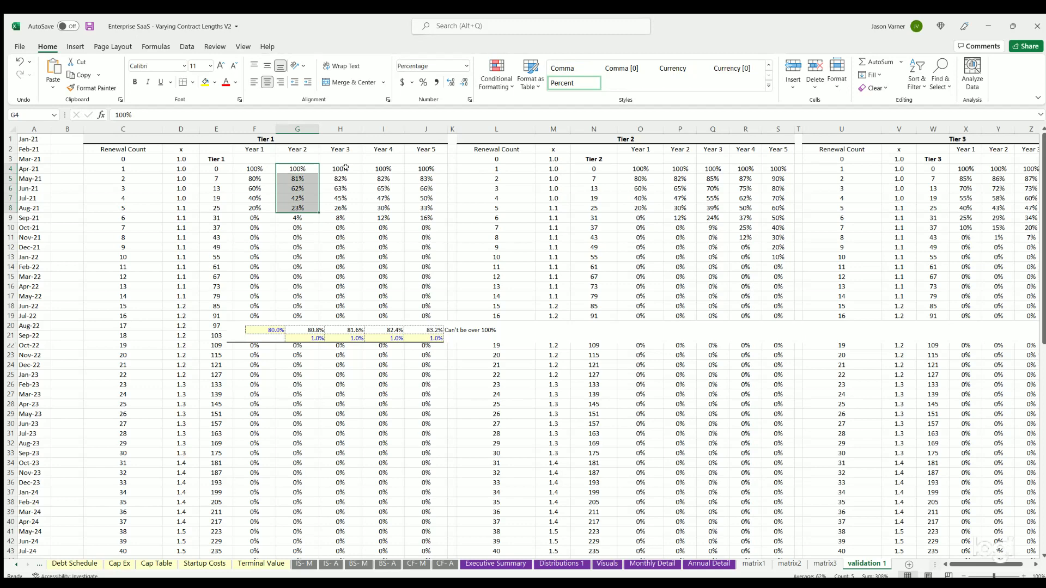
left_click(263, 164)
key("Down")
key("Down")
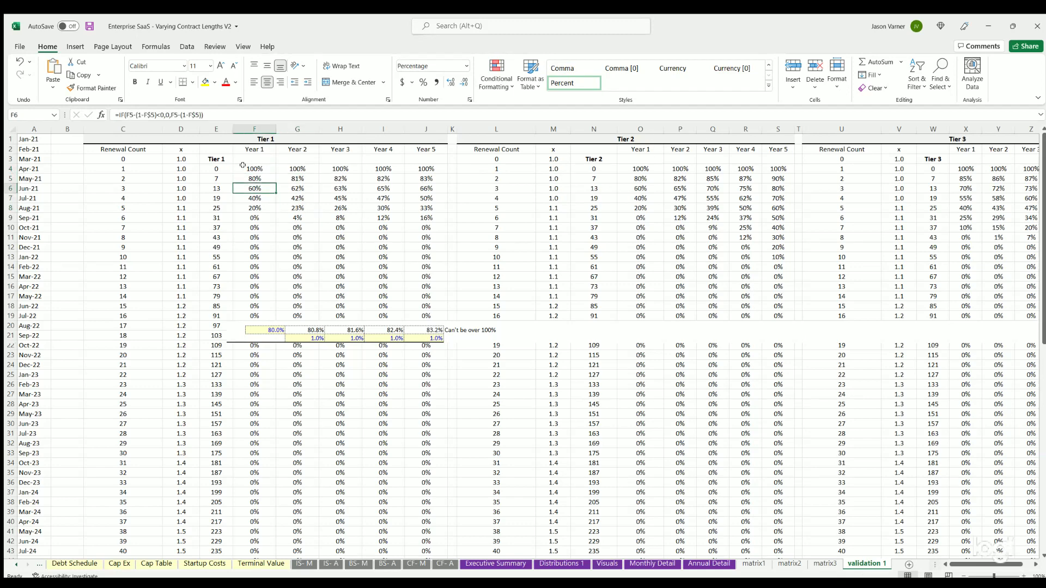
- Review the whole Tier 1 retention grid F4:J19, with Year 1 declining from 100% to 0%
left_click_drag(242, 166, 428, 314)
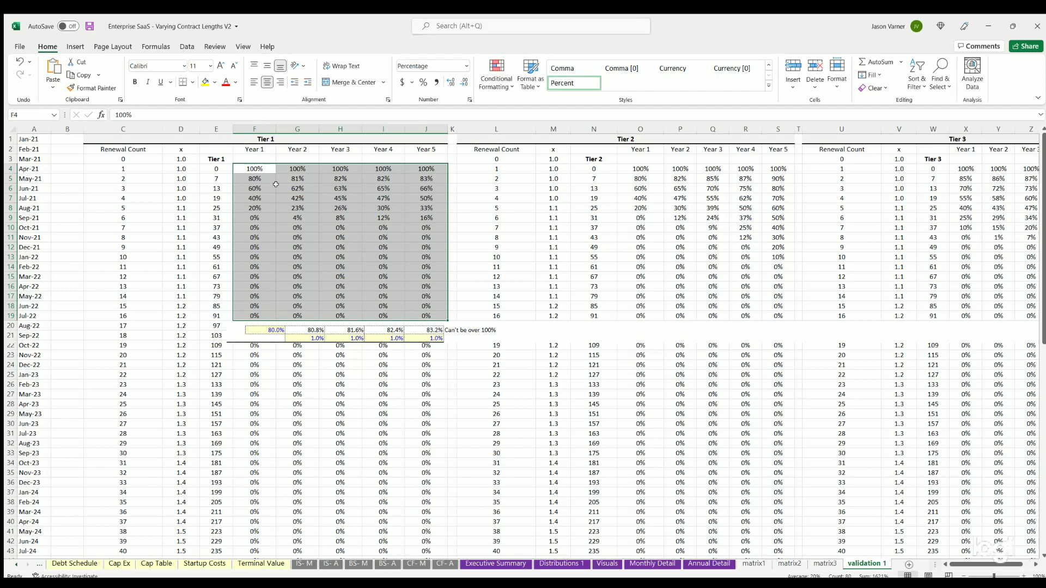
left_click(256, 164)
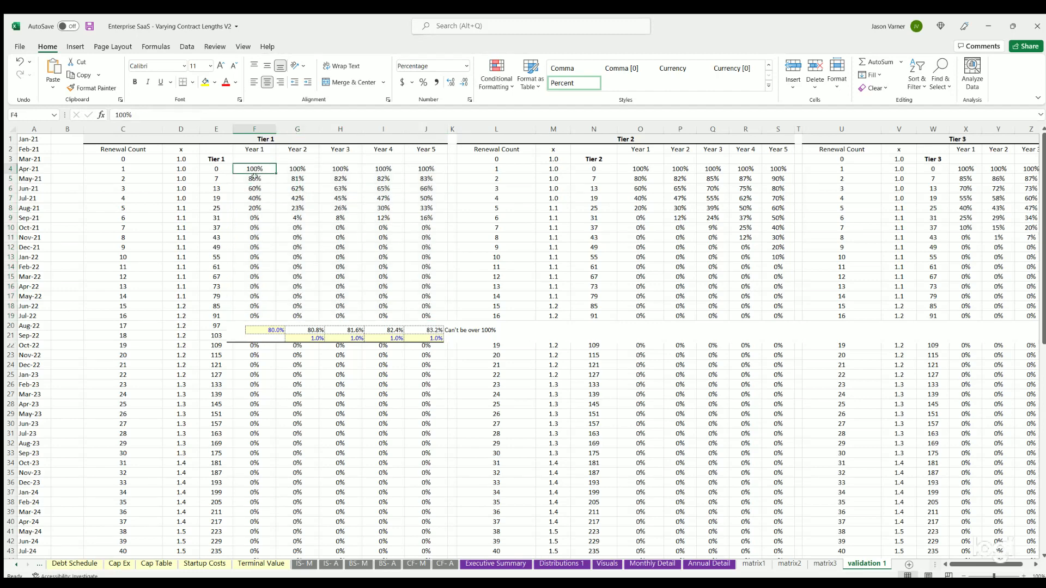
key("Down")
key("Down")
key("Down")
key("Down")
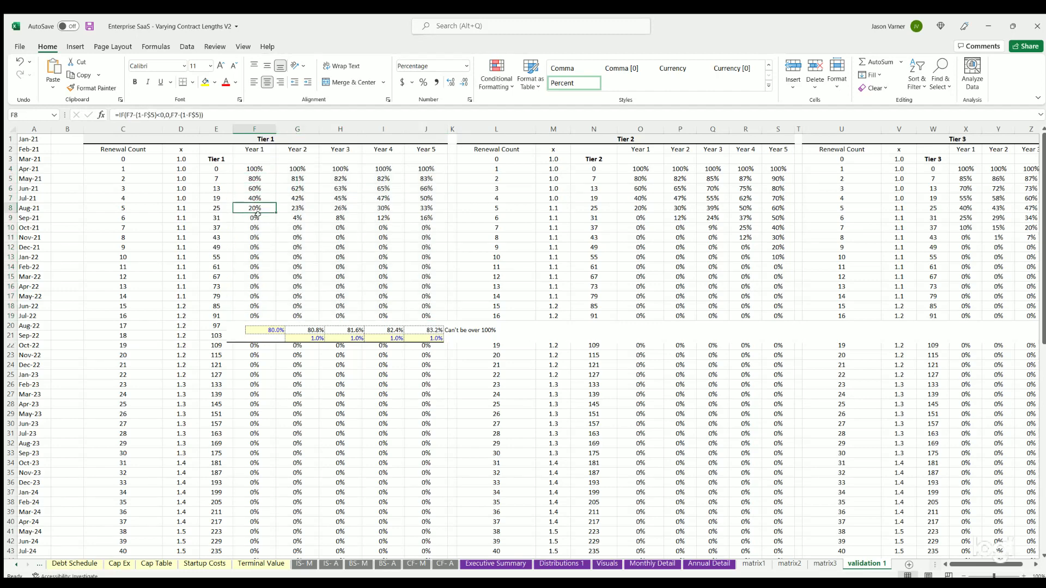
left_click_drag(256, 166, 263, 219)
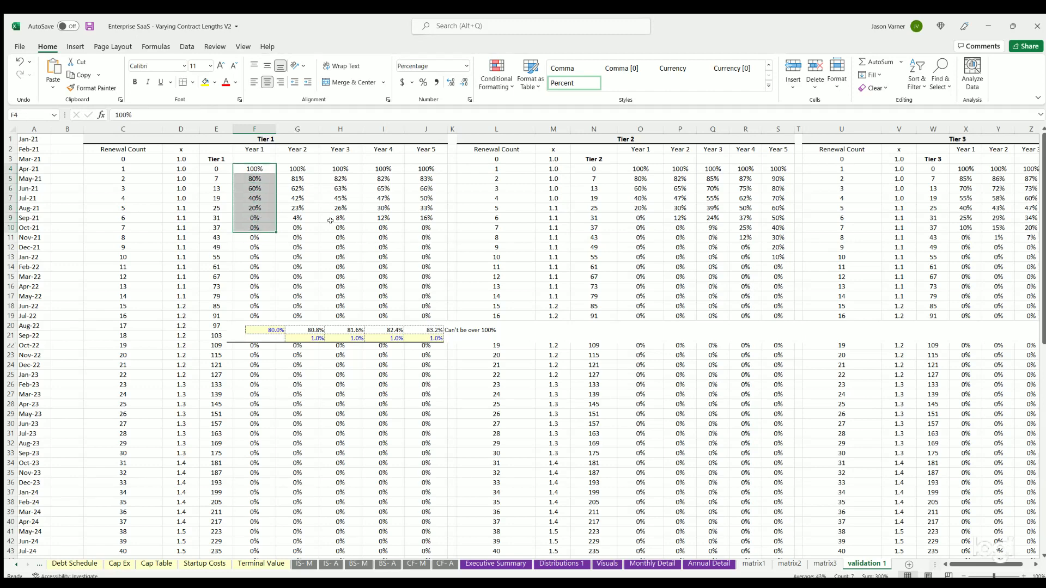
left_click(301, 239)
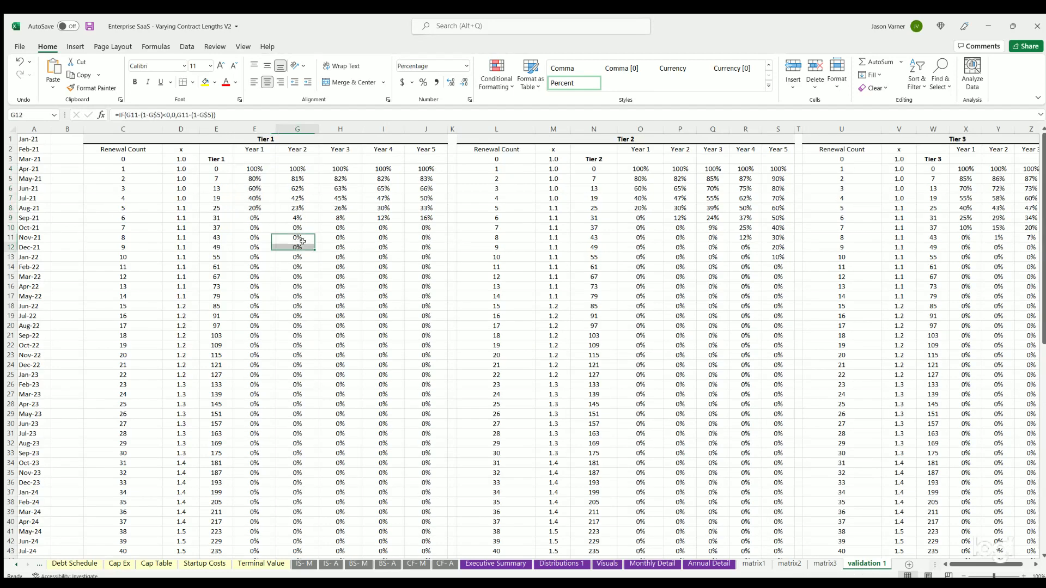
key("Down")
left_click(252, 169)
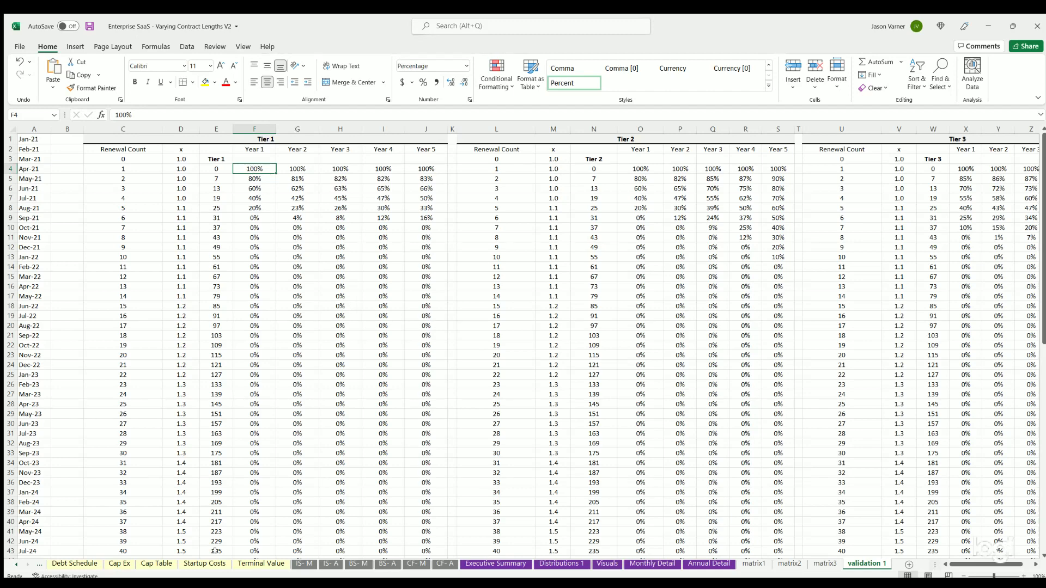
scroll(81, 564, "up", 3)
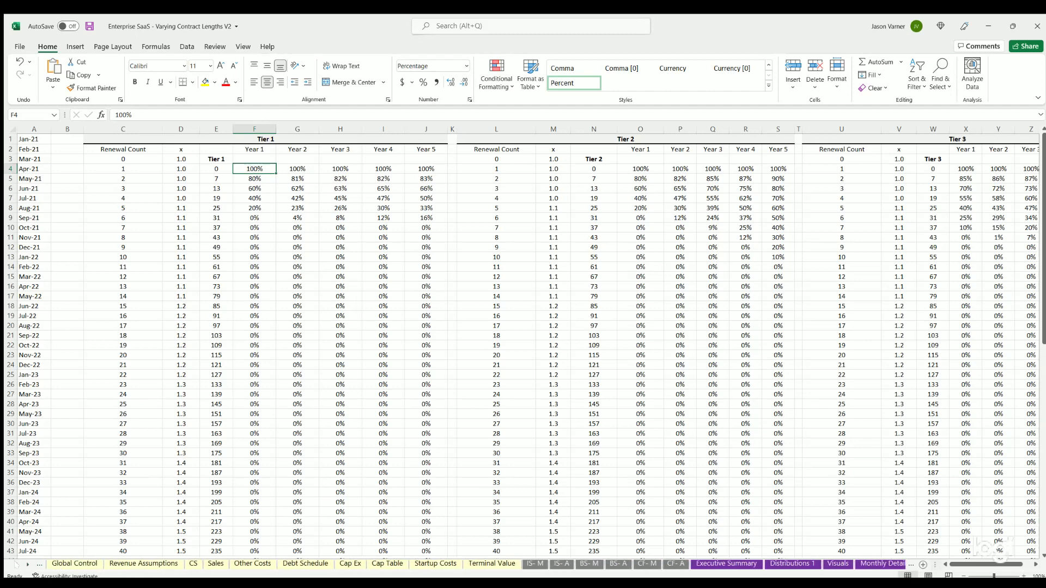
- Recheck the Tier 1 starting organic customer count on Revenue Assumptions, then go to the CS sheet
scroll(82, 564, "up", 2)
left_click(172, 564)
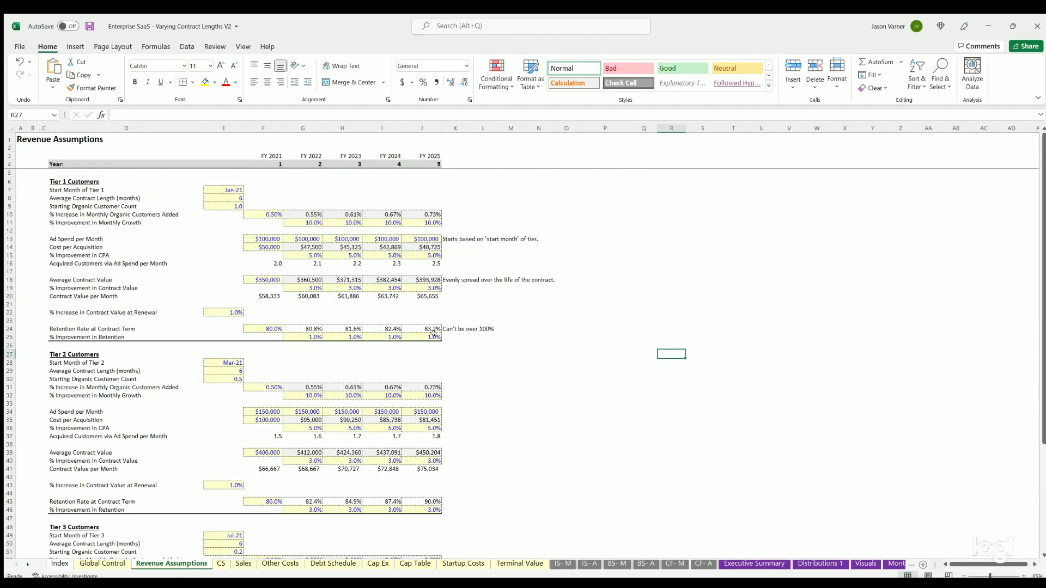
left_click_drag(433, 333, 87, 162)
left_click(630, 313)
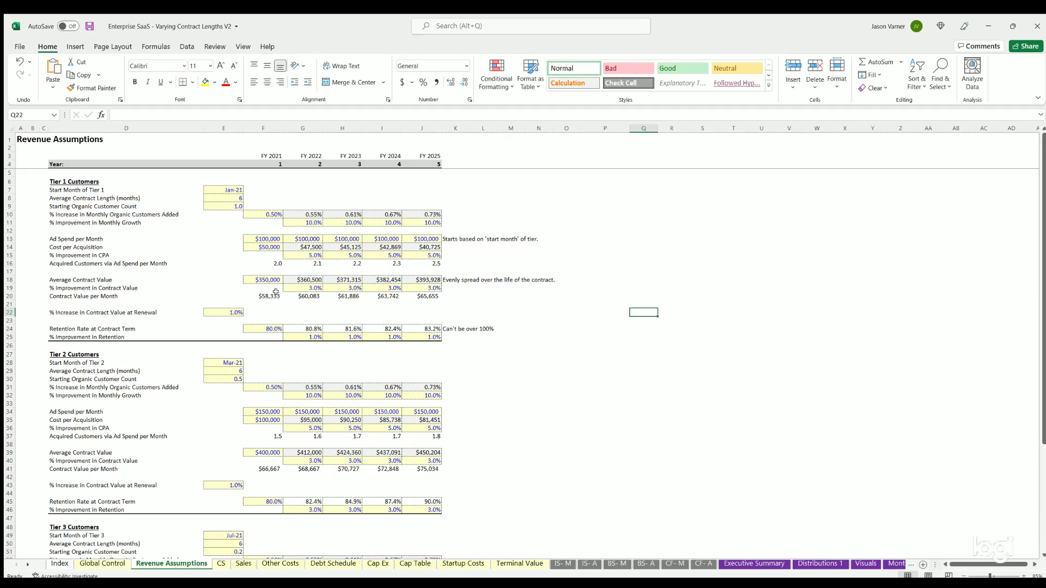
left_click(224, 198)
left_click(223, 206)
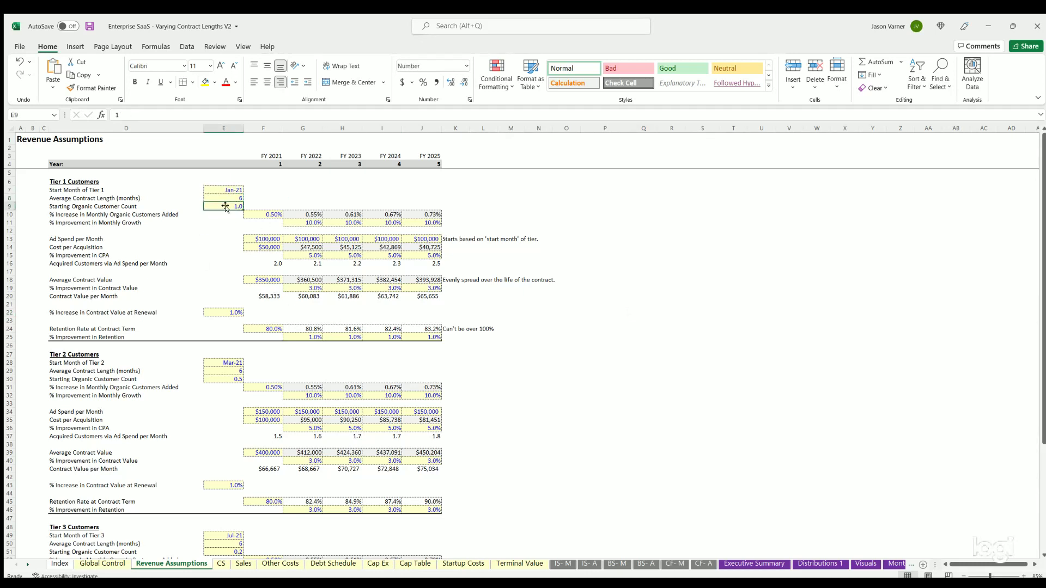
left_click(687, 377)
scroll(462, 387, "down", 5)
scroll(462, 387, "up", 5)
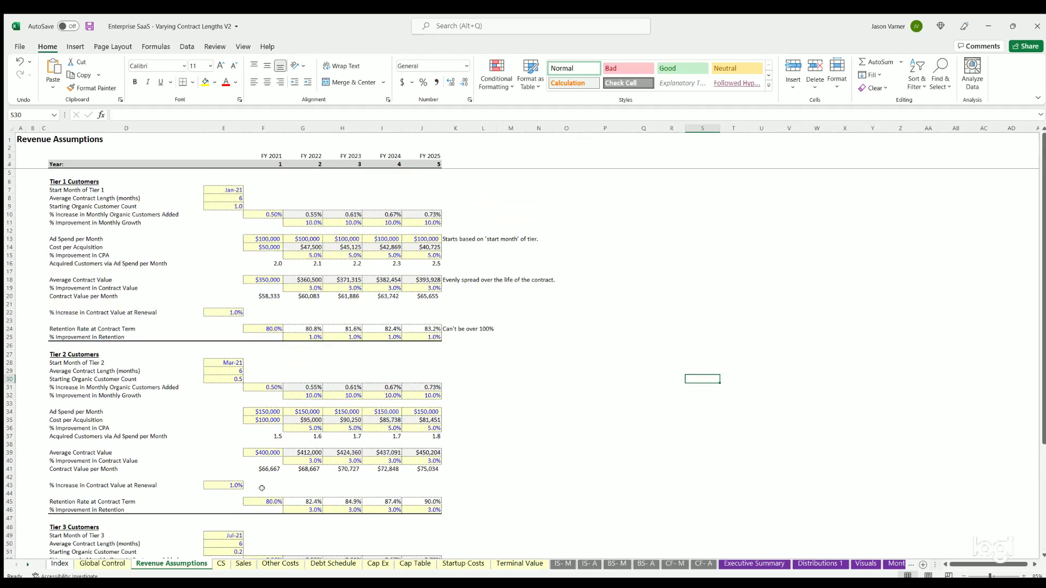
left_click(221, 564)
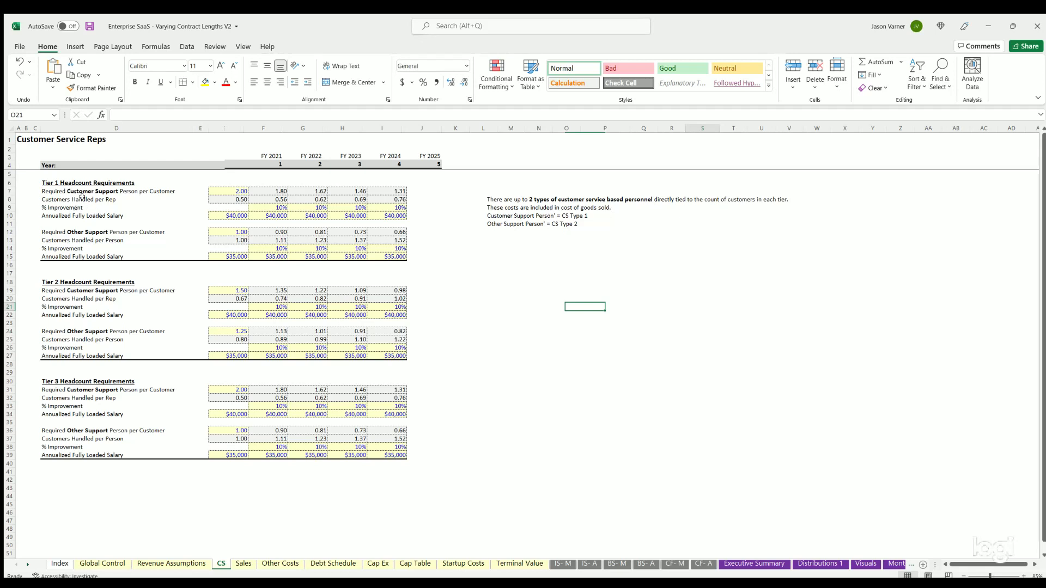
left_click(234, 189)
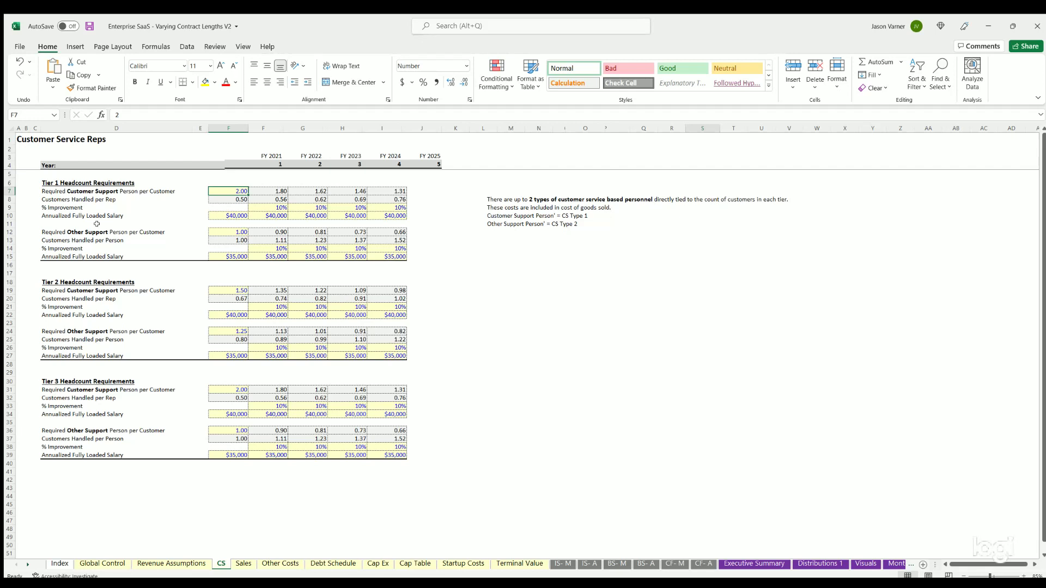
left_click(235, 197)
left_click(234, 190)
left_click(234, 196)
left_click_drag(231, 214, 389, 216)
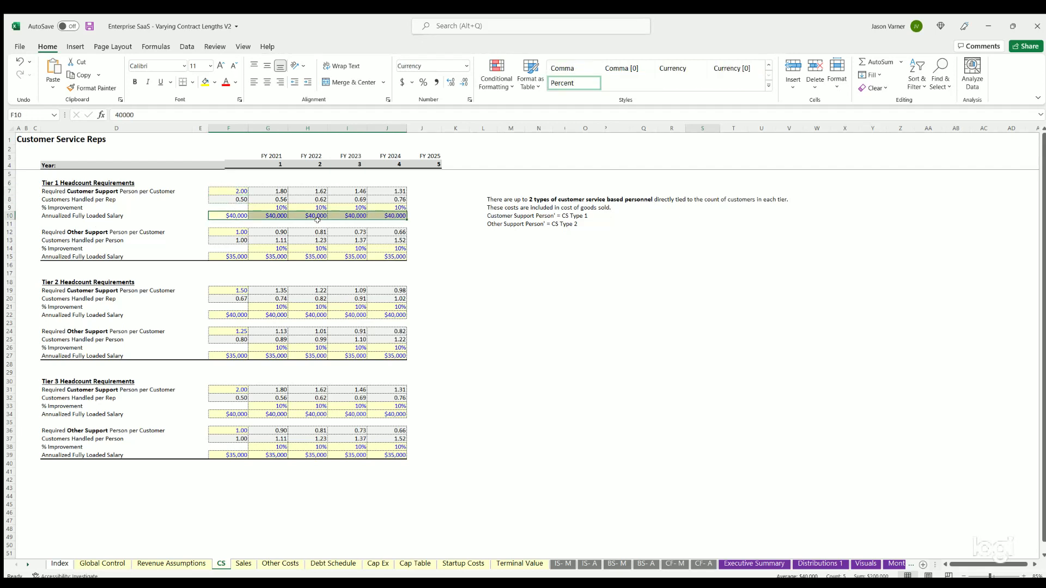
left_click(229, 225)
left_click(58, 190)
left_click_drag(262, 223, 385, 258)
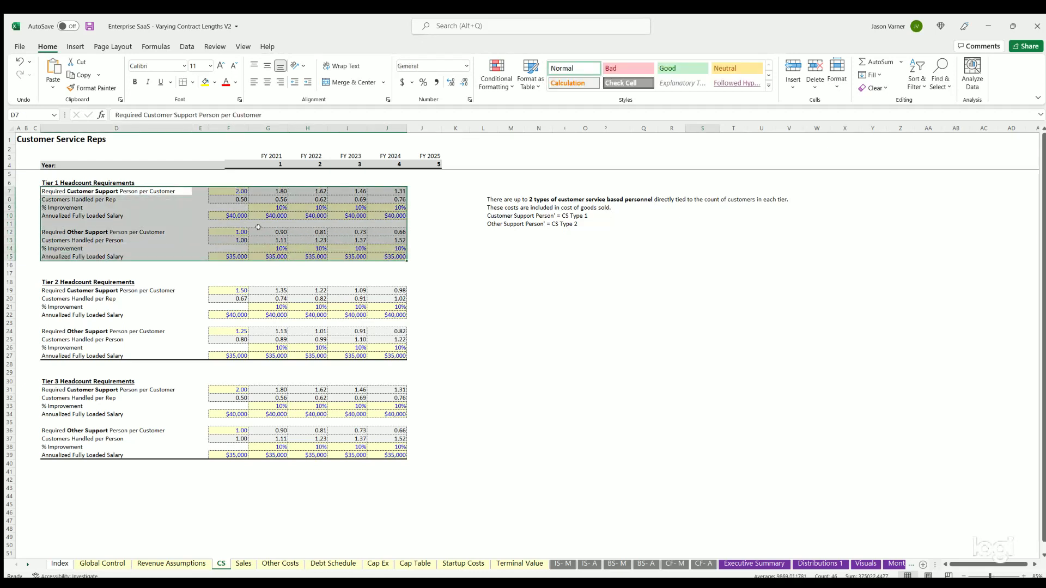
left_click(235, 229)
left_click(228, 195)
left_click(229, 230)
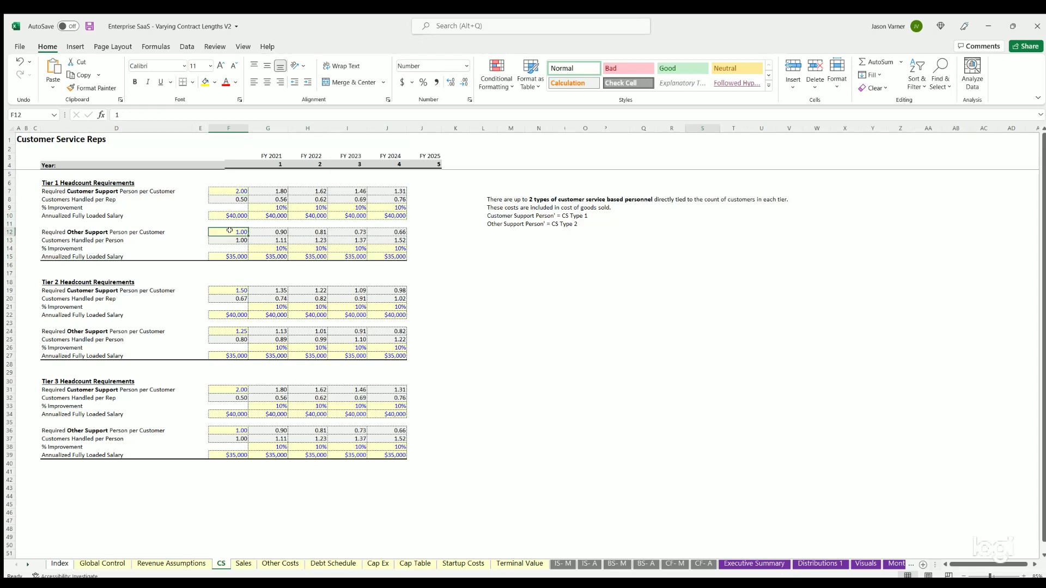
left_click(234, 252)
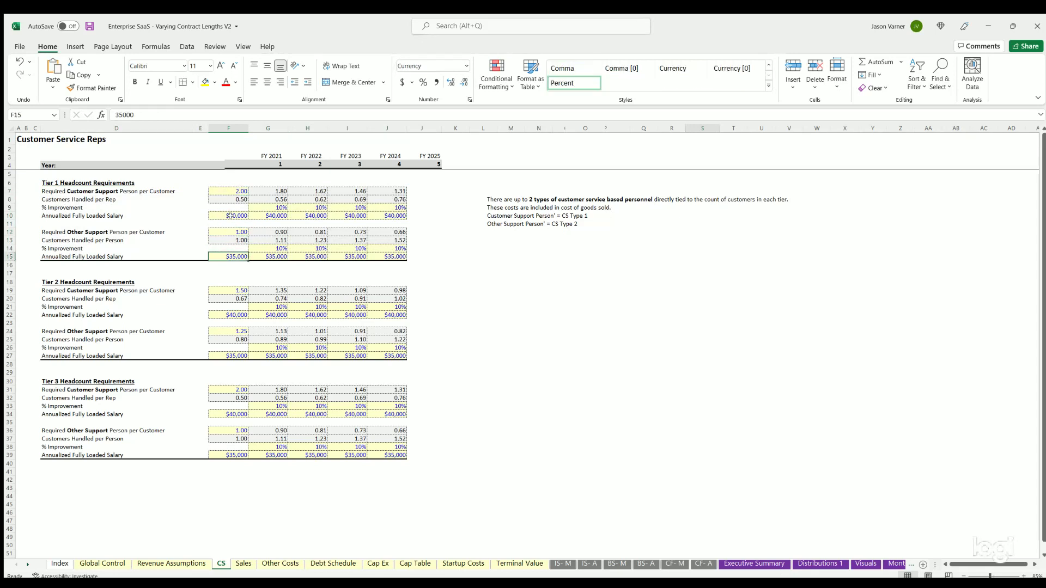
left_click(231, 232)
left_click(230, 216)
left_click(268, 216)
left_click(276, 248)
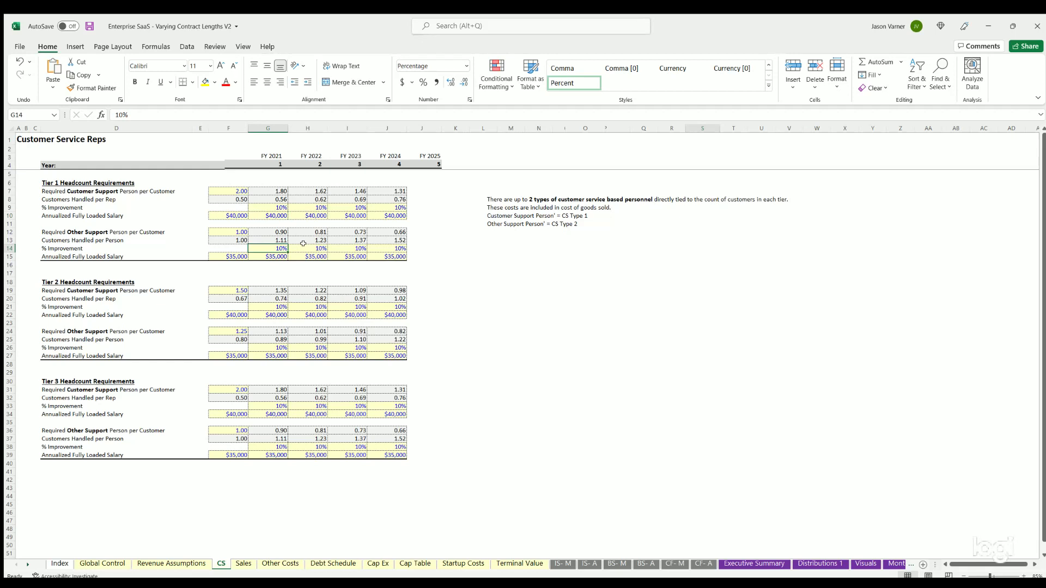
left_click(311, 249)
left_click(352, 248)
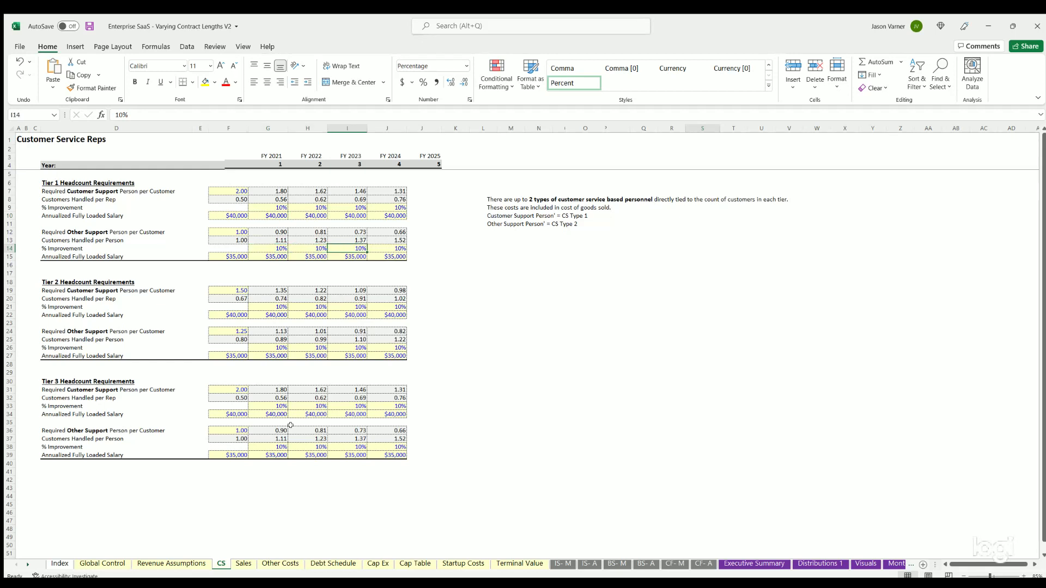
left_click(85, 280)
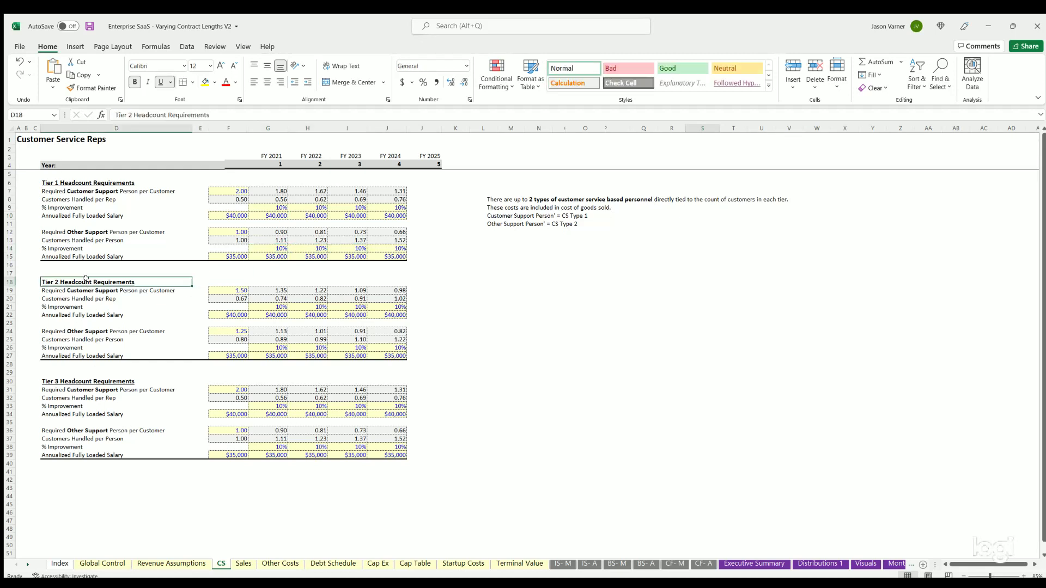
left_click(70, 378)
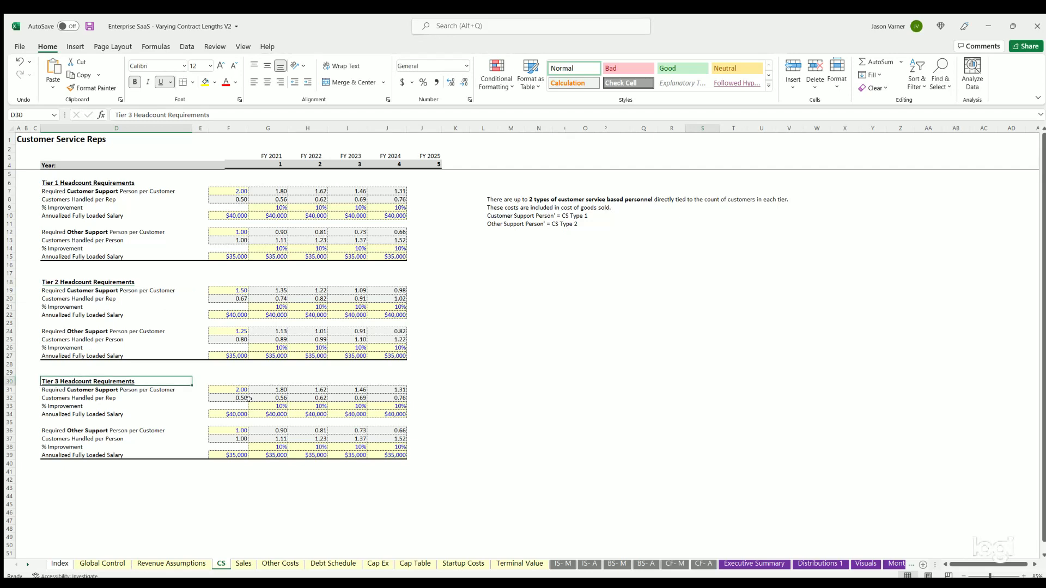
- On the Sales sheet, review Tier 1's 1.00 sales person ratio and $75,000 salary
left_click(243, 563)
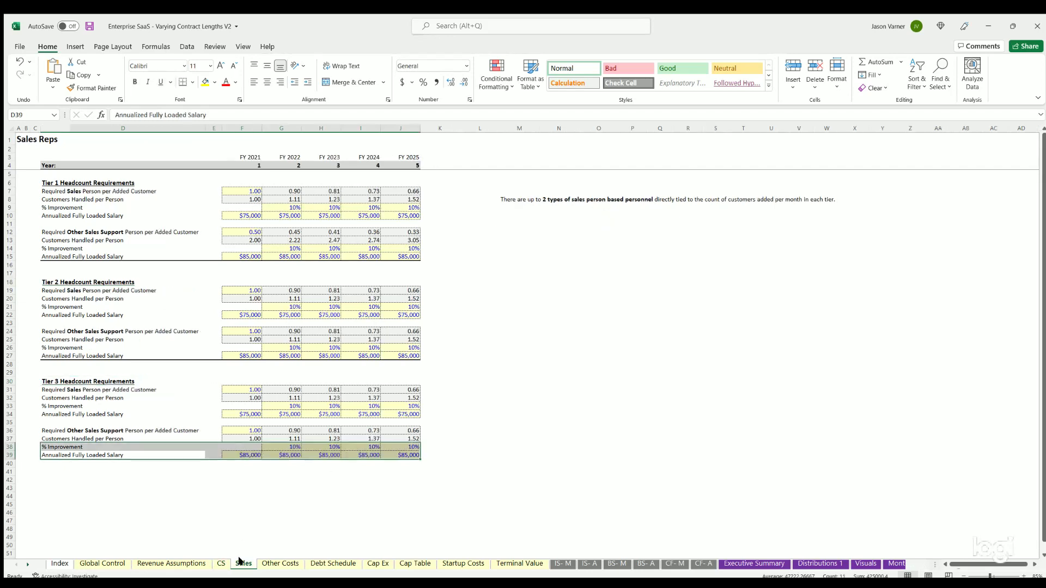
left_click(535, 390)
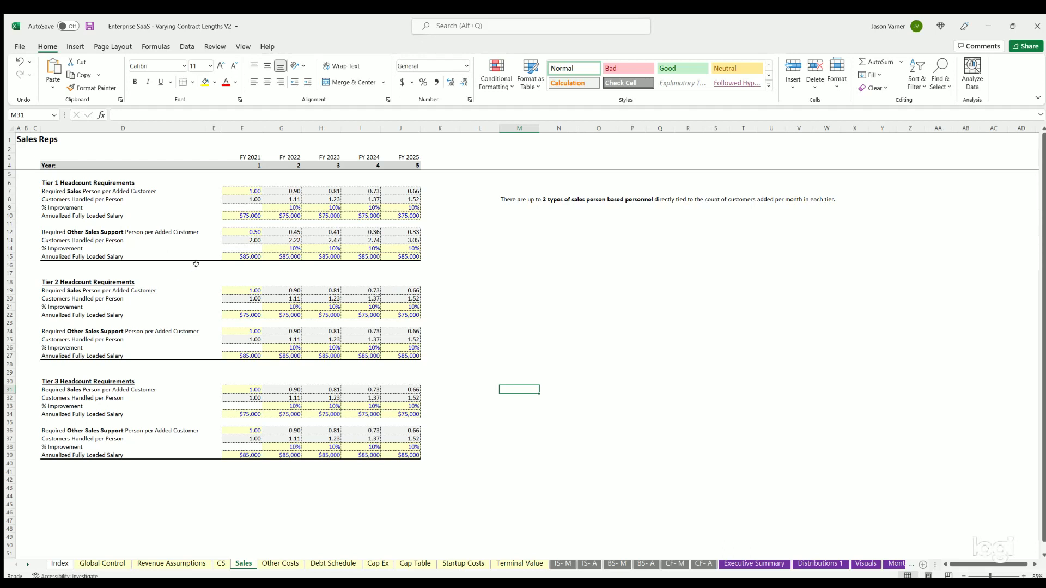
left_click(243, 187)
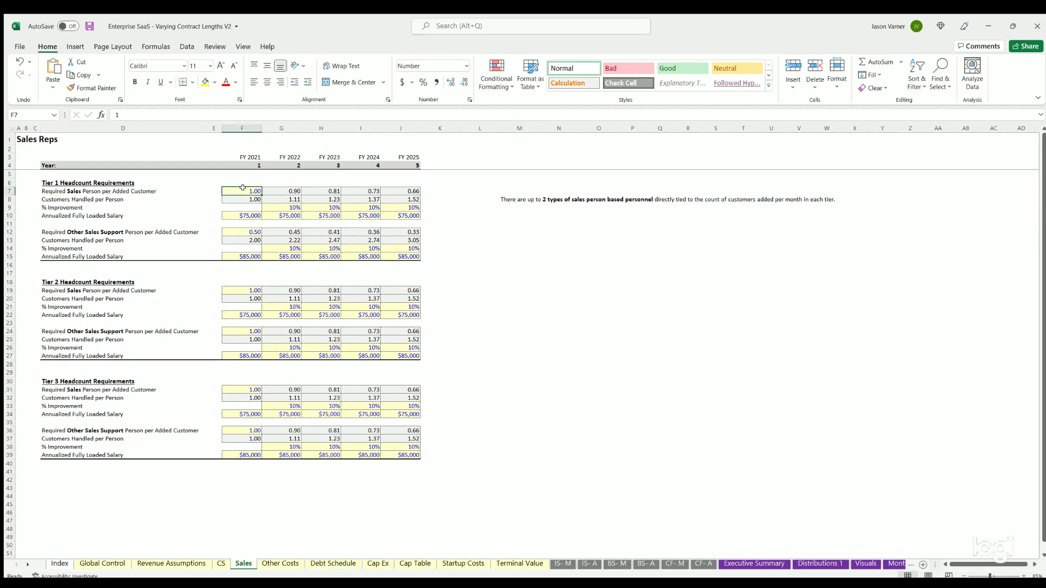
left_click_drag(71, 189, 416, 257)
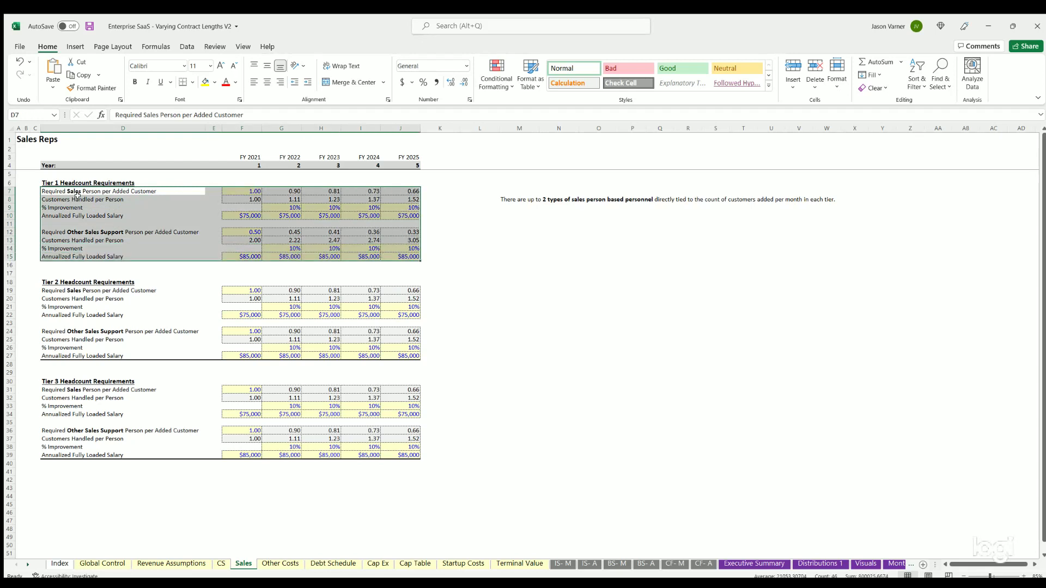
left_click(247, 212)
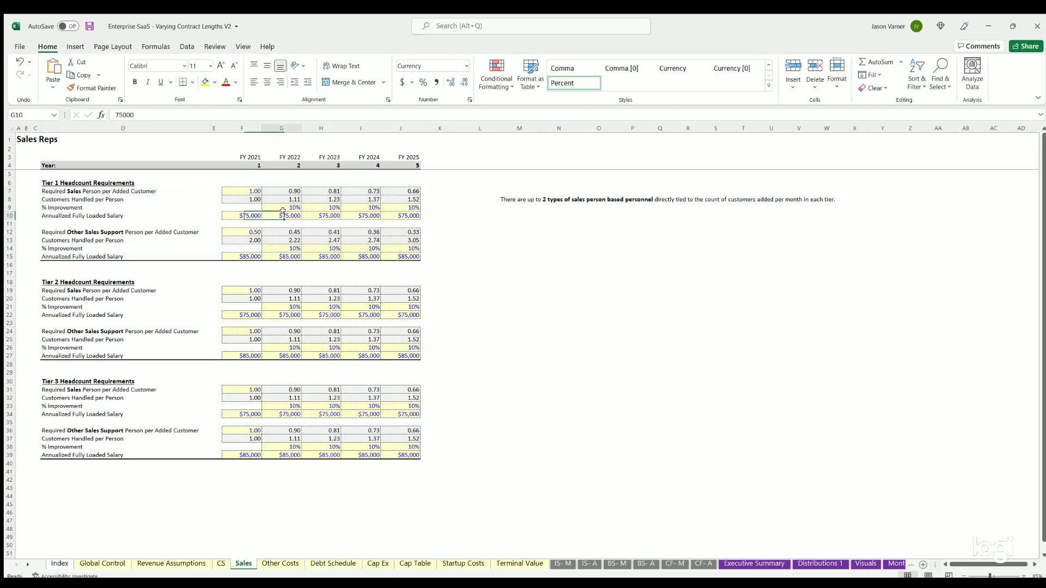
left_click(250, 191)
key("Down")
key("Down")
key("Down")
key("Down")
key("Down")
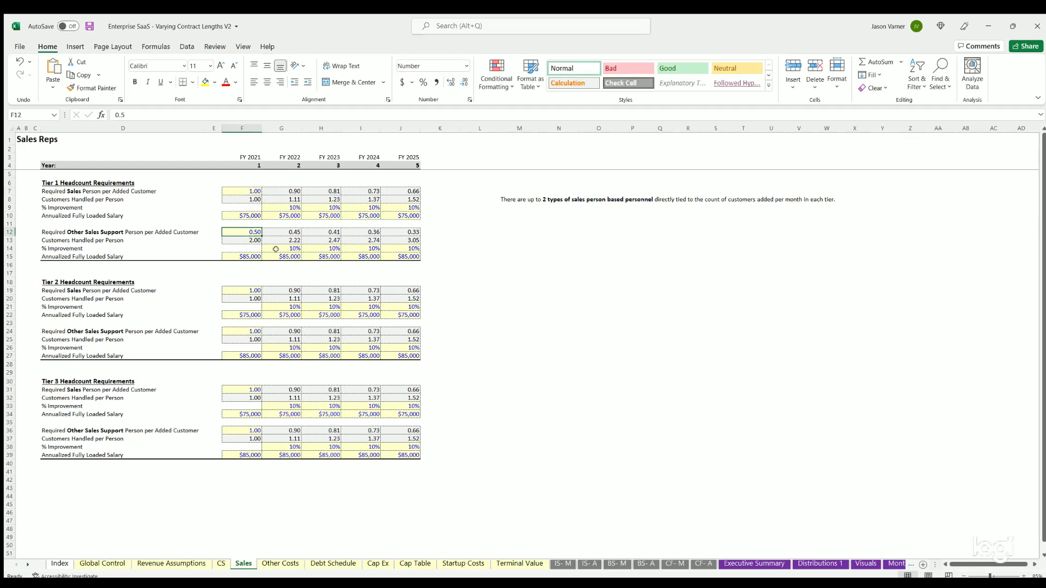
- Select the Tier 1 and Tier 2 sales headcount blocks to compare them
left_click_drag(87, 183, 391, 258)
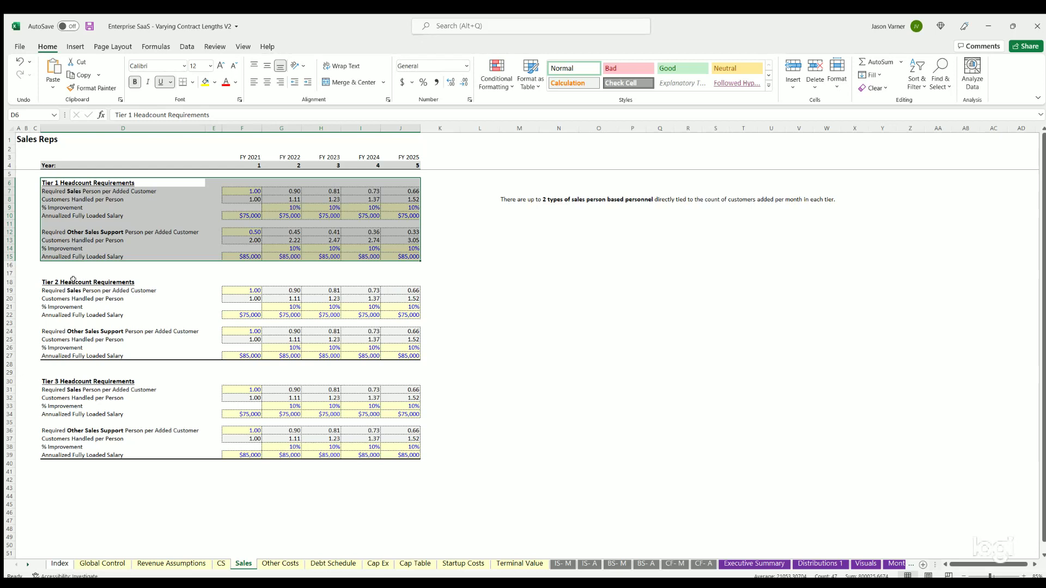
left_click_drag(73, 279, 406, 357)
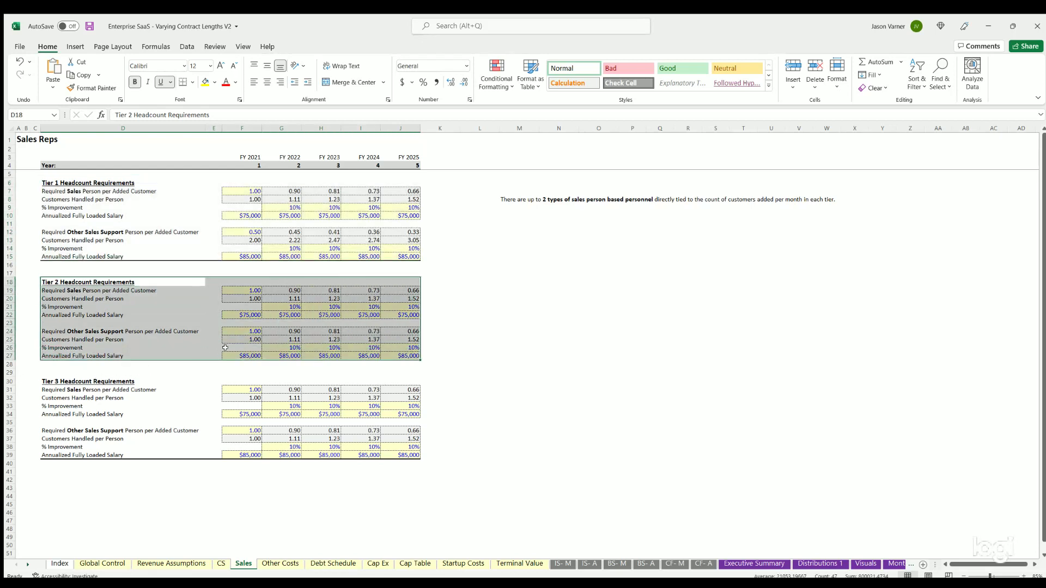
left_click(246, 189)
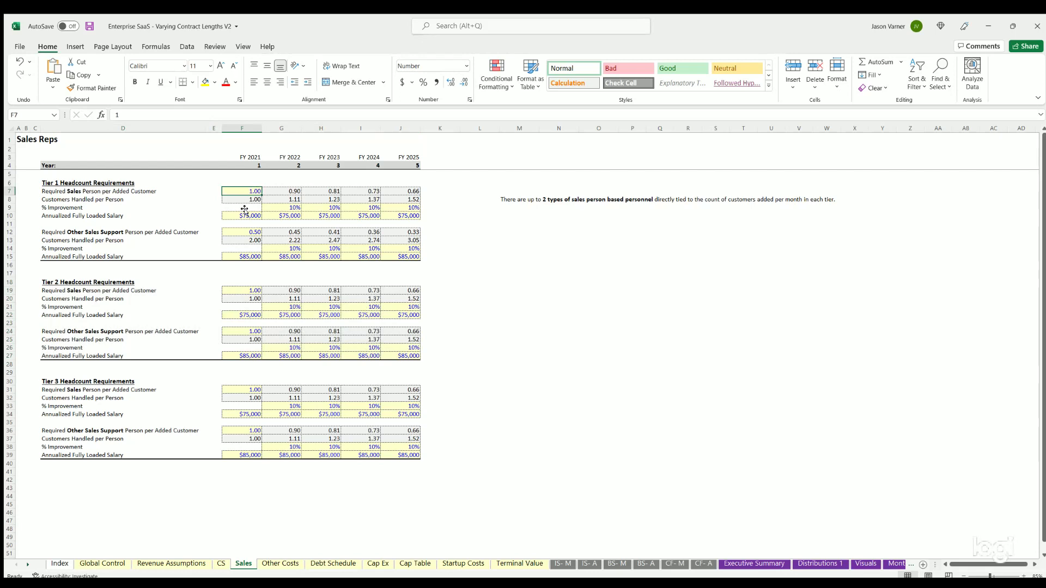
left_click(246, 215)
left_click(580, 413)
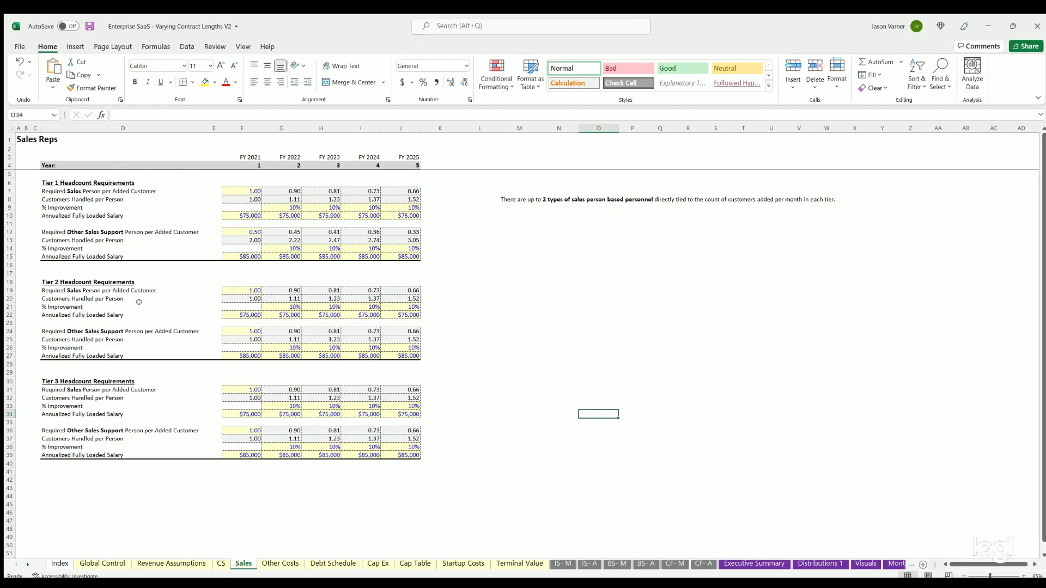
- On Other Costs, review the column C start months and the S&M monthly cost block
left_click(280, 564)
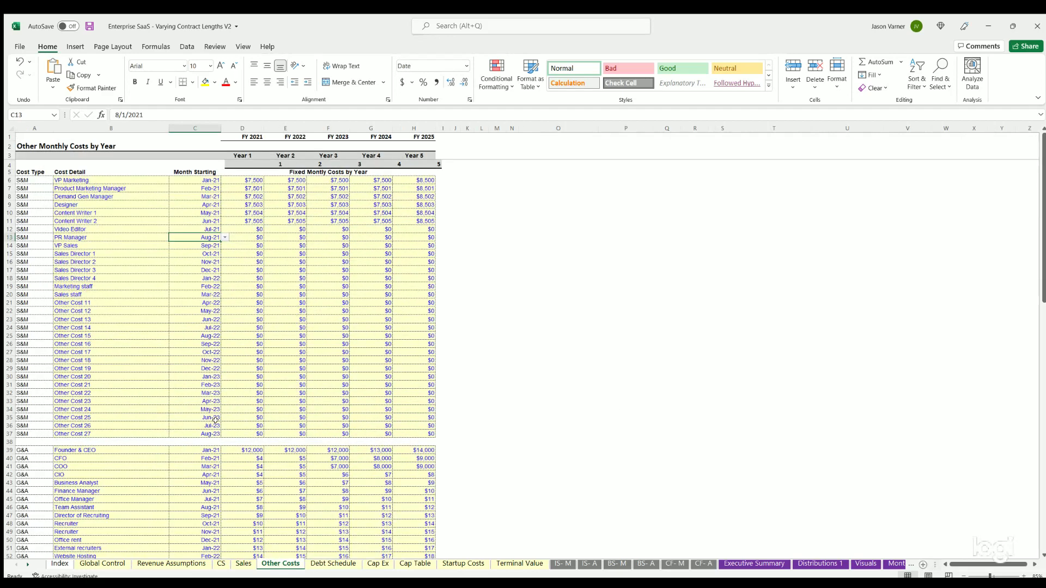
scroll(504, 370, "down", 5)
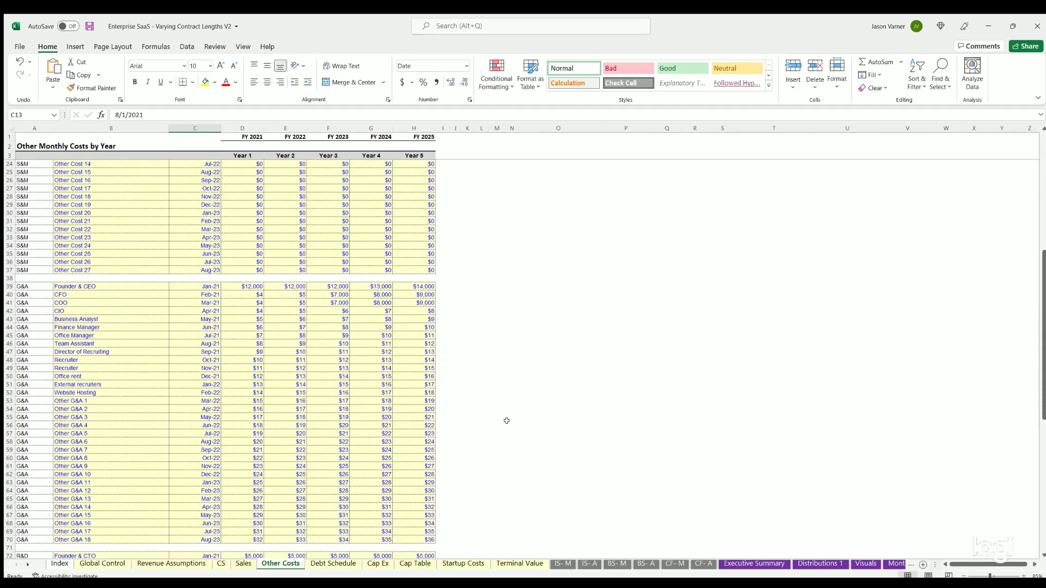
scroll(505, 420, "up", 5)
left_click(197, 179)
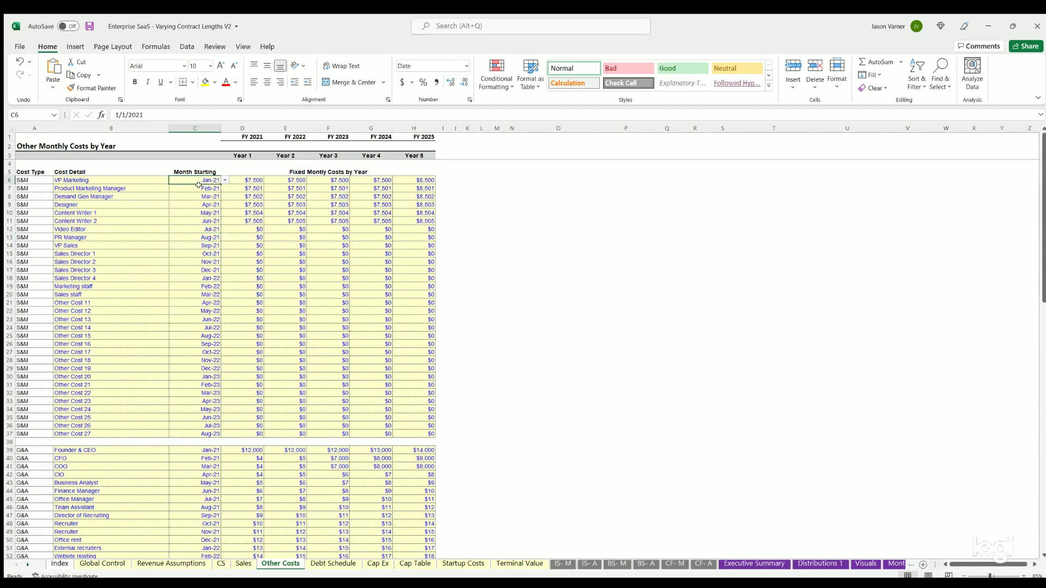
left_click(199, 220)
left_click(197, 269)
left_click(194, 318)
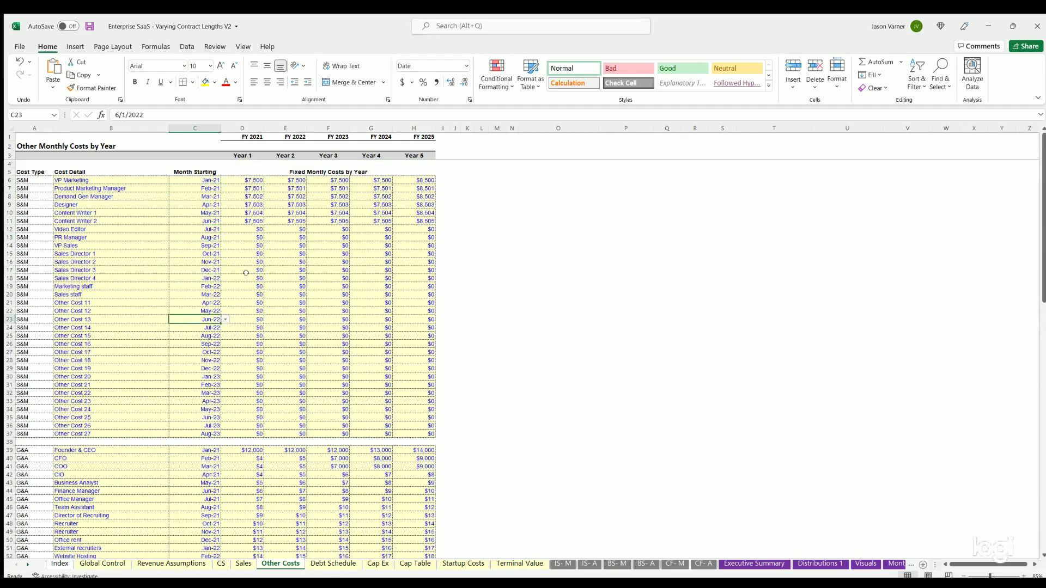
left_click(245, 181)
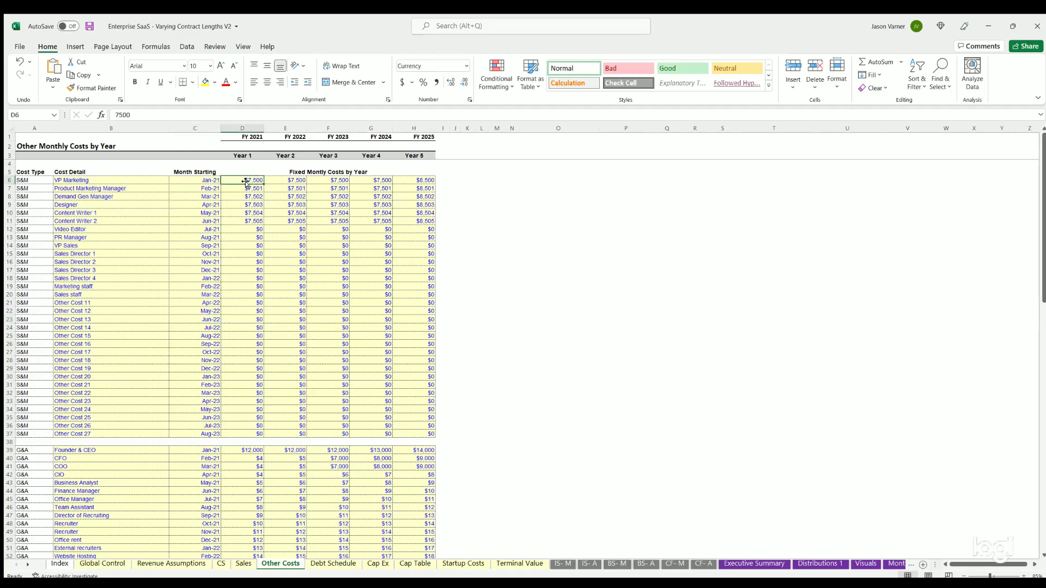
left_click_drag(248, 180, 407, 351)
- Review the revenue-based percentage rates, like 7% and 8%, and the Cost of Goods Sold per Tier section
scroll(369, 285, "down", 20)
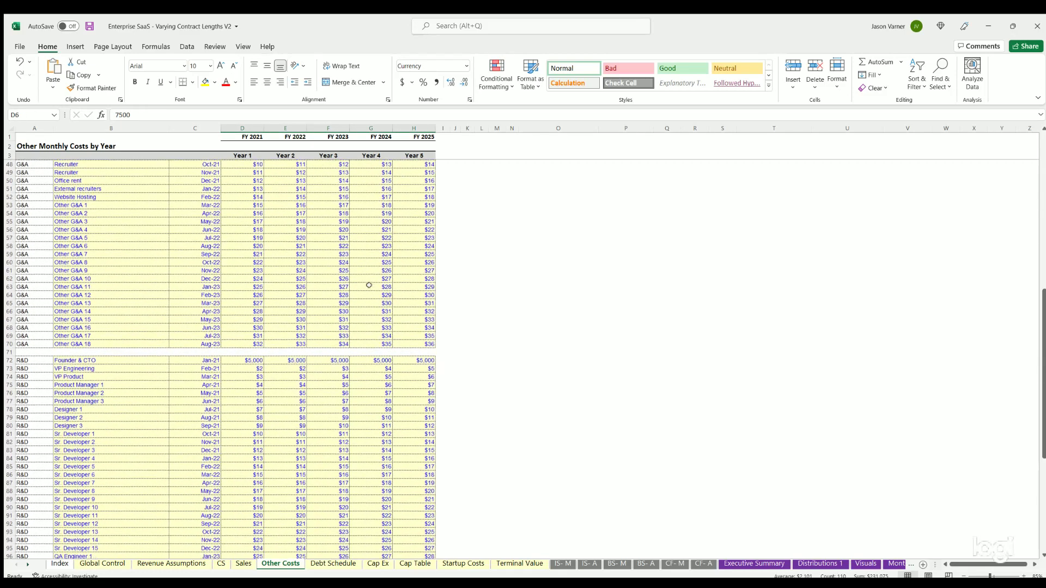
scroll(369, 284, "down", 1)
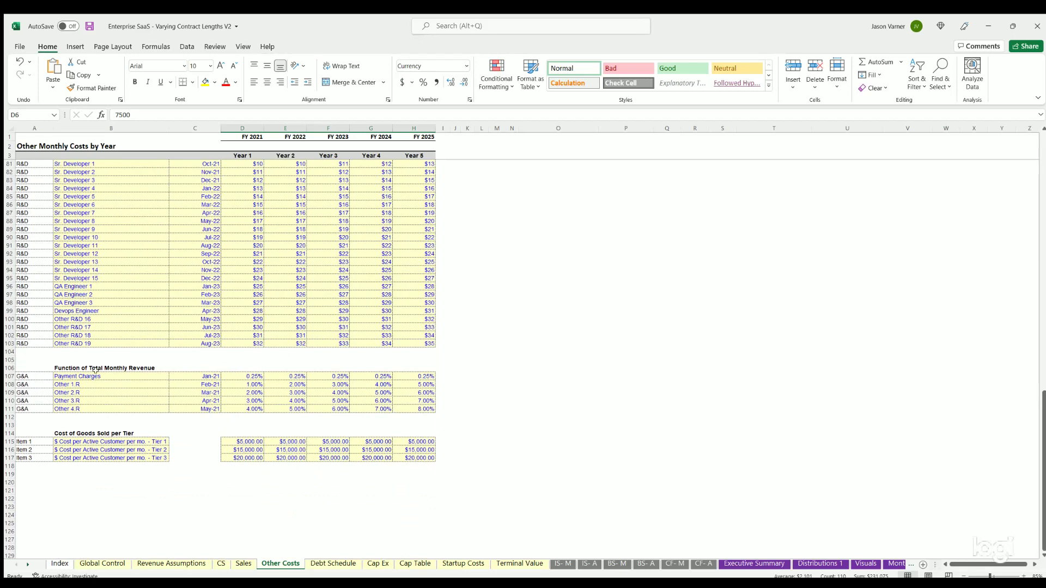
left_click_drag(249, 376, 420, 406)
left_click(420, 406)
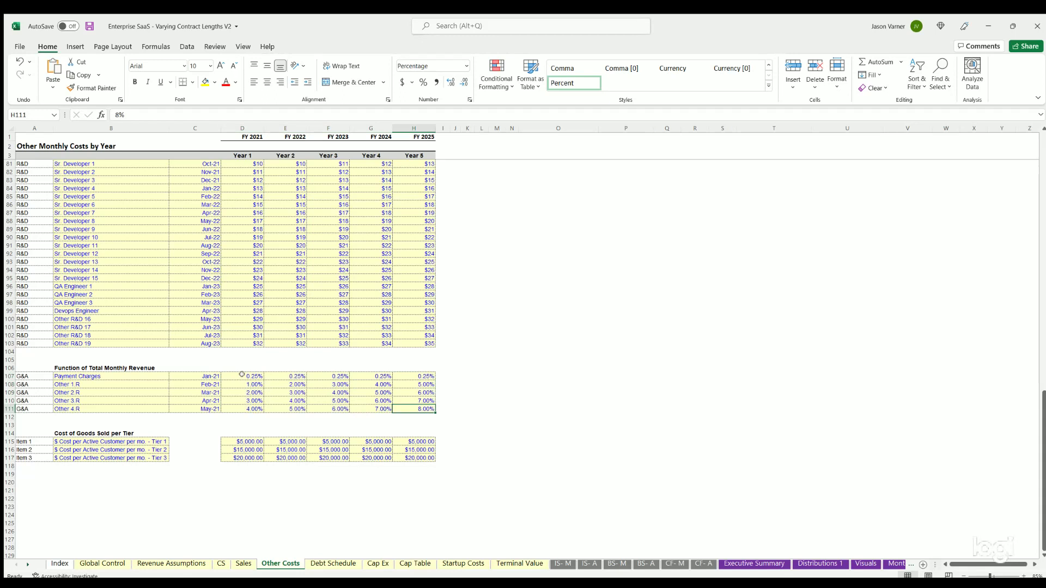
left_click(195, 375)
left_click(193, 384)
left_click(193, 392)
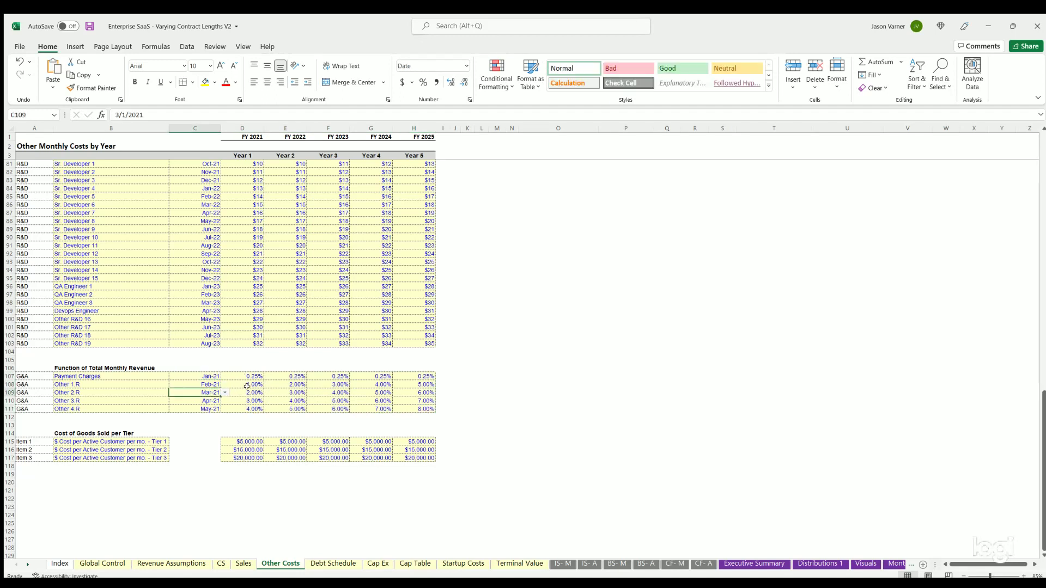
left_click(250, 375)
left_click(338, 394)
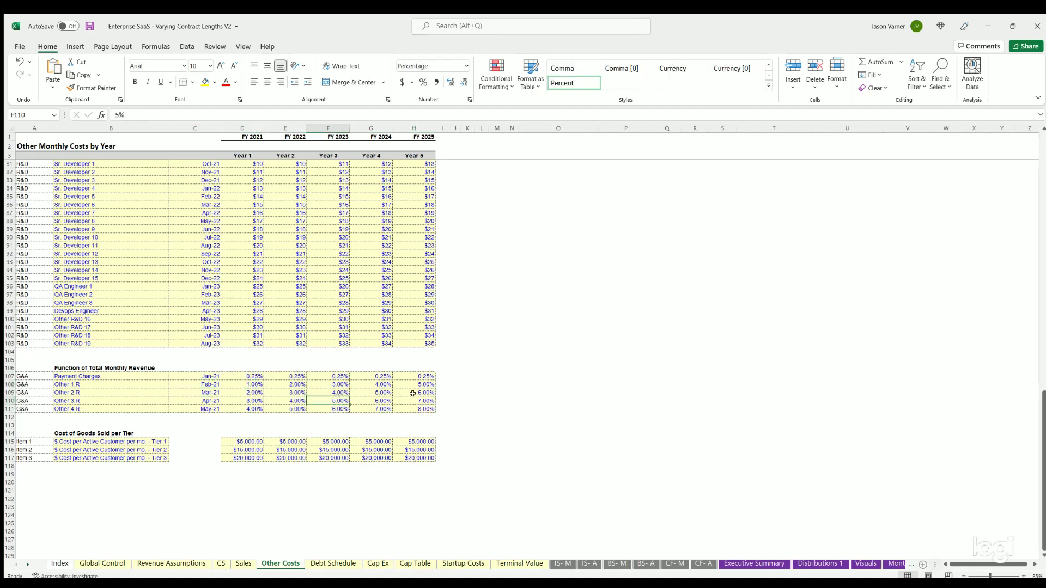
left_click(413, 399)
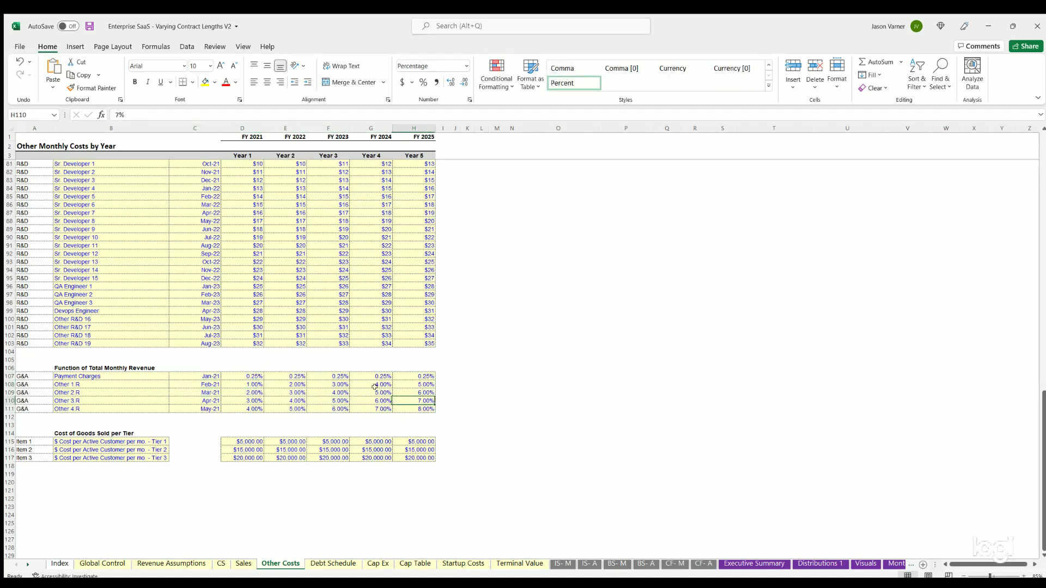
left_click(94, 431)
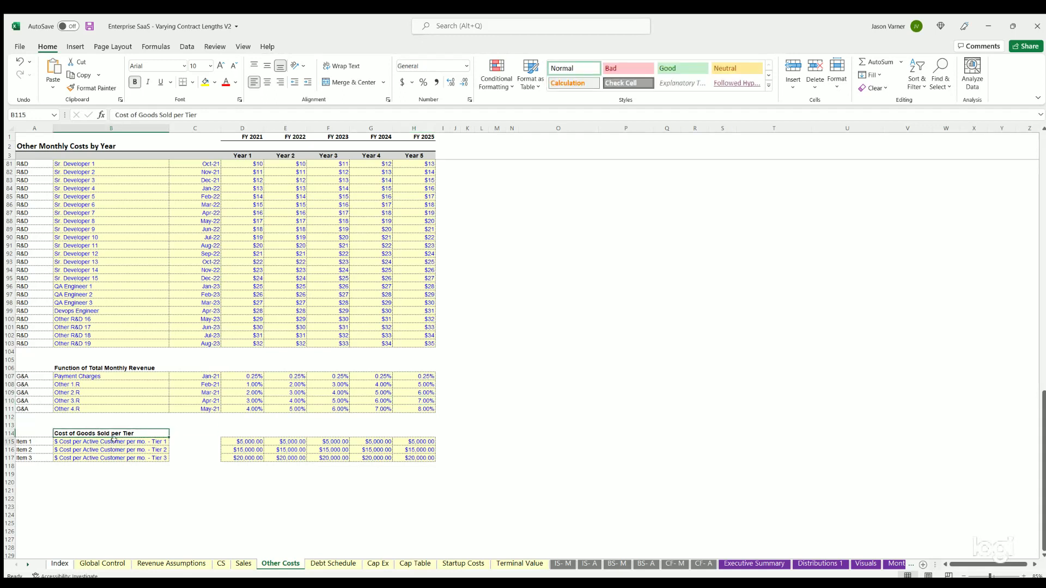
- Check the Cost of Goods Sold tier labels in B115:B117 and their Year 1 and Year 2 costs
left_click(114, 440)
left_click(133, 450)
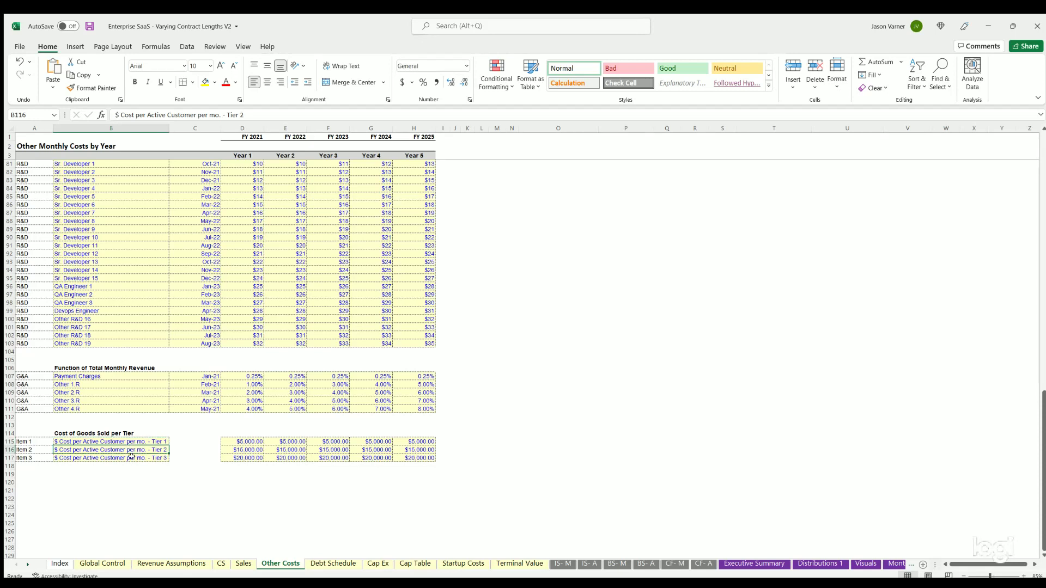
left_click(134, 456)
left_click(248, 440)
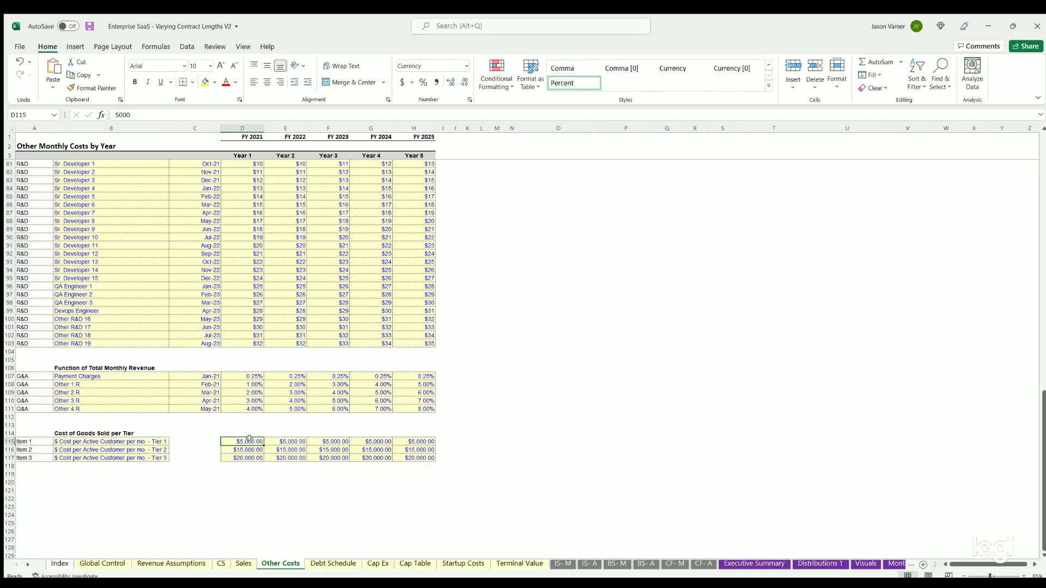
key("Down")
key("Down")
key("Up")
key("Up")
left_click(299, 440)
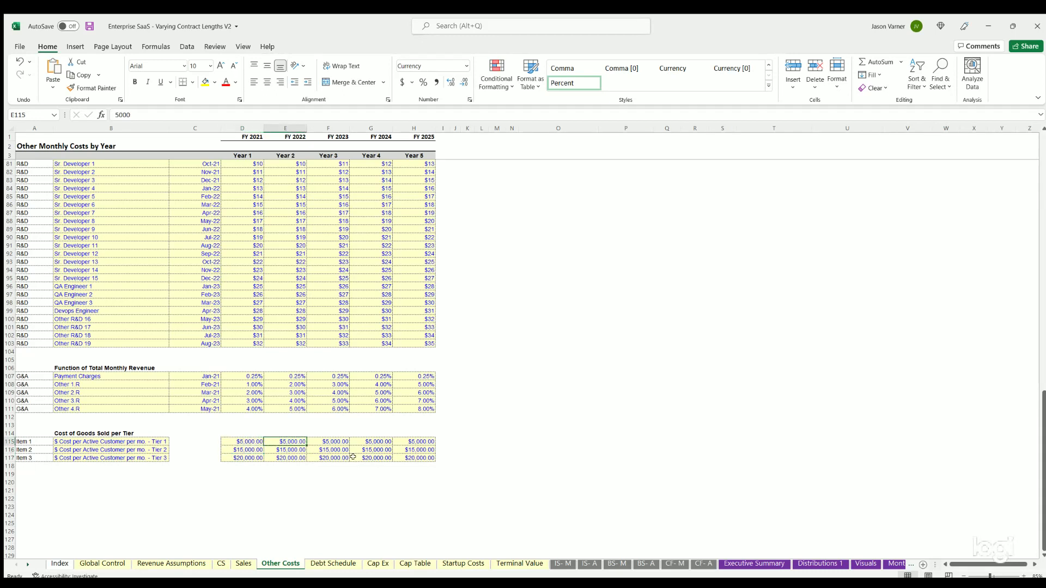
left_click(248, 440)
key("Down")
key("Down")
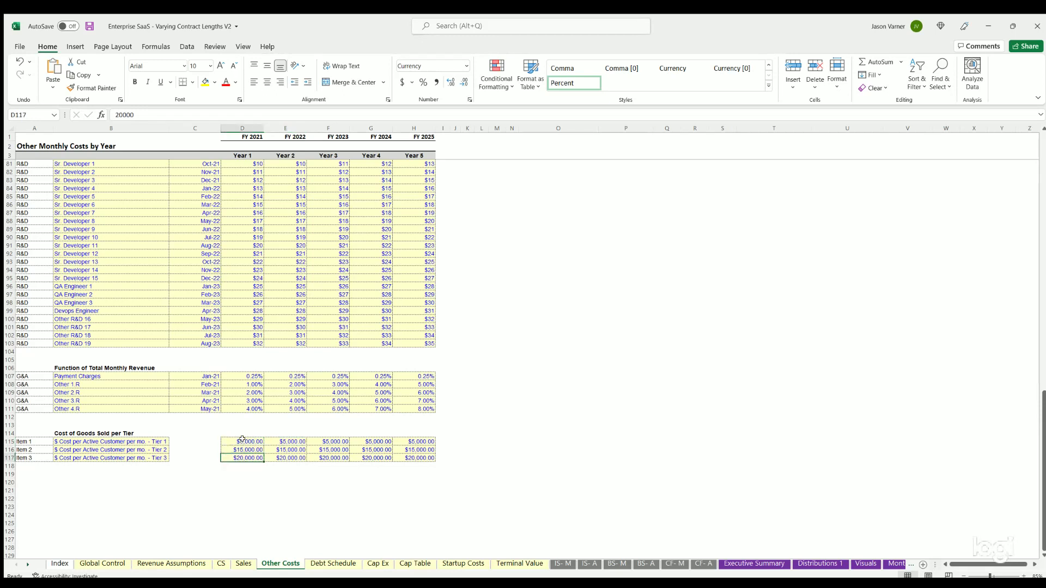
- Select the tier cost block D115:H117, then bring up the Debt Schedule sheet
left_click(242, 441)
left_click(293, 444)
left_click_drag(414, 441, 246, 451)
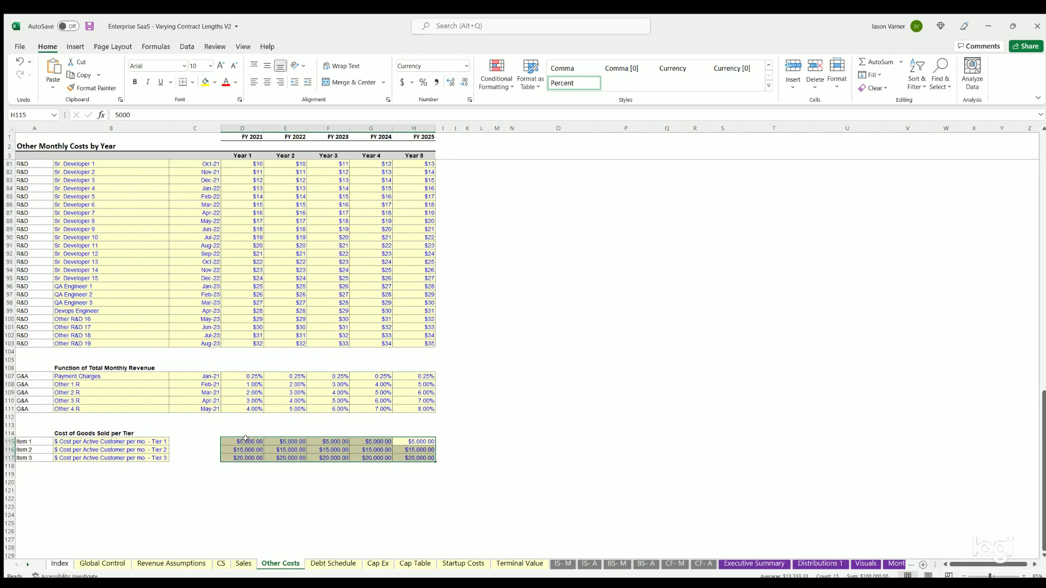
left_click(245, 439)
left_click(287, 441)
left_click(327, 441)
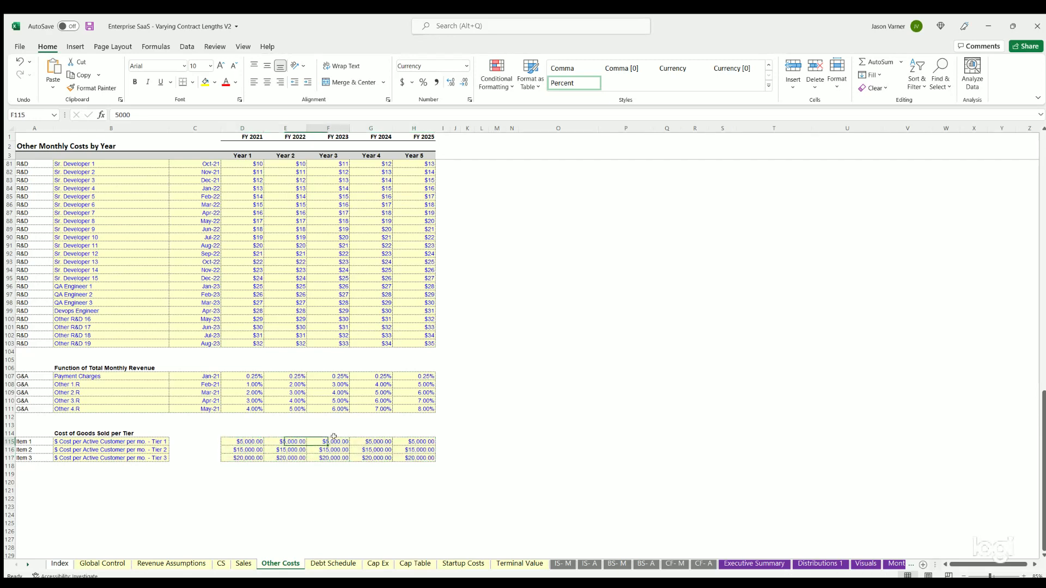
scroll(296, 438, "up", 20)
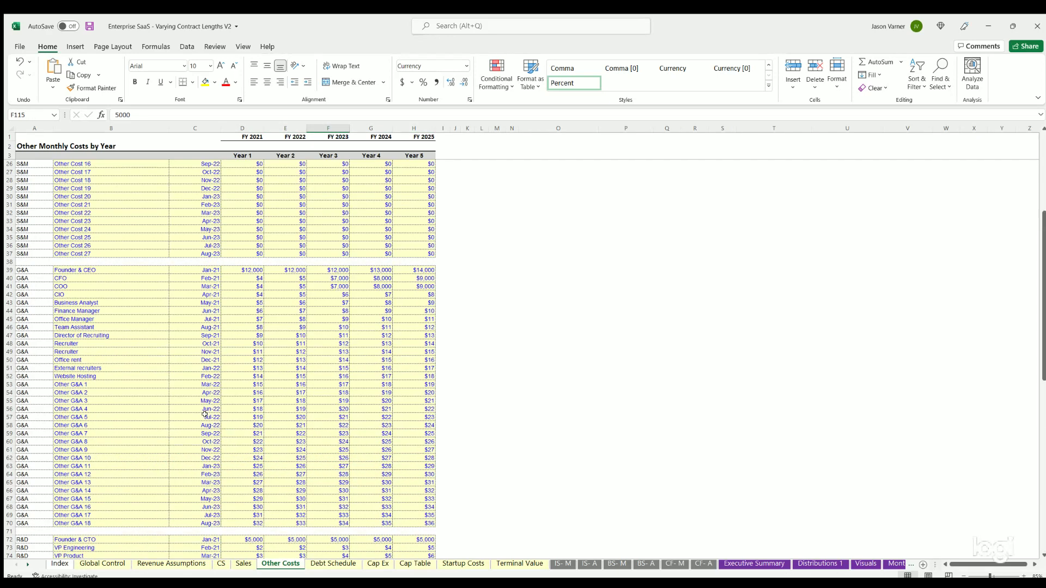
left_click(333, 563)
scroll(484, 436, "up", 11)
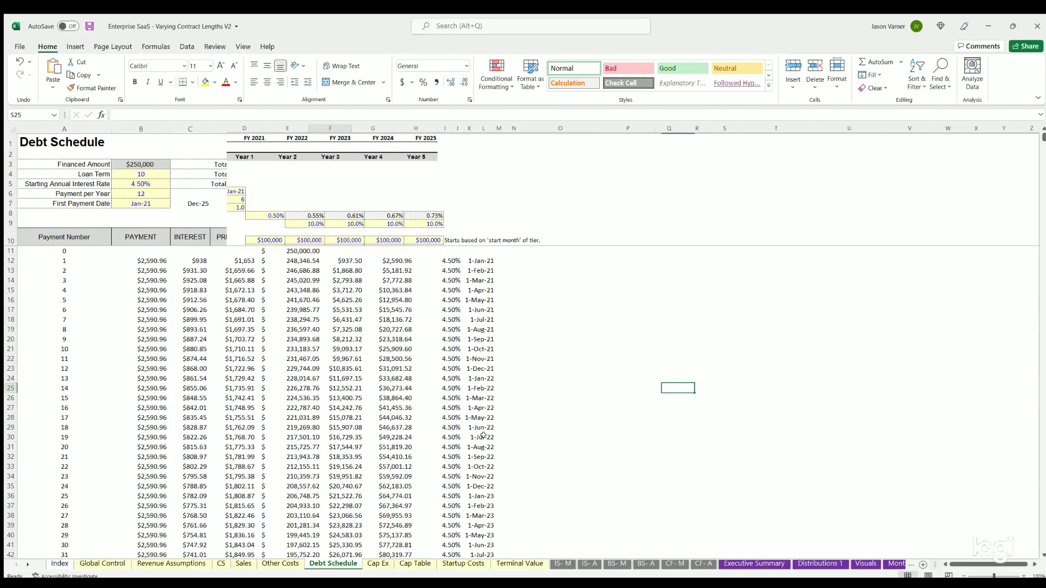
left_click(294, 554)
left_click(280, 563)
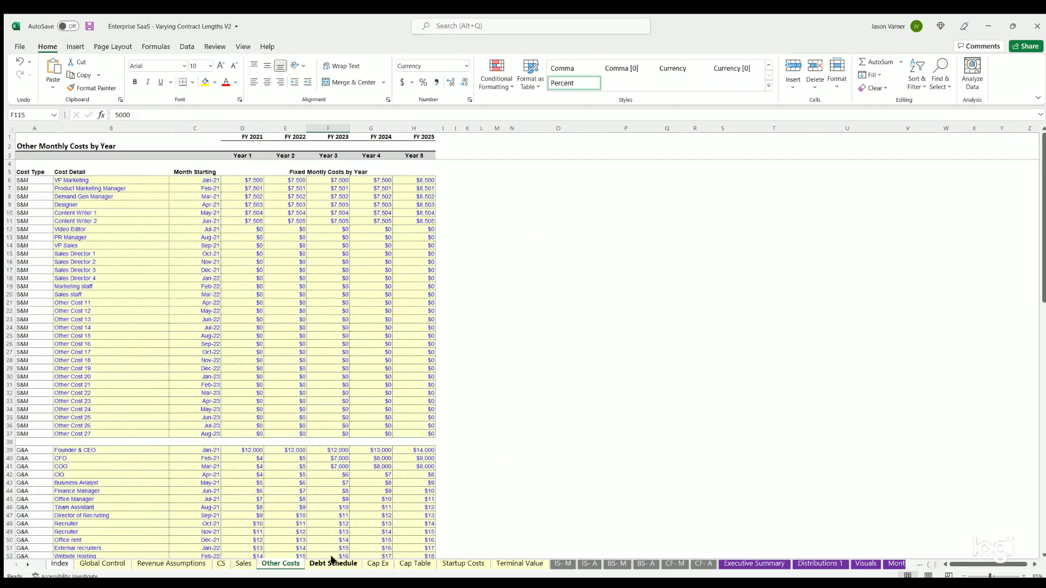
left_click(333, 563)
left_click(139, 165)
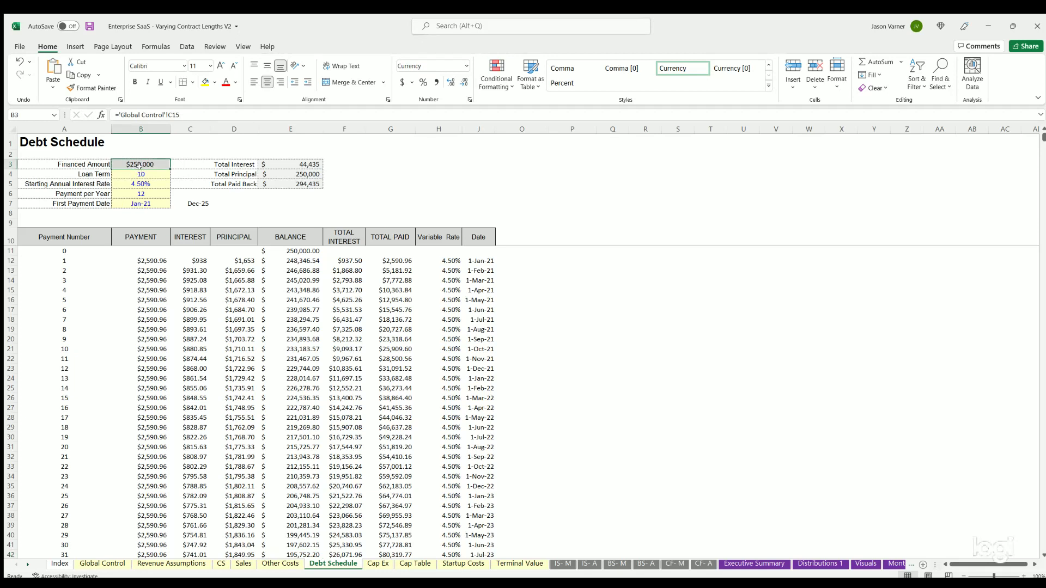
left_click(141, 175)
left_click(141, 184)
left_click(142, 193)
left_click(151, 203)
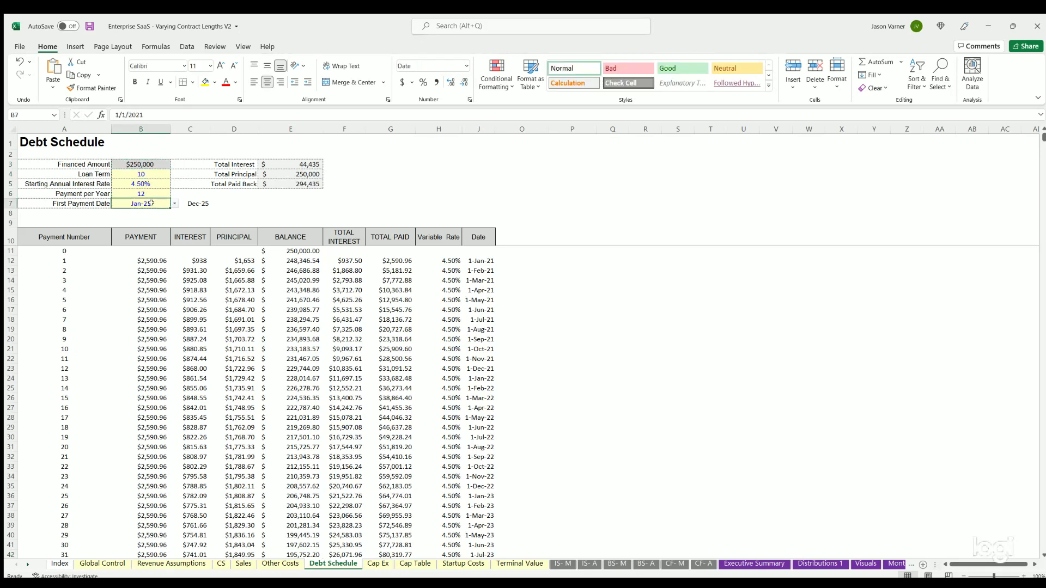
scroll(143, 284, "down", 18)
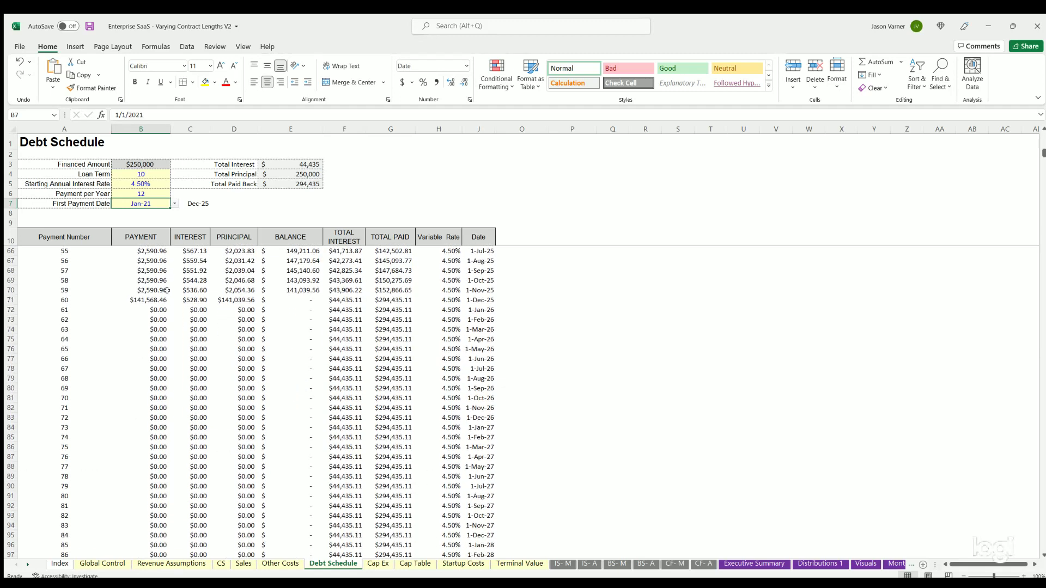
left_click(146, 300)
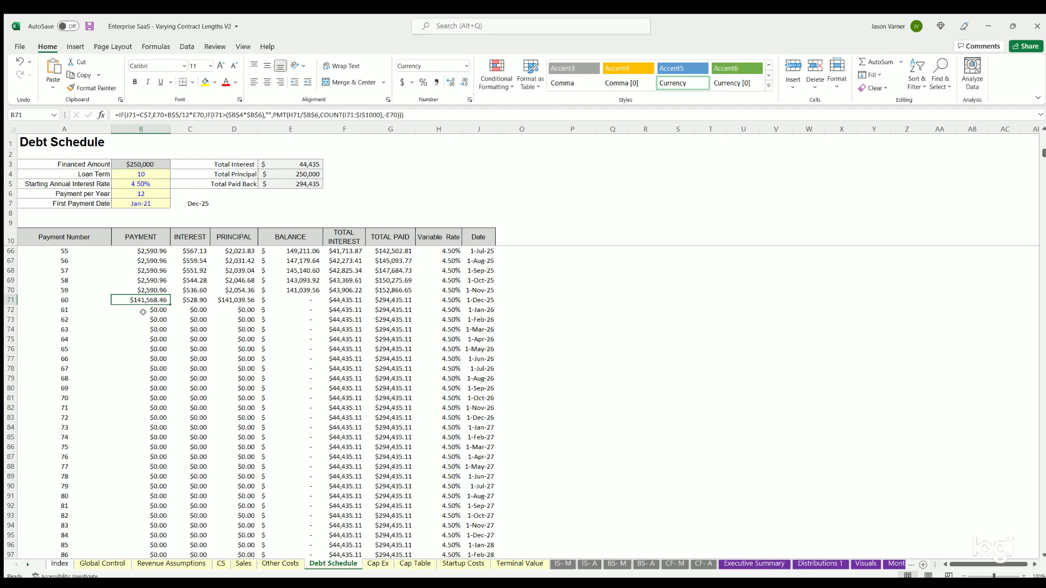
left_click(92, 564)
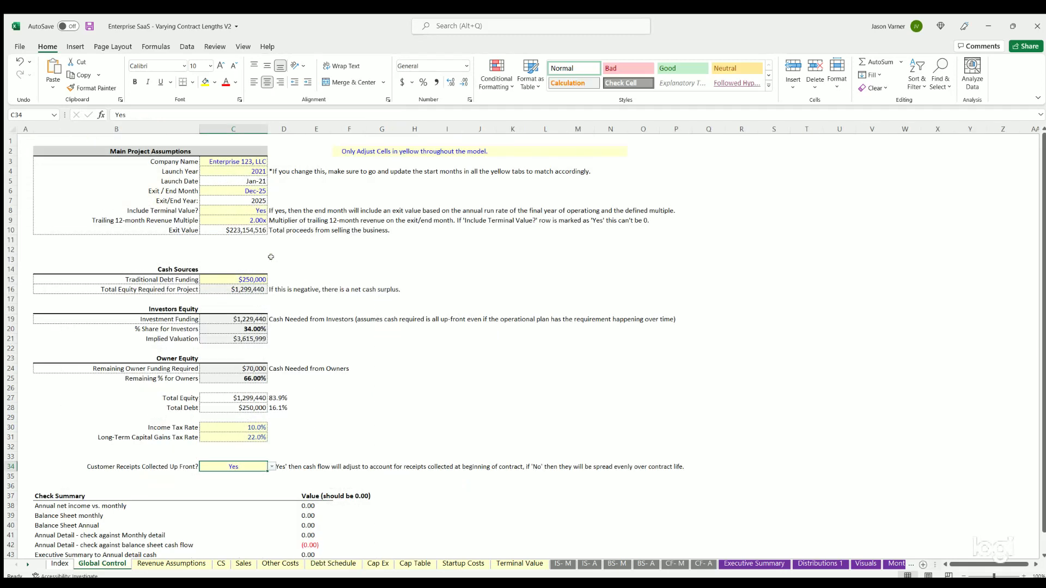
left_click(261, 211)
left_click(271, 211)
left_click(229, 227)
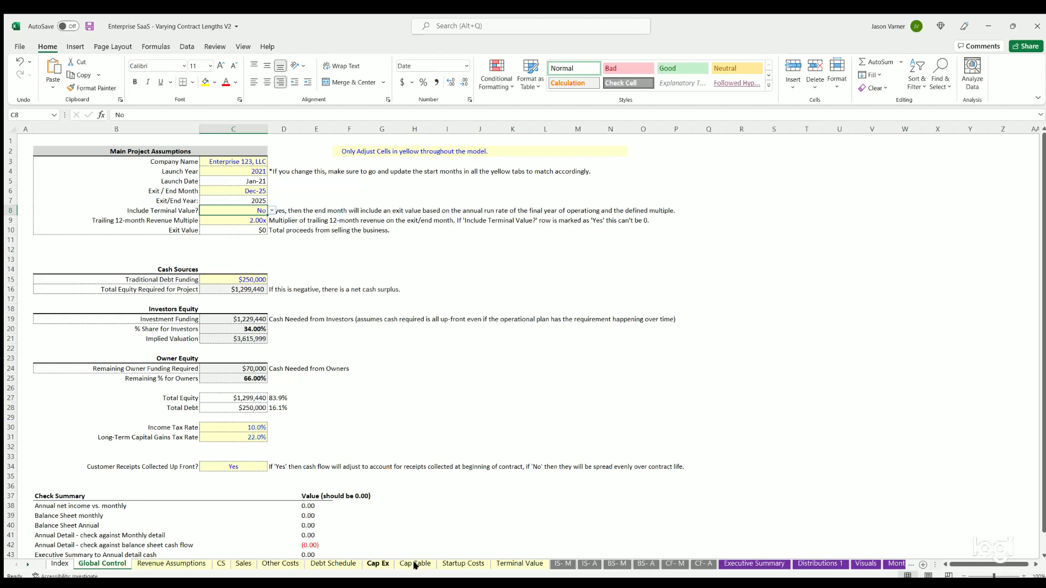
left_click(330, 564)
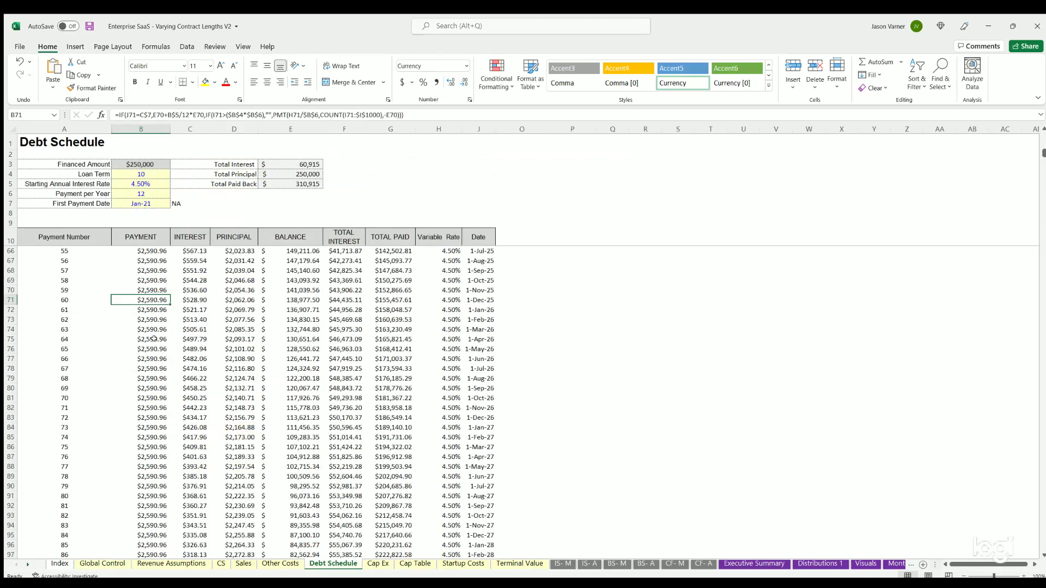
scroll(154, 338, "down", 15)
scroll(151, 455, "up", 20)
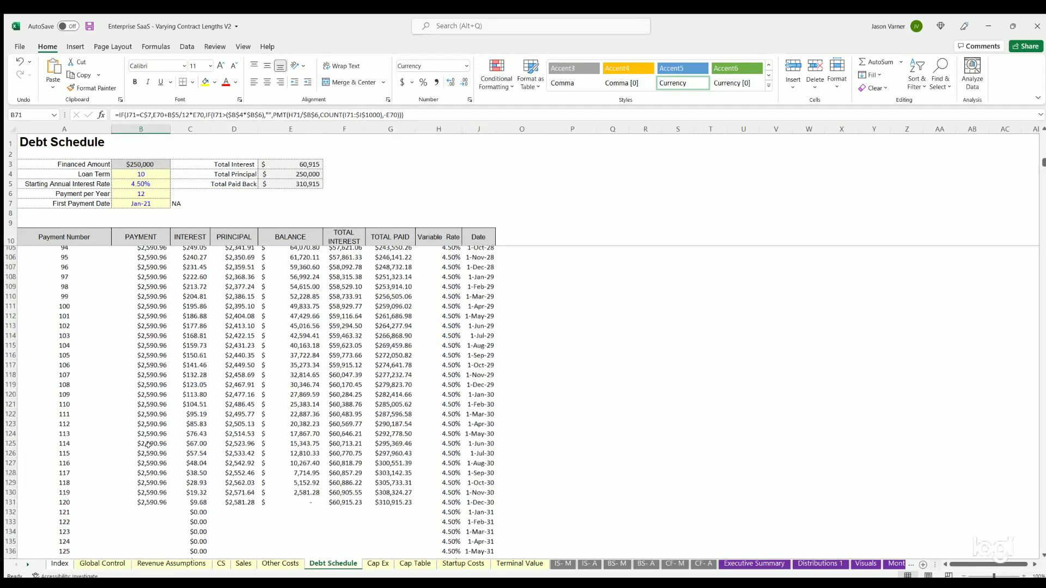
scroll(118, 481, "up", 1)
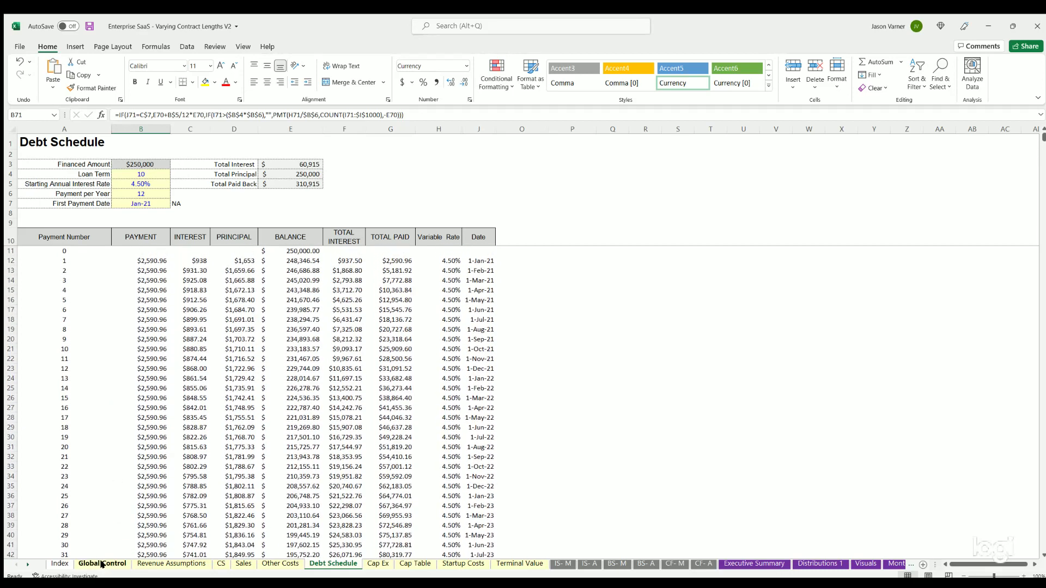
left_click(102, 564)
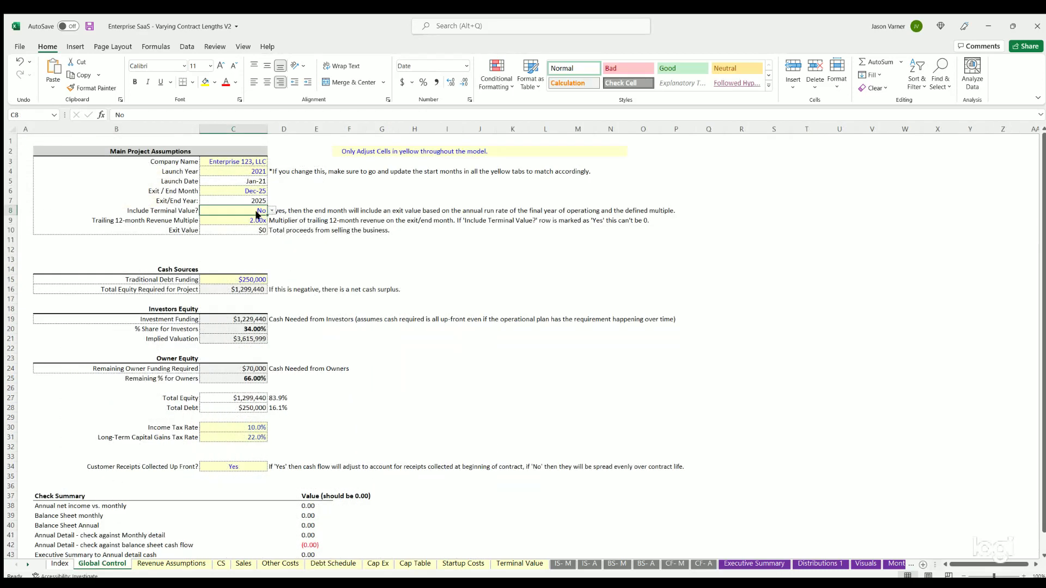
left_click(333, 564)
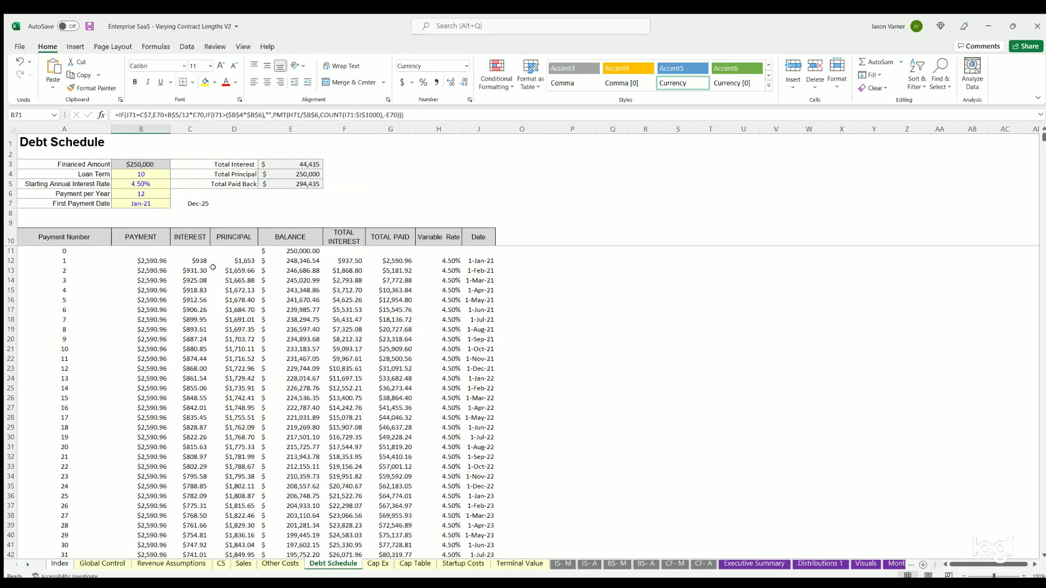
- On Cap Ex, review the Building row: 1,500,000 cost basis, useful life, month and sale note
left_click(378, 565)
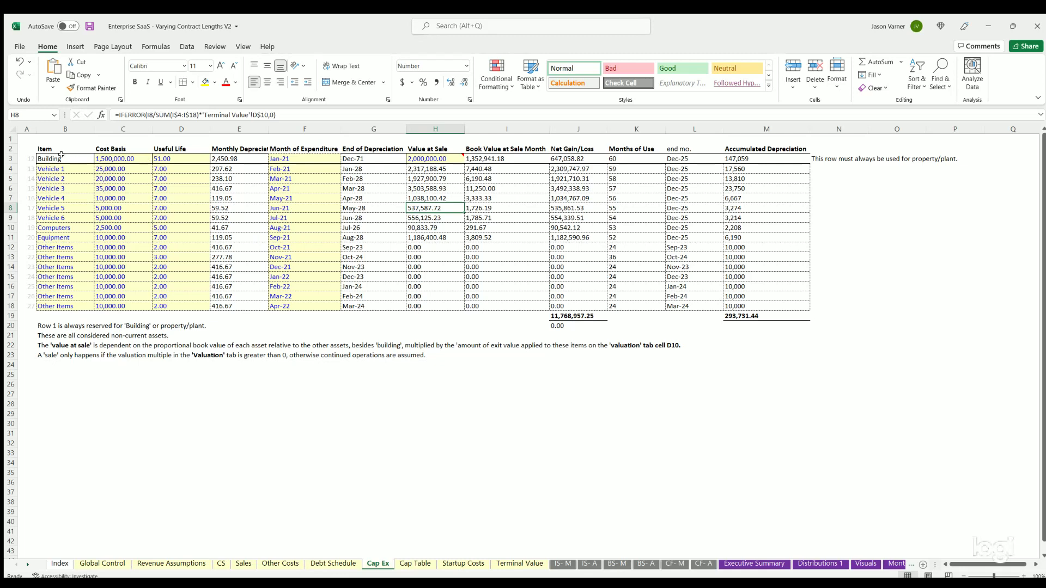
left_click_drag(52, 159, 756, 158)
left_click(118, 158)
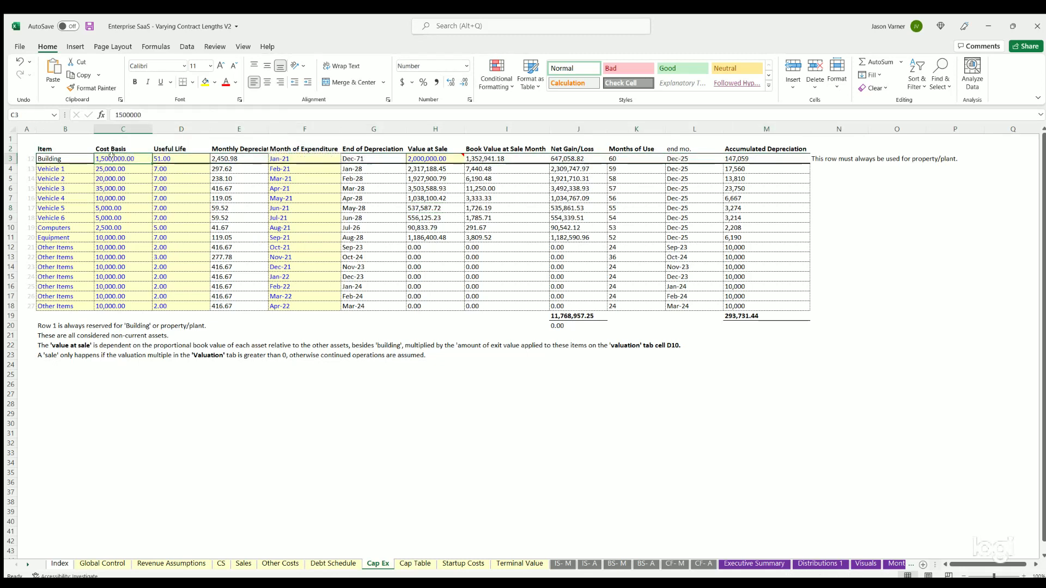
left_click(62, 158)
left_click(109, 158)
left_click(184, 156)
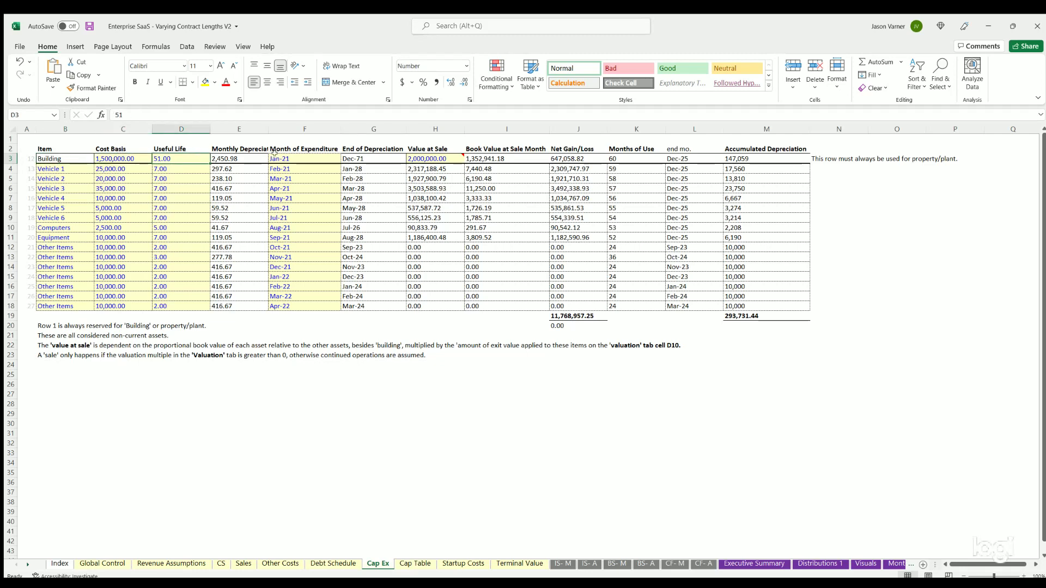
left_click(276, 157)
left_click(430, 156)
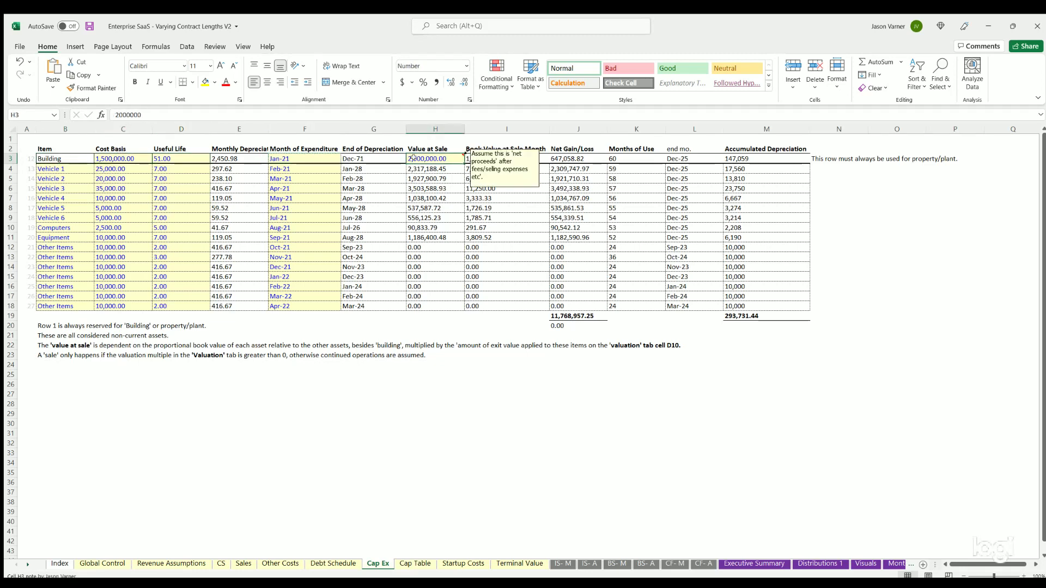
- Select the cost basis, useful life and expenditure month columns for all assets in B4:F18
left_click_drag(52, 168, 307, 307)
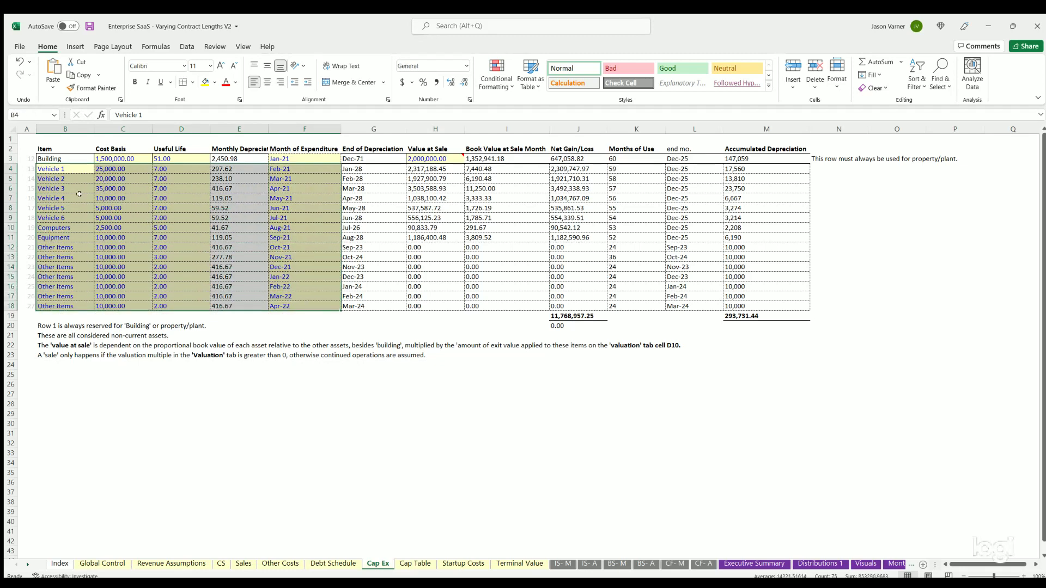
left_click(64, 168)
key("Down")
key("Down")
key("Down")
key("Down")
key("Down")
key("Down")
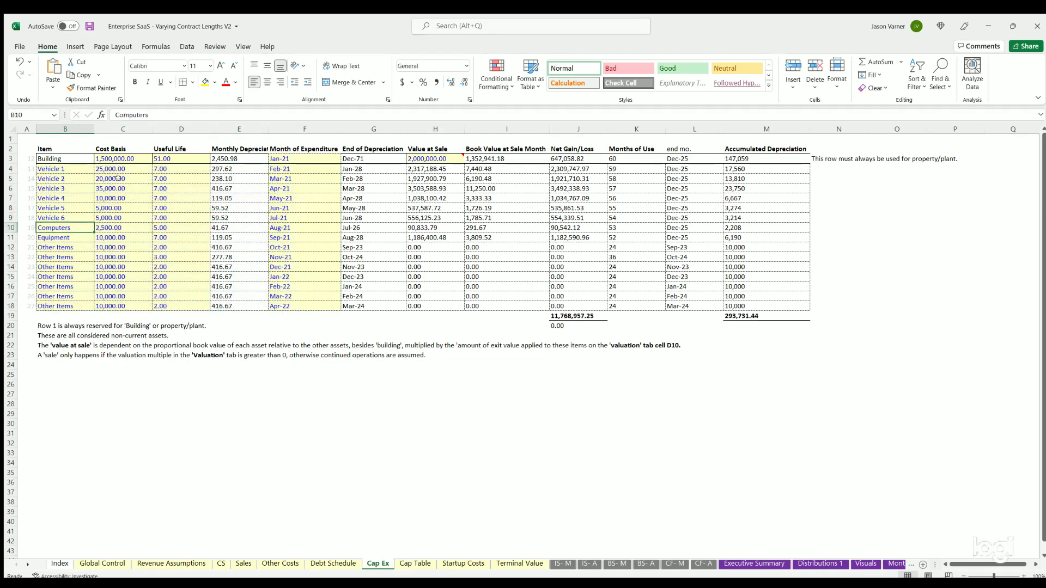
left_click_drag(121, 164, 123, 306)
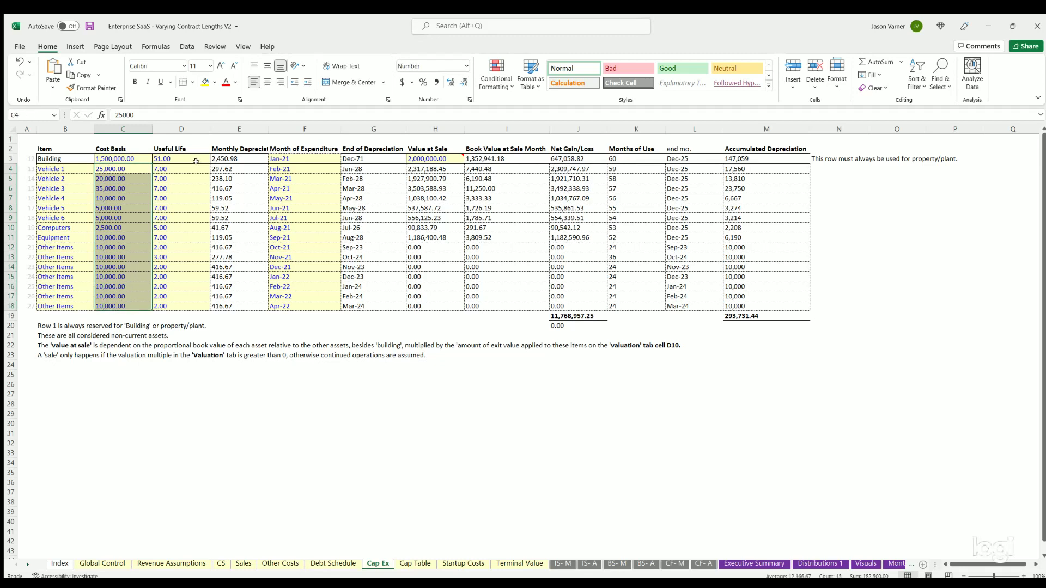
left_click_drag(181, 169, 181, 317)
left_click(299, 169)
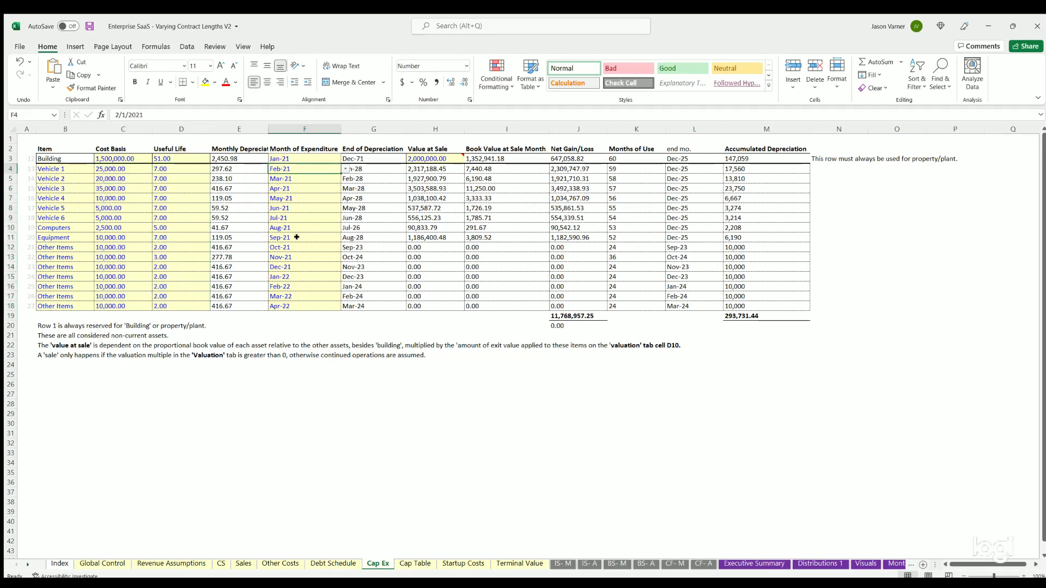
left_click_drag(296, 237, 286, 297)
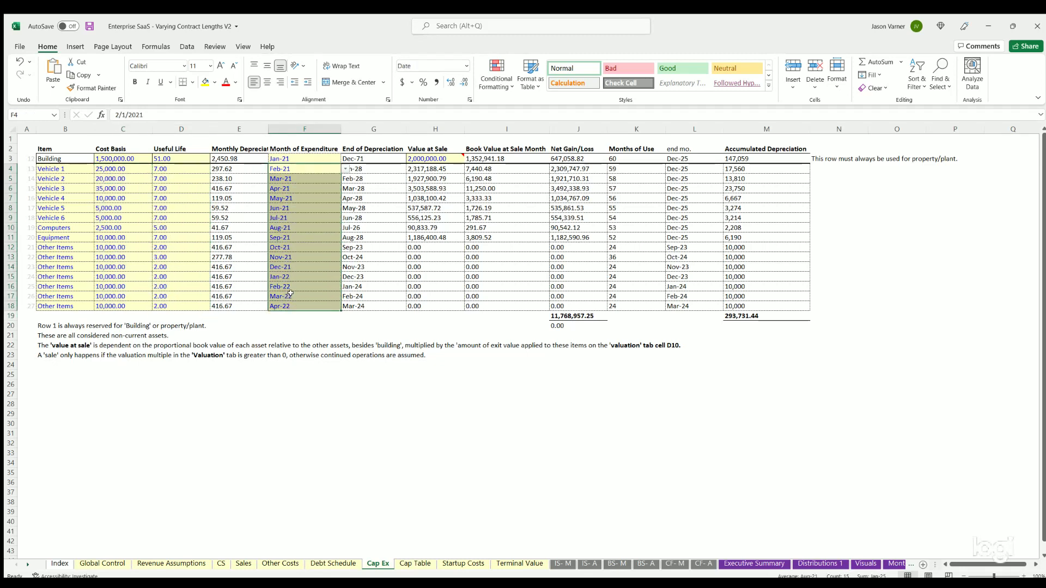
left_click(108, 209)
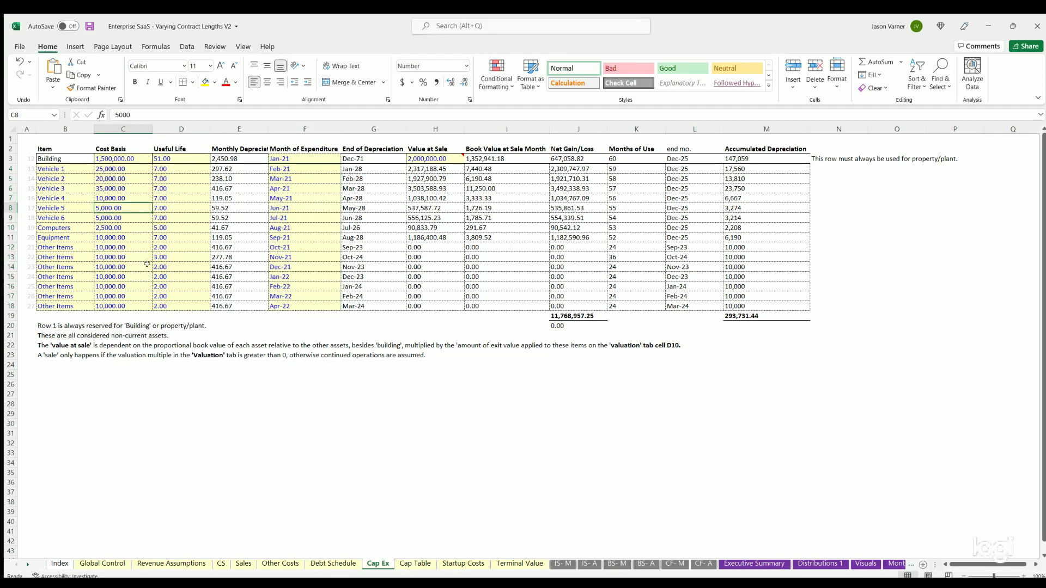
- On Startup Costs, select the items and amounts in B5:C20 and confirm the $850,611 sum
left_click(415, 563)
left_click(462, 563)
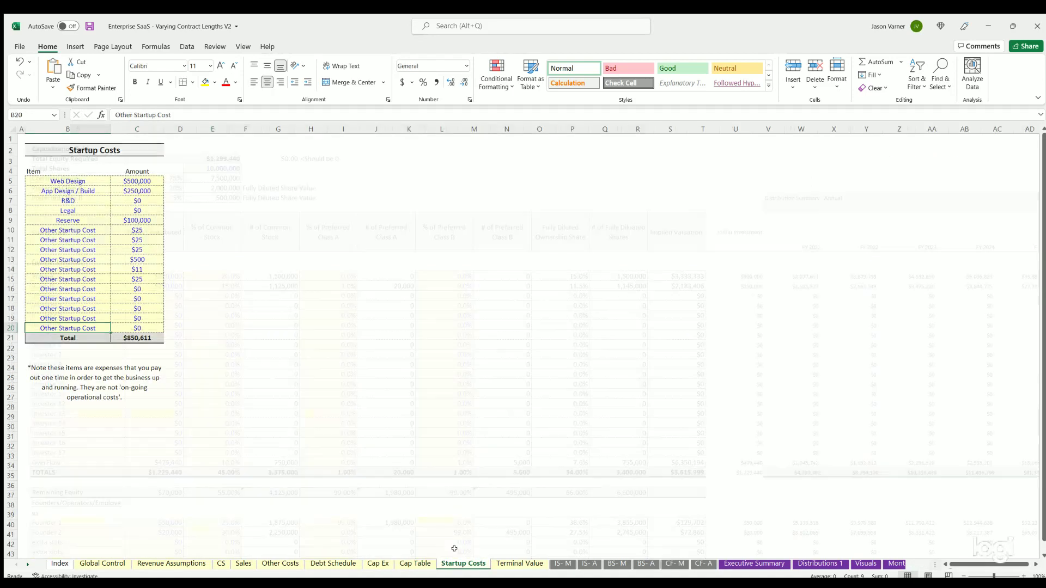
left_click_drag(150, 184, 155, 324)
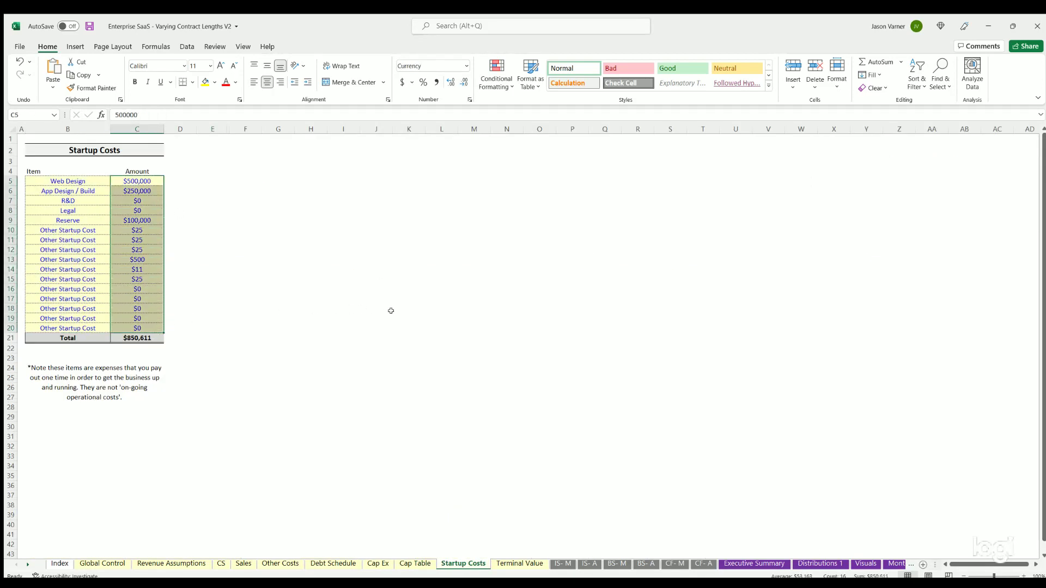
left_click(444, 313)
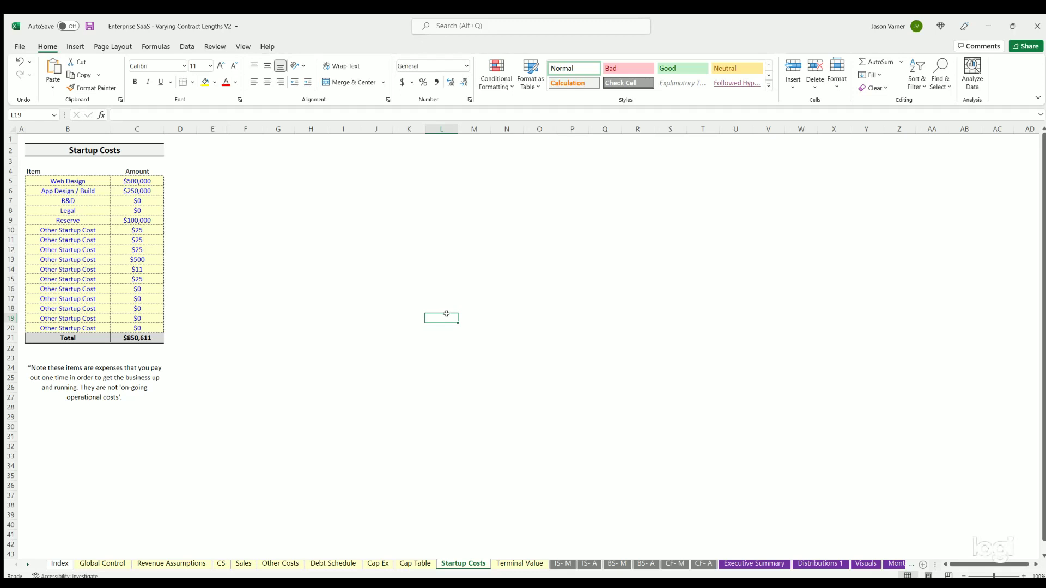
left_click(139, 325)
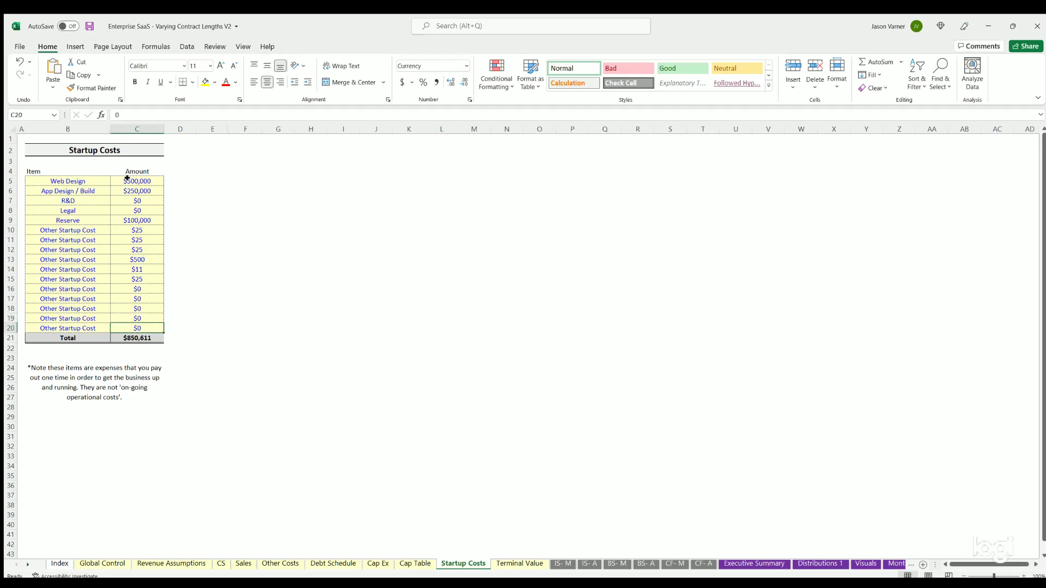
left_click_drag(127, 178, 88, 327)
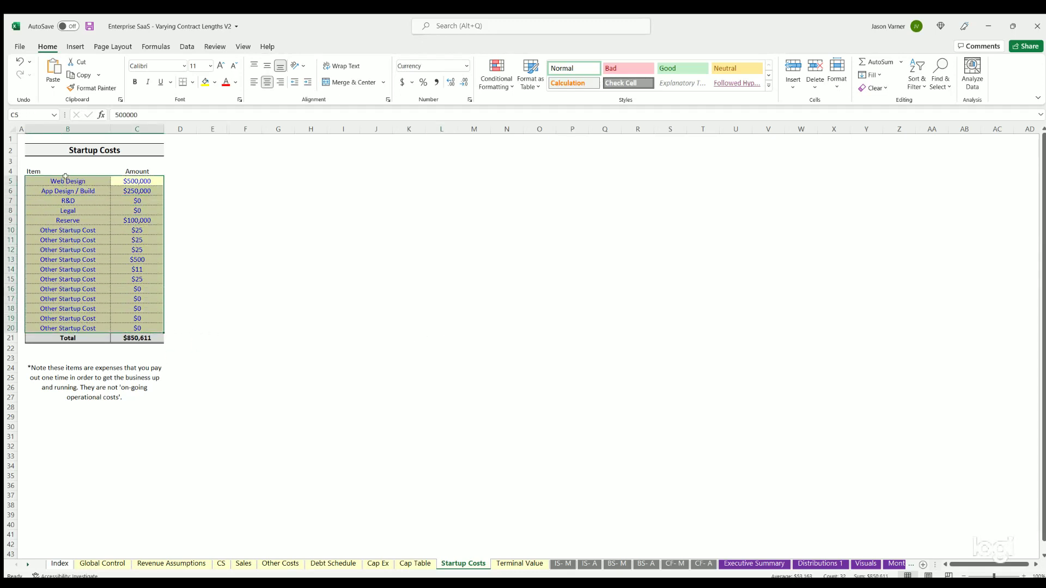
left_click_drag(65, 177, 140, 329)
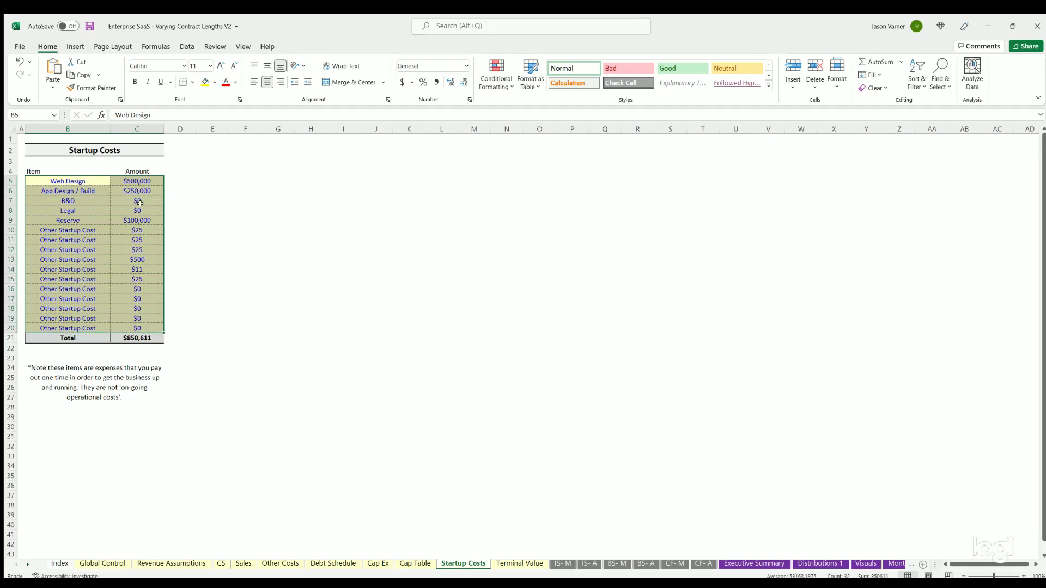
left_click(133, 179)
- On Terminal Value, inspect the valuation at exit and the 95% extraordinary income input
left_click(515, 562)
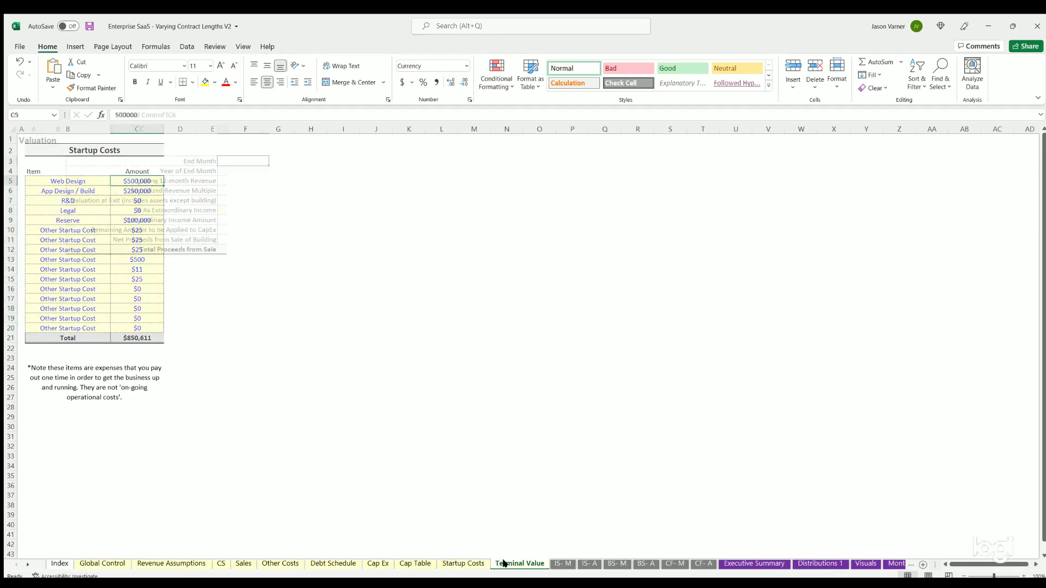
scroll(267, 361, "down", 4)
scroll(261, 283, "up", 4)
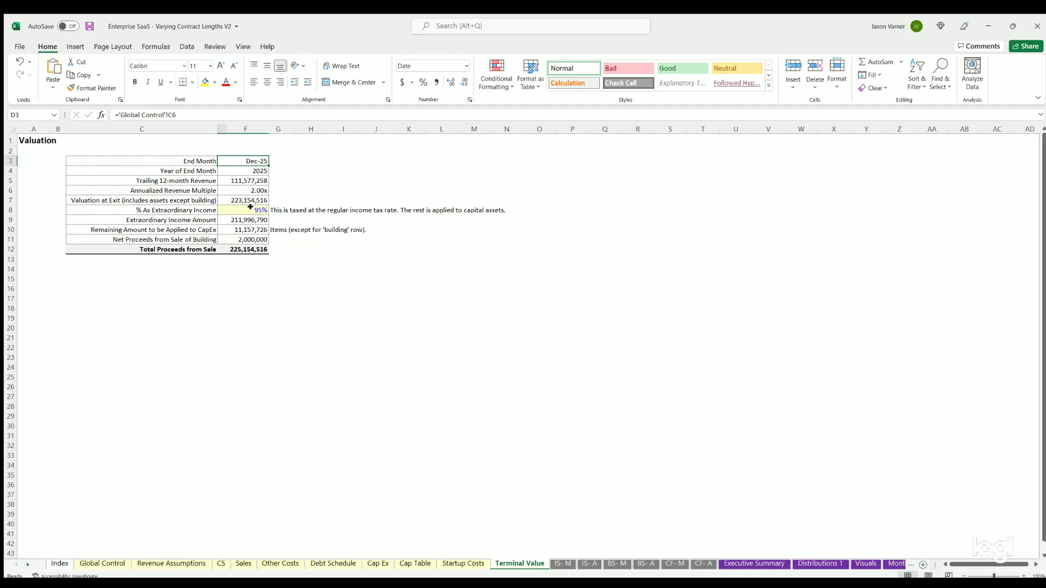
left_click(250, 207)
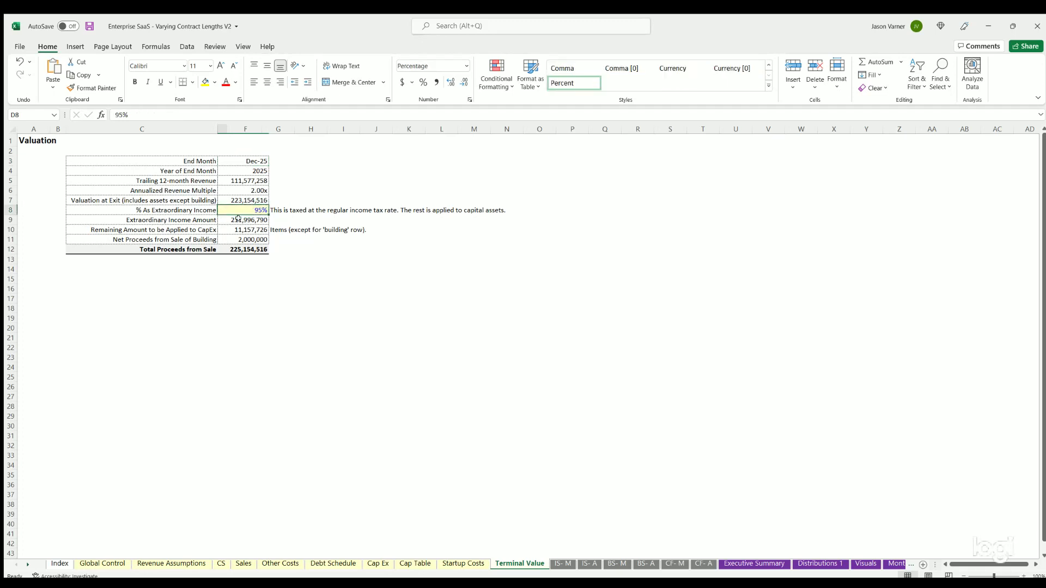
left_click(247, 198)
key("shift+Left")
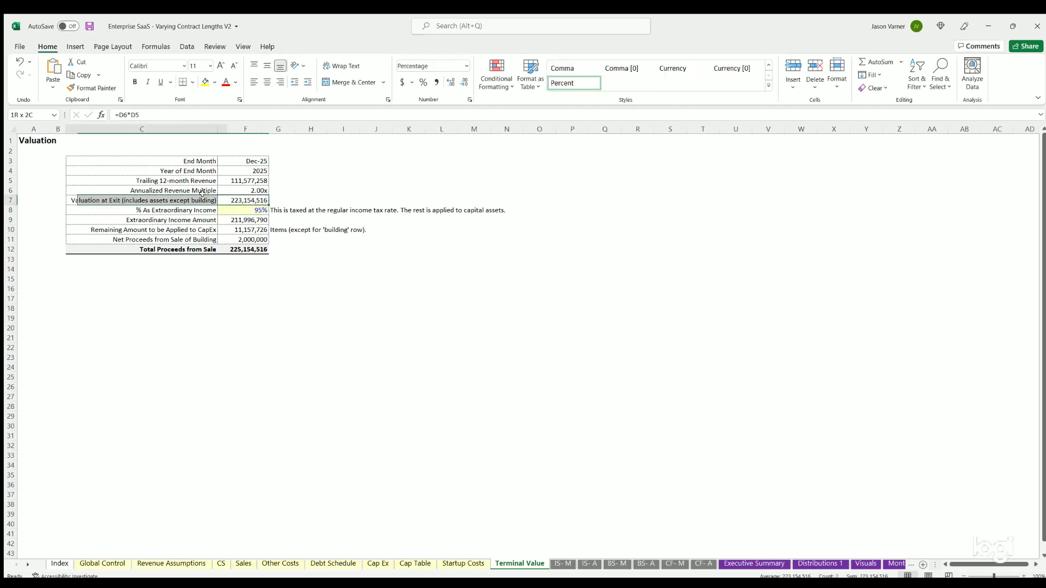
left_click(239, 206)
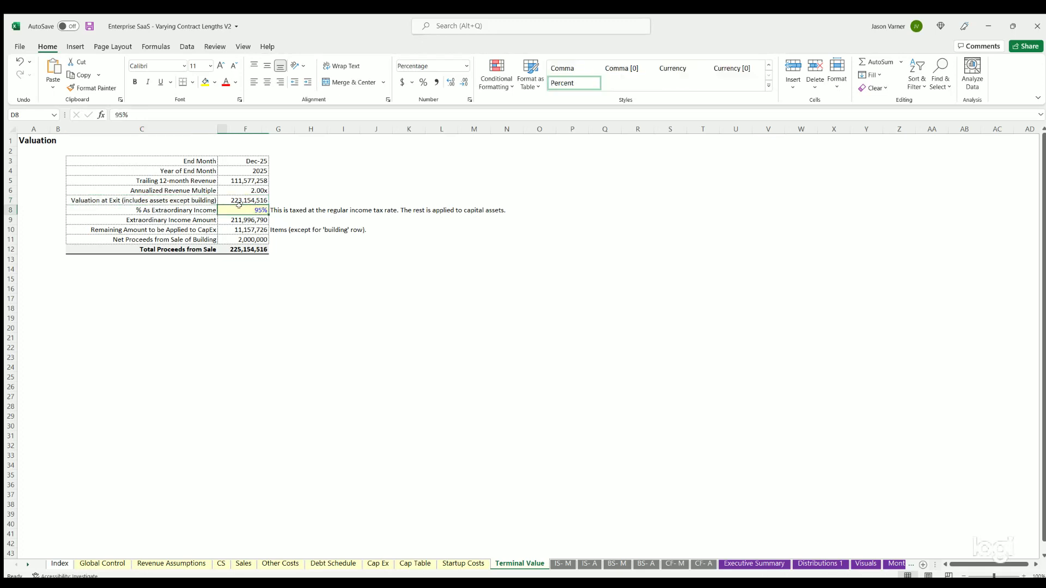
left_click(212, 206)
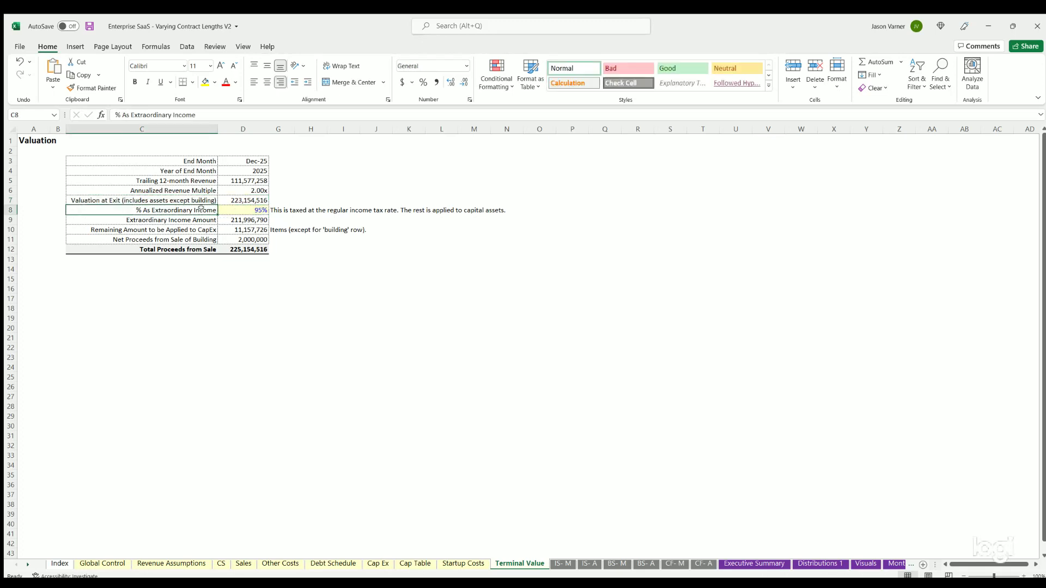
- Review the extraordinary income and CapEx rows and the building sale proceeds formula
mouse_move(201, 226)
left_mouse_down()
mouse_move(251, 228)
mouse_move(216, 217)
mouse_move(245, 229)
mouse_move(215, 226)
left_mouse_up()
left_click(251, 199)
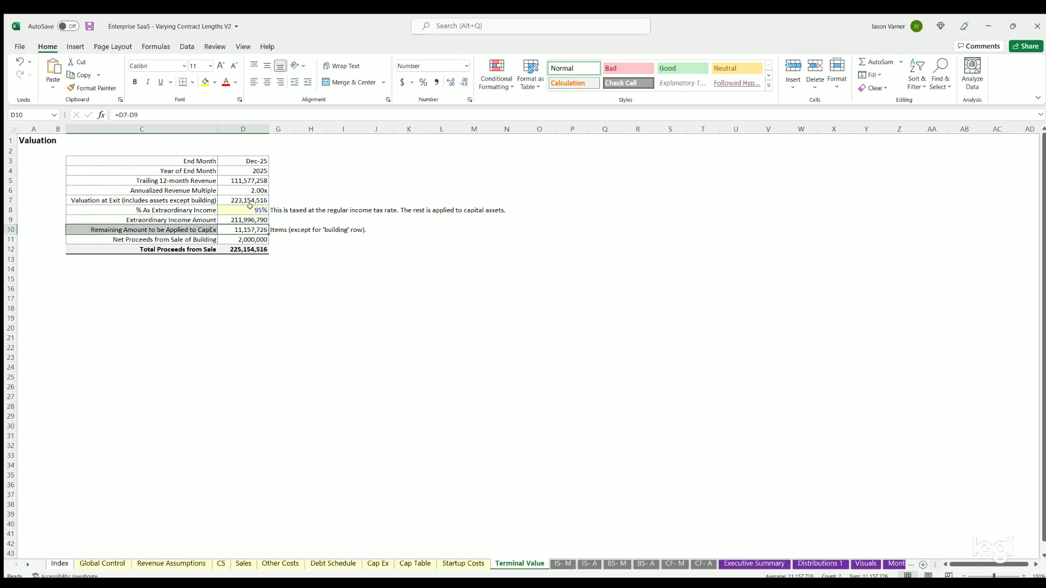
left_click(250, 208)
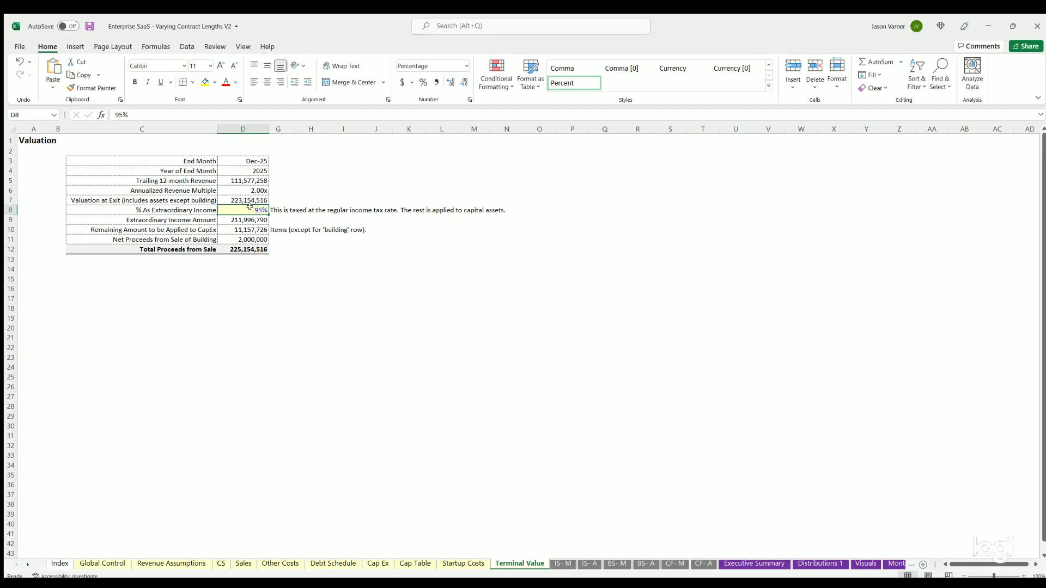
left_click(246, 236)
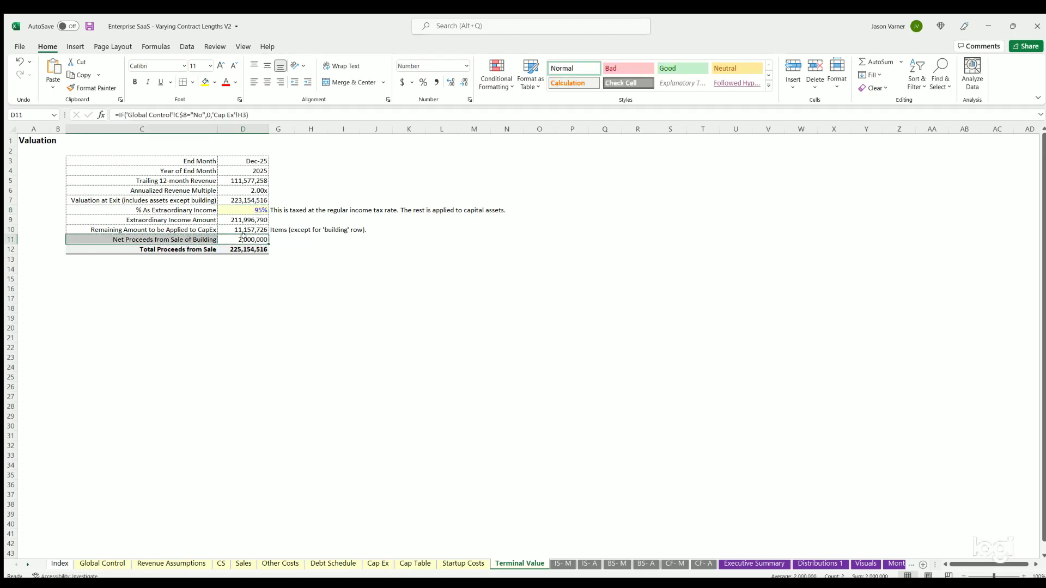
key("Left")
key("Right")
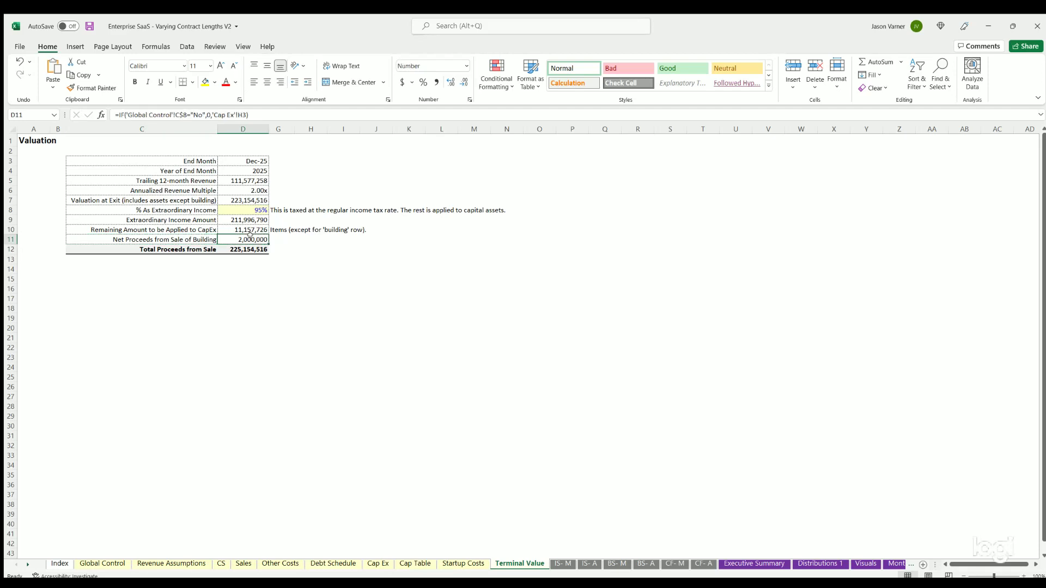
- Set Include Terminal Value to No and check the Terminal Value figures D3:D11
left_click(103, 564)
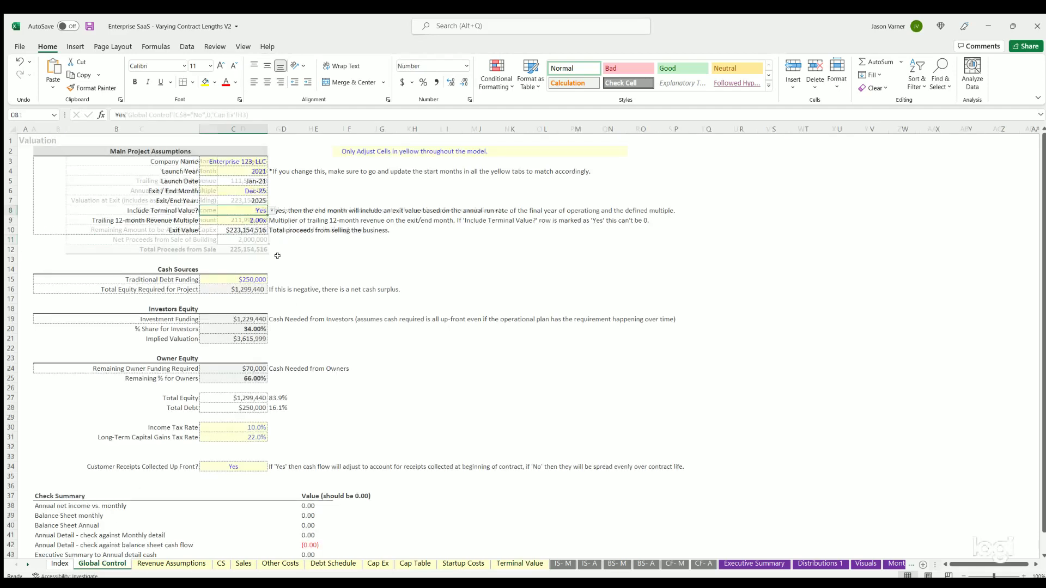
key("alt+Down")
left_click(245, 228)
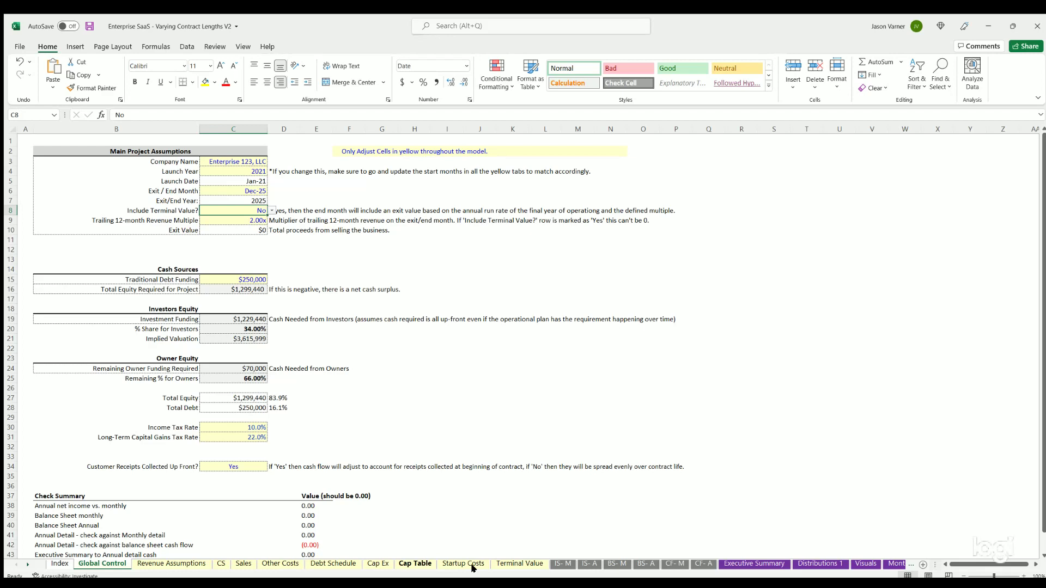
left_click(517, 564)
left_click_drag(256, 157, 245, 241)
- Set Include Terminal Value back to Yes, then go to the IS- M income statement
left_click(102, 564)
left_click(271, 211)
left_click(248, 217)
left_click(561, 565)
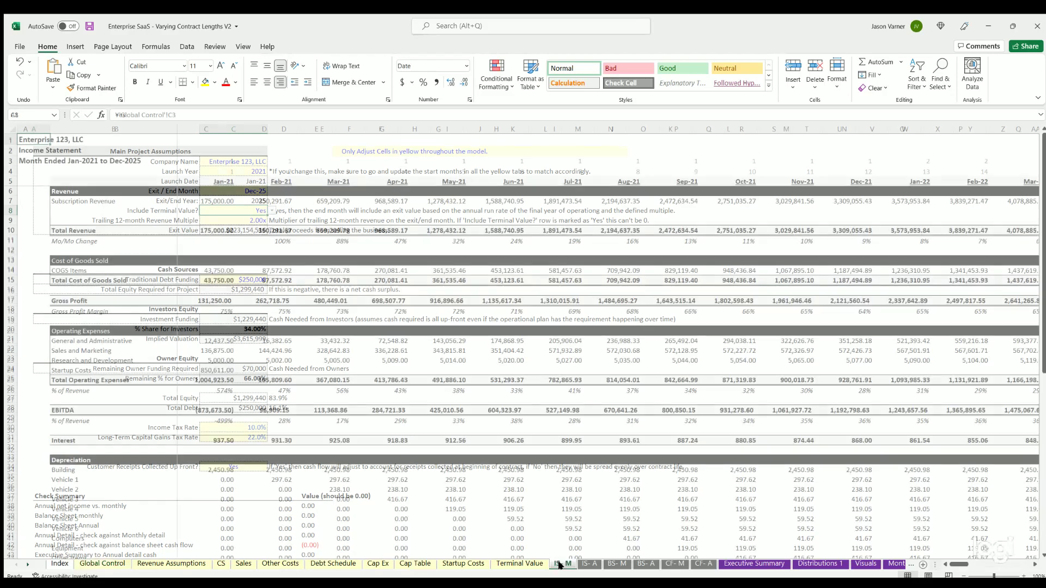
- Inspect January–March subscription revenue, COGS, gross profit and operating expenses on IS- M
scroll(281, 409, "down", 9)
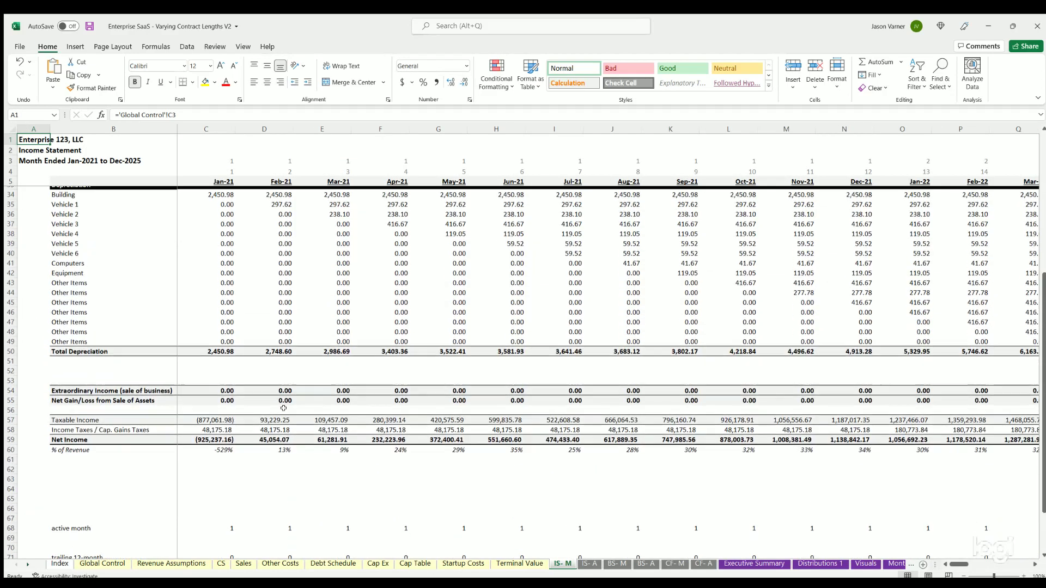
scroll(145, 231, "up", 9)
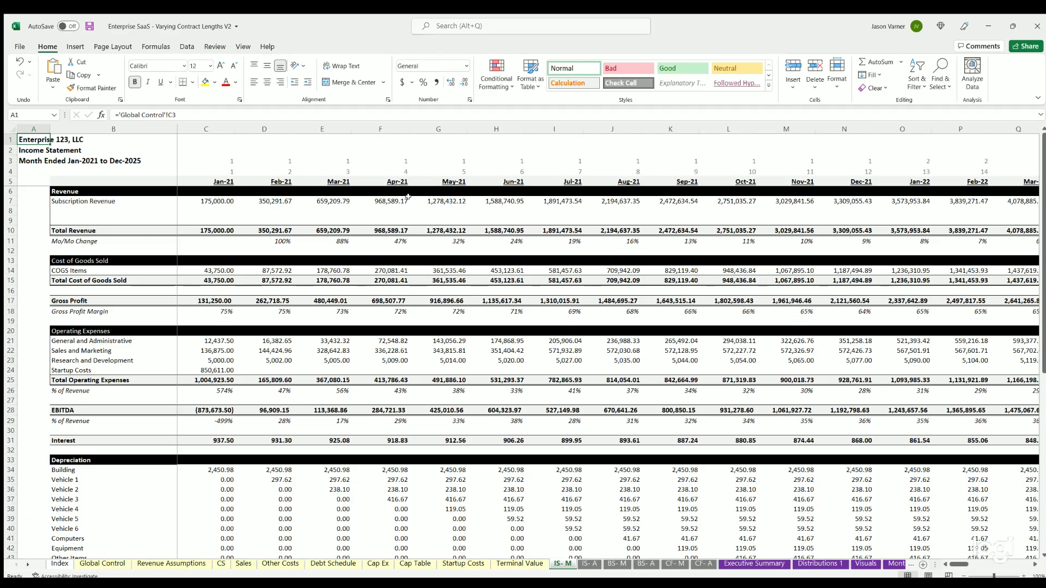
left_click(211, 200)
left_click(267, 201)
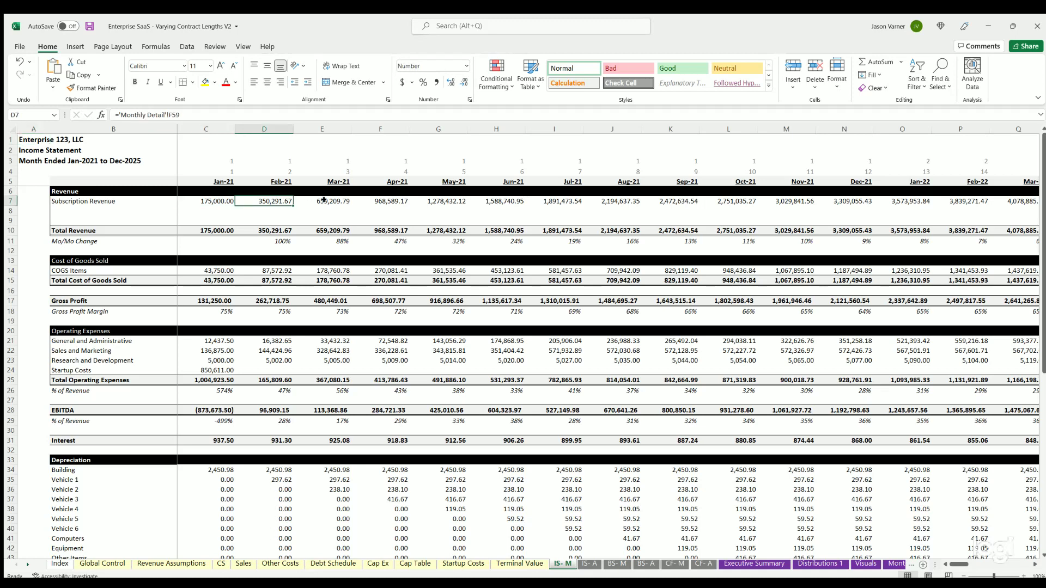
left_click(324, 200)
left_click_drag(211, 200, 496, 197)
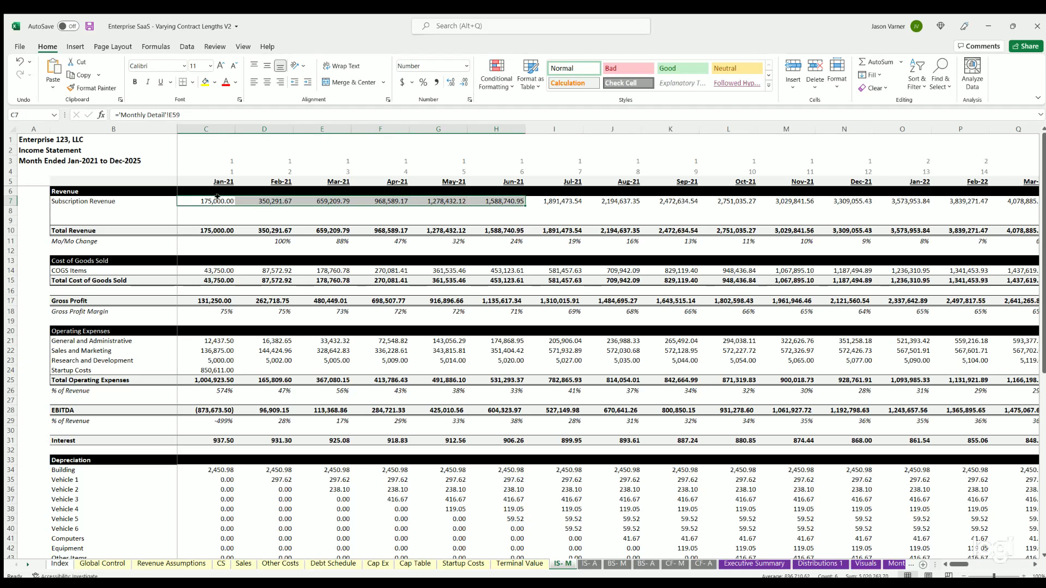
left_click(217, 197)
left_click_drag(214, 267, 315, 270)
left_click_drag(210, 298, 316, 301)
left_click_drag(212, 339, 373, 370)
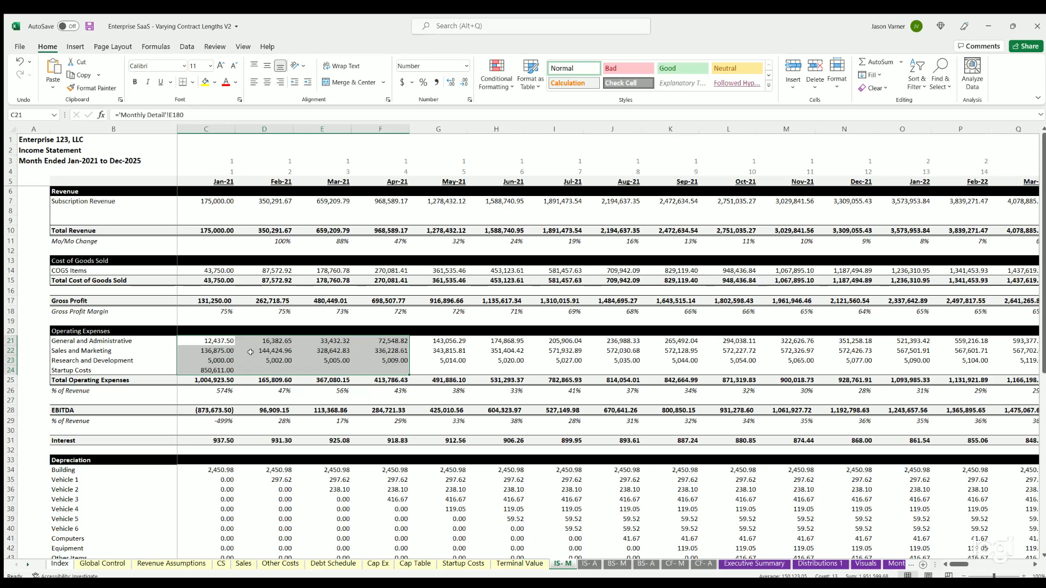
left_click(218, 362)
- Check Total Operating Expenses, EBITDA and Interest across the early months
scroll(218, 360, "down", 4)
left_click(207, 268)
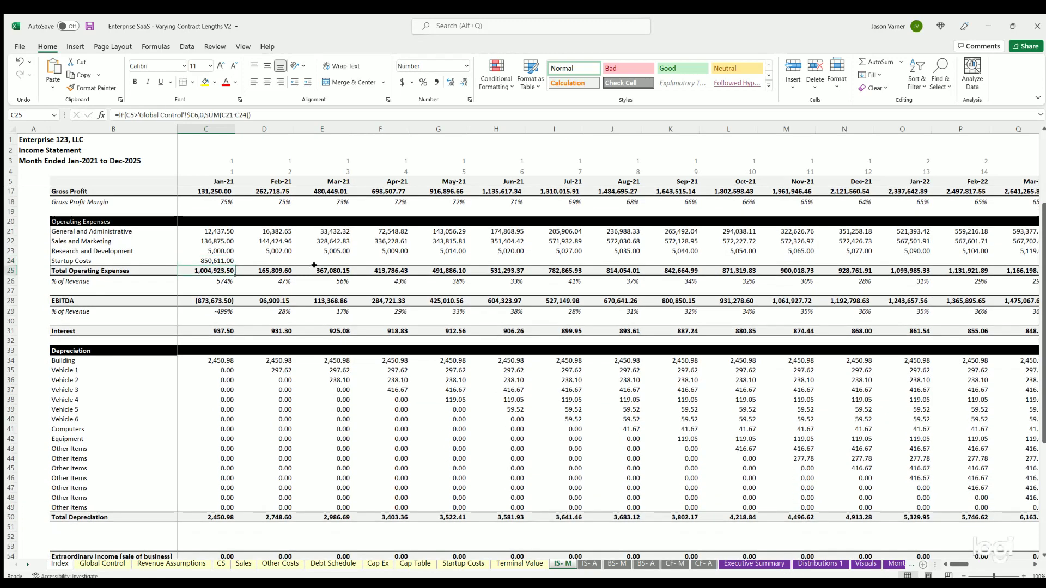
key("shift+Right")
key("shift+Right")
left_click_drag(200, 300, 381, 301)
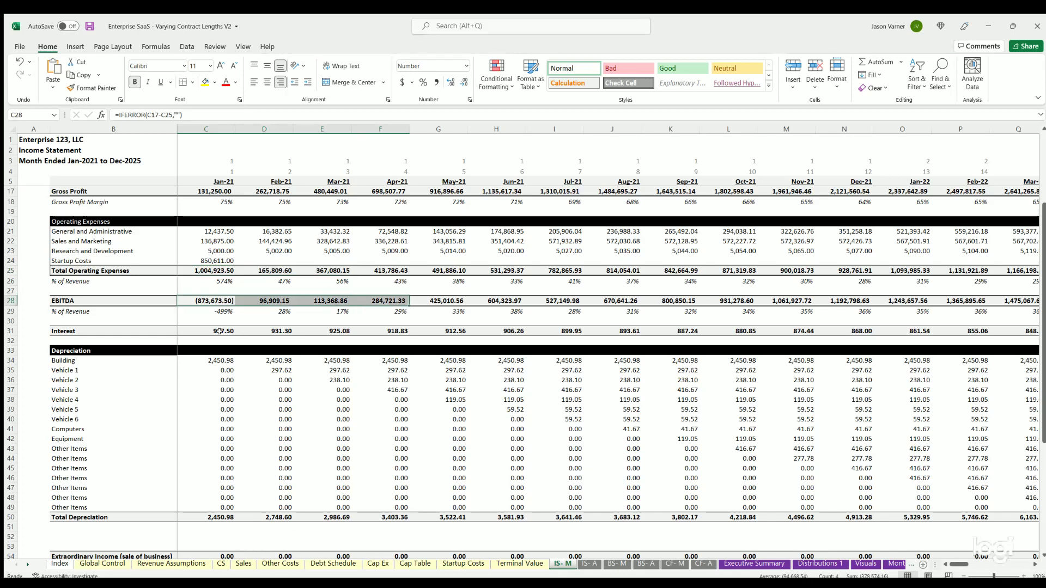
left_click_drag(218, 330, 268, 325)
left_click_drag(217, 360, 627, 450)
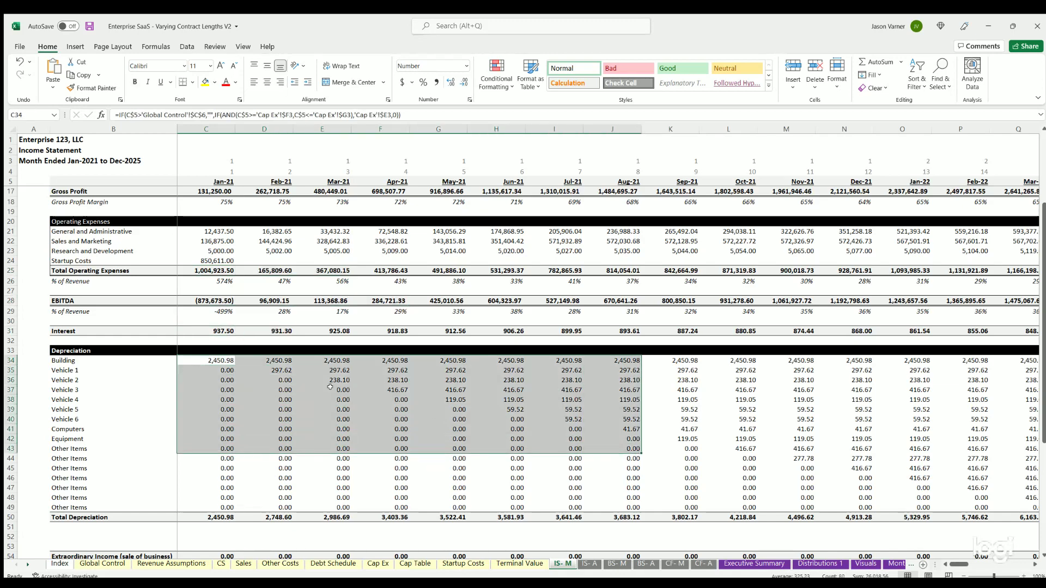
- Inspect January extraordinary income, asset-sale gain, taxable income, income taxes and net income
scroll(305, 380, "down", 4)
scroll(305, 380, "down", 4)
left_click(220, 338)
left_click(220, 348)
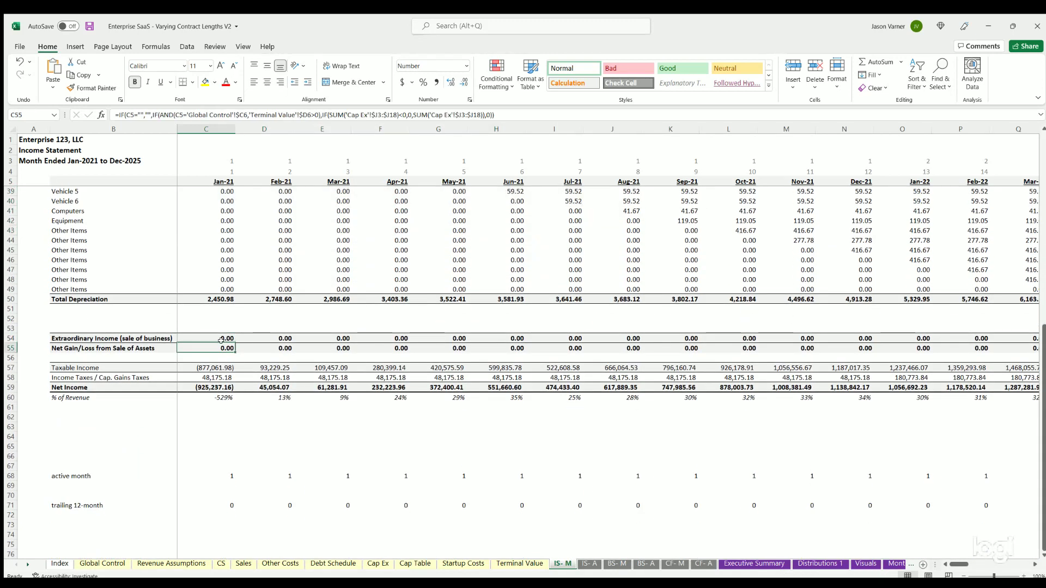
key("Up")
left_click(214, 368)
left_click(213, 377)
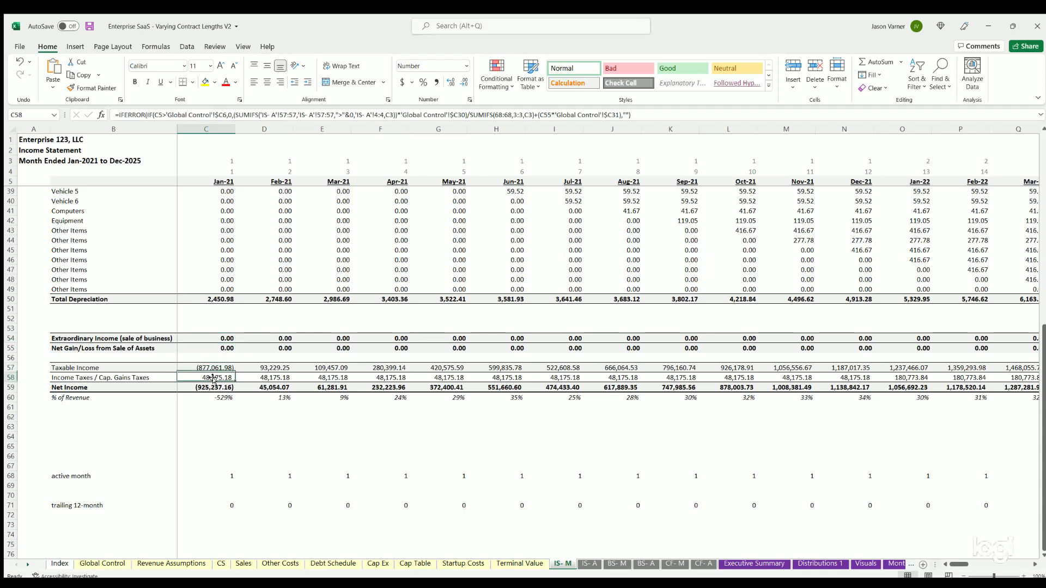
left_click(212, 384)
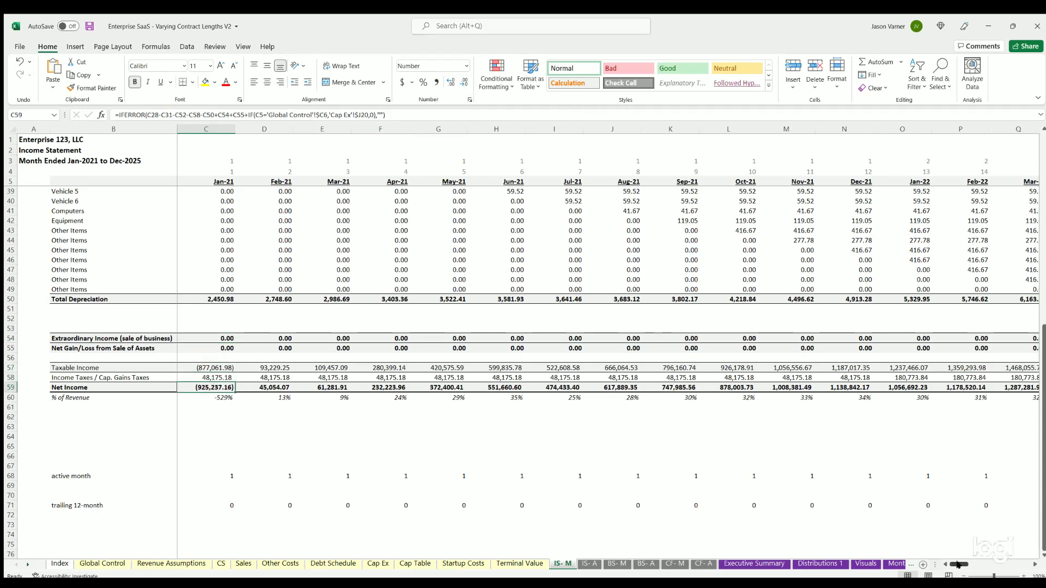
- Check the Dec-25 asset sale gain formula against the Global Control assumptions
left_click_drag(959, 565, 1020, 564)
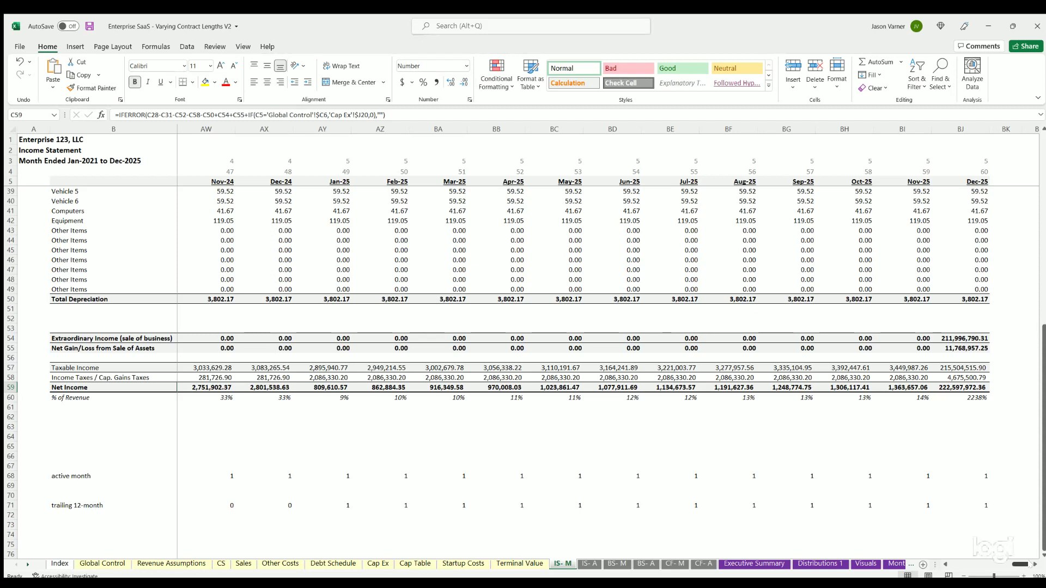
left_click_drag(971, 339, 971, 349)
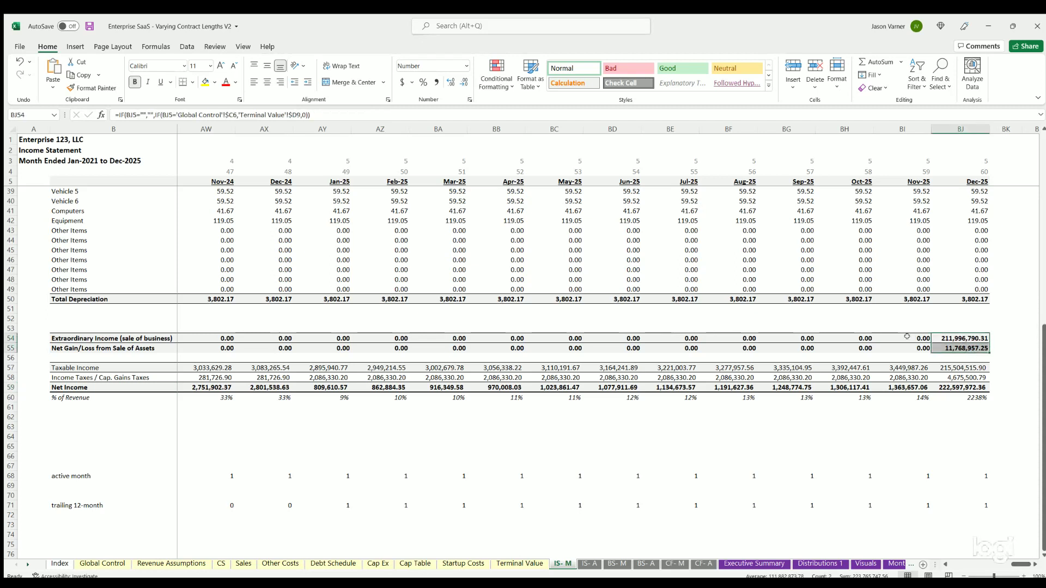
left_click(953, 347)
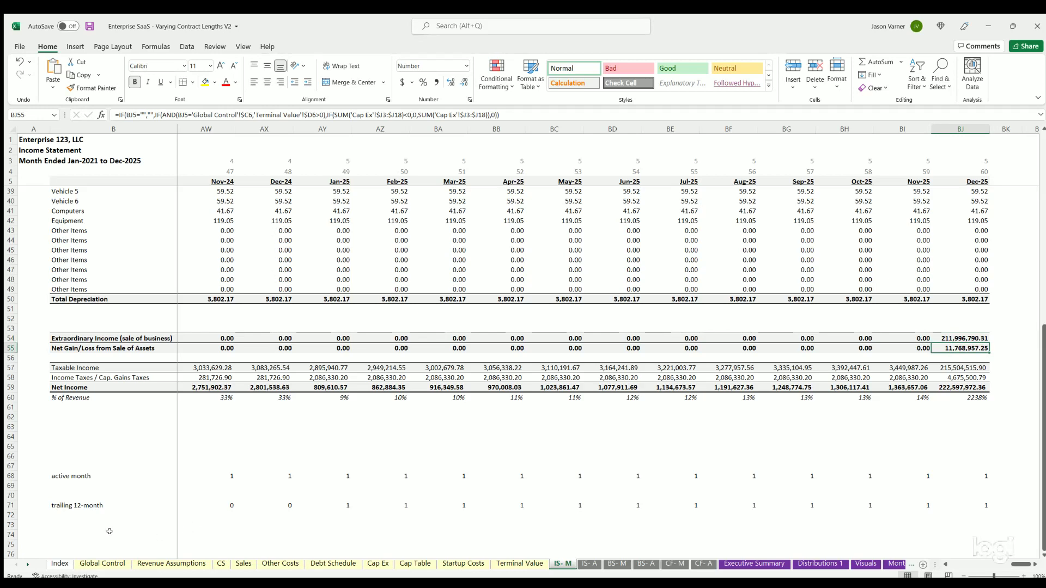
left_click(90, 563)
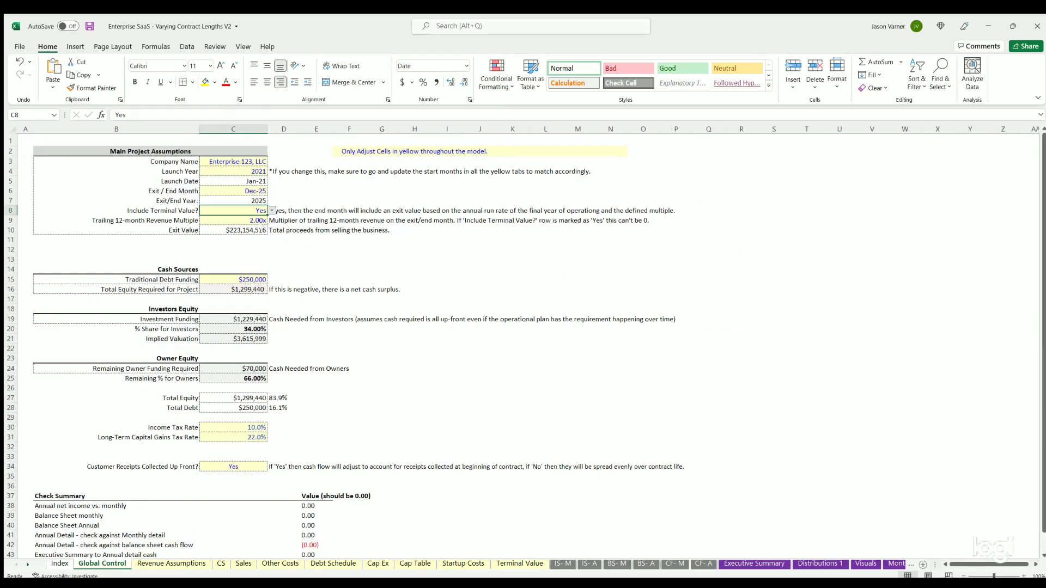
left_click(562, 563)
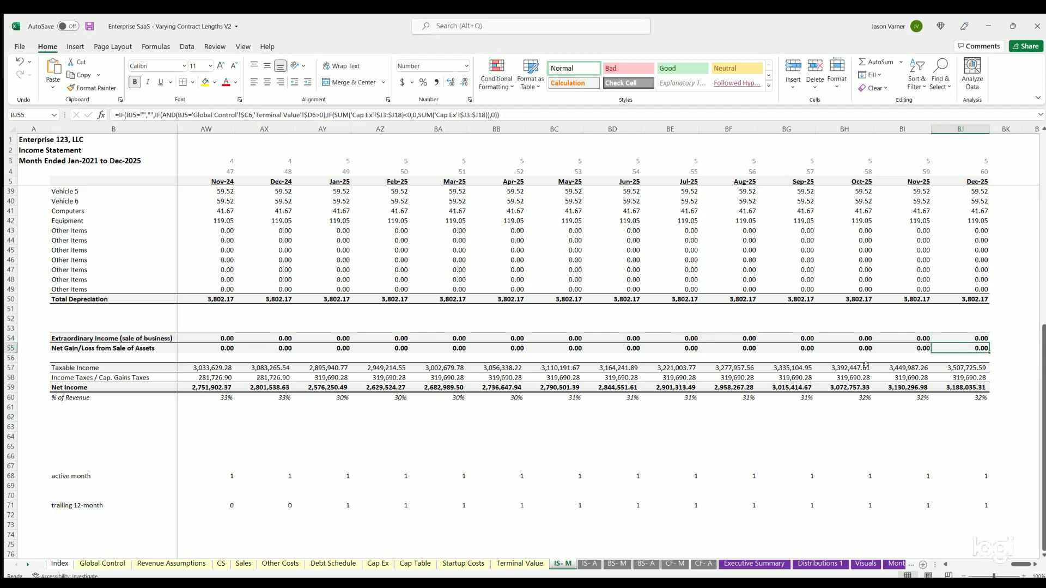
- Set Include Terminal Value to Yes and recheck Dec-25 on the monthly income statement
left_click(93, 563)
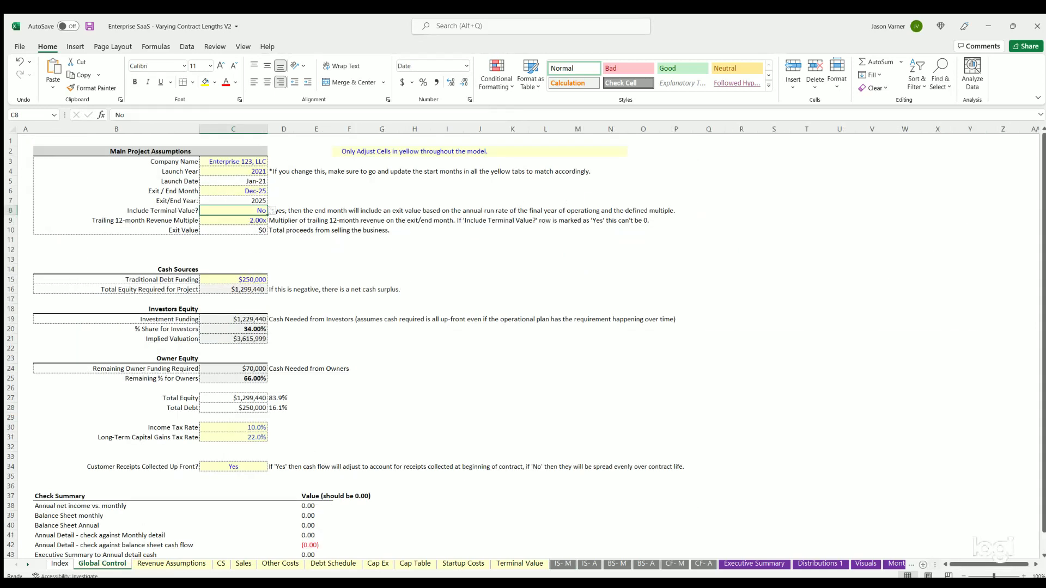
left_click(273, 211)
left_click(254, 219)
left_click(563, 563)
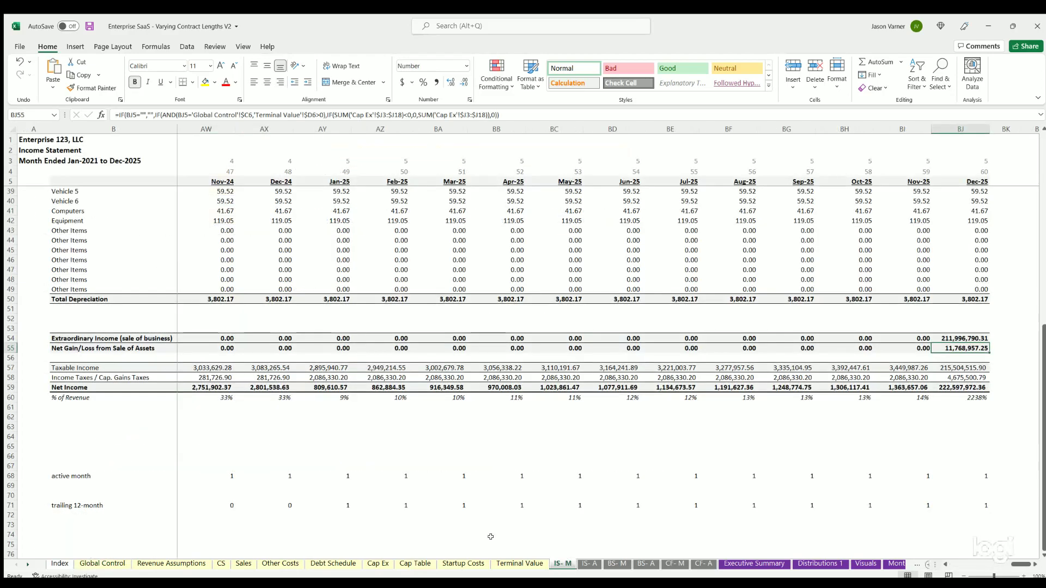
scroll(282, 458, "up", 11)
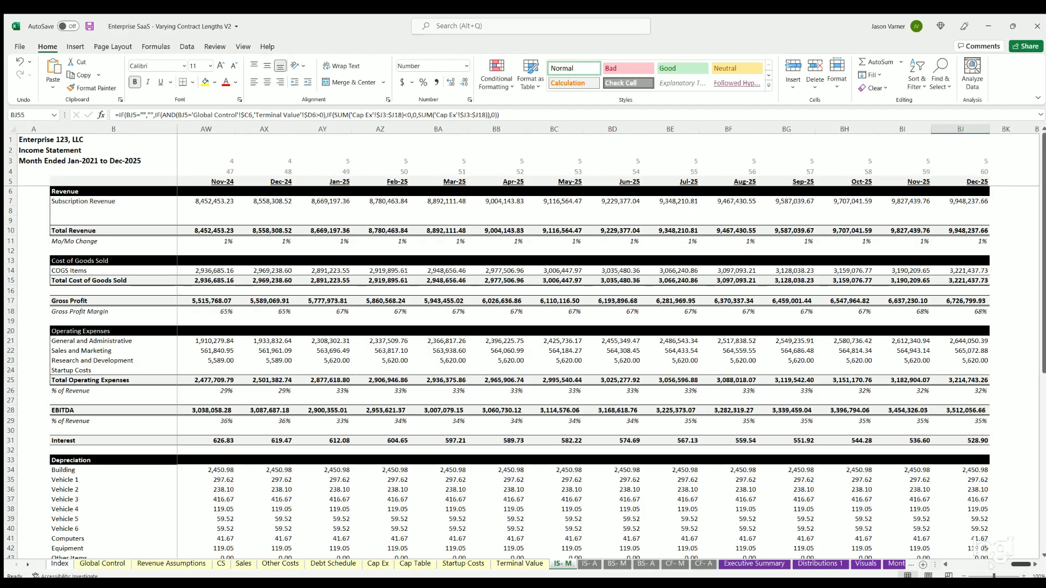
left_click_drag(1018, 565, 958, 564)
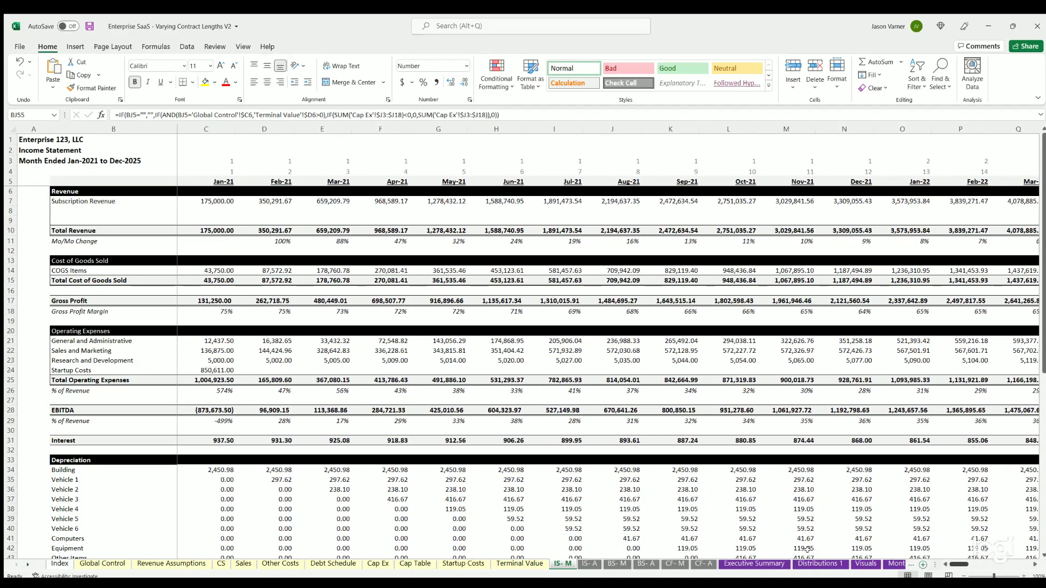
- Review the annual income statement, showing FY 2025 total revenue of 111,577,258.06
left_click(588, 564)
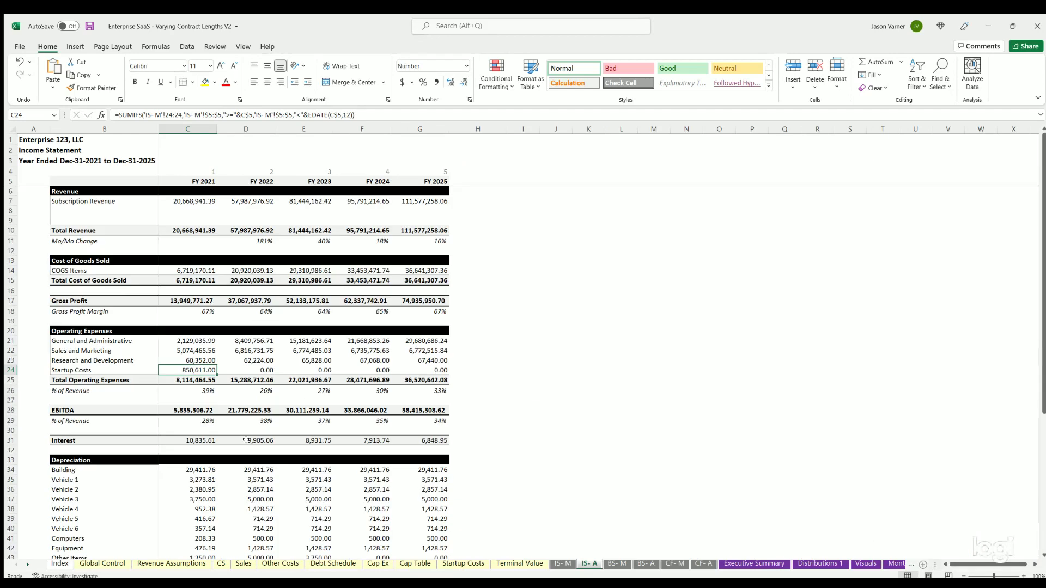
scroll(246, 438, "down", 20)
scroll(244, 437, "up", 14)
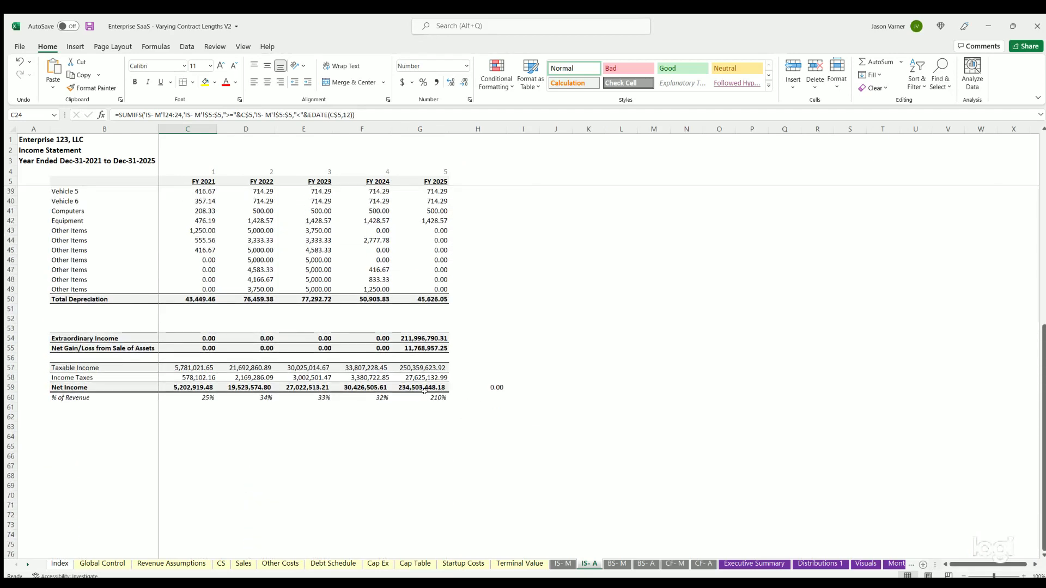
scroll(240, 387, "up", 11)
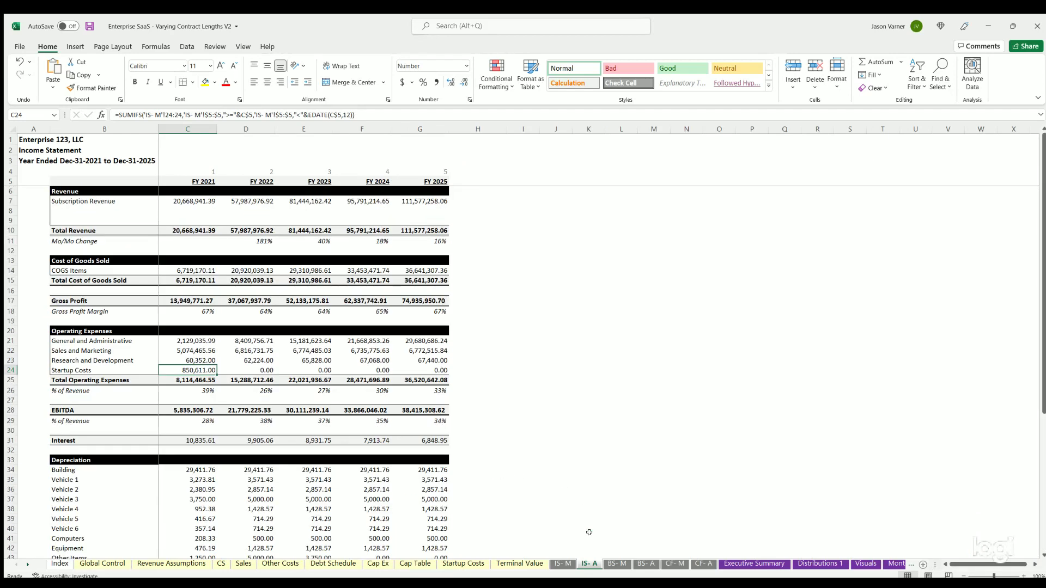
- On the monthly balance sheet, inspect the Jan-21 cash formula
left_click(617, 563)
scroll(451, 484, "down", 10)
scroll(451, 485, "up", 20)
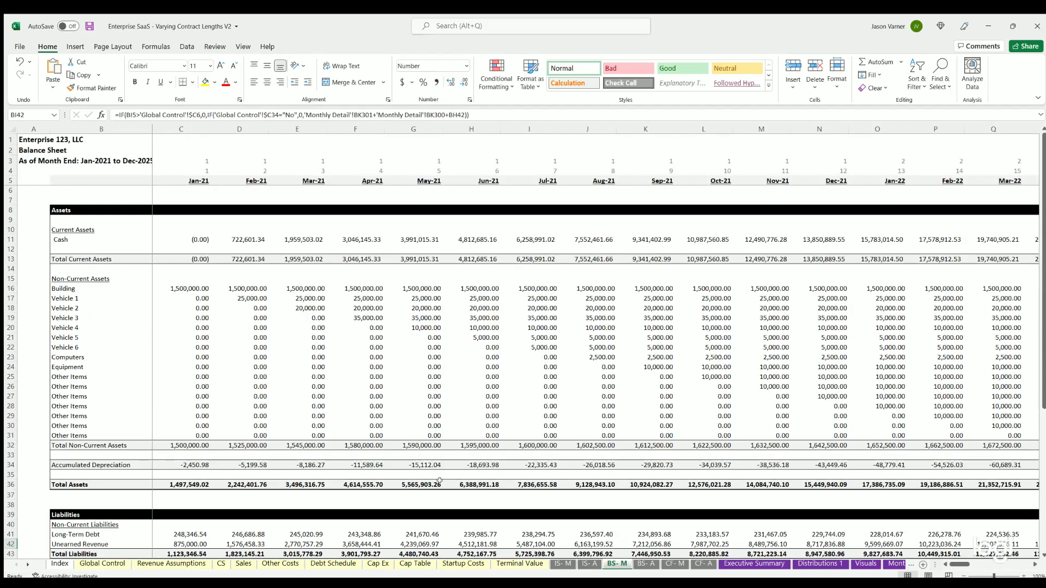
left_click(191, 238)
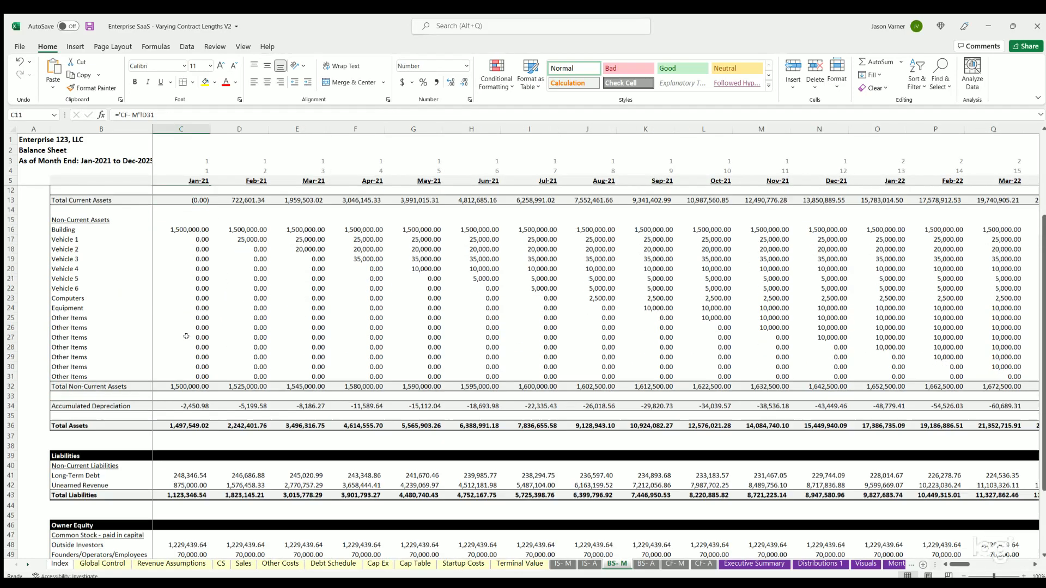
scroll(92, 329, "down", 7)
- Inspect Jan-21 to May-21 Unearned Revenue and compare it with Jan-21 subscription revenue on IS- M
left_click_drag(91, 325, 424, 328)
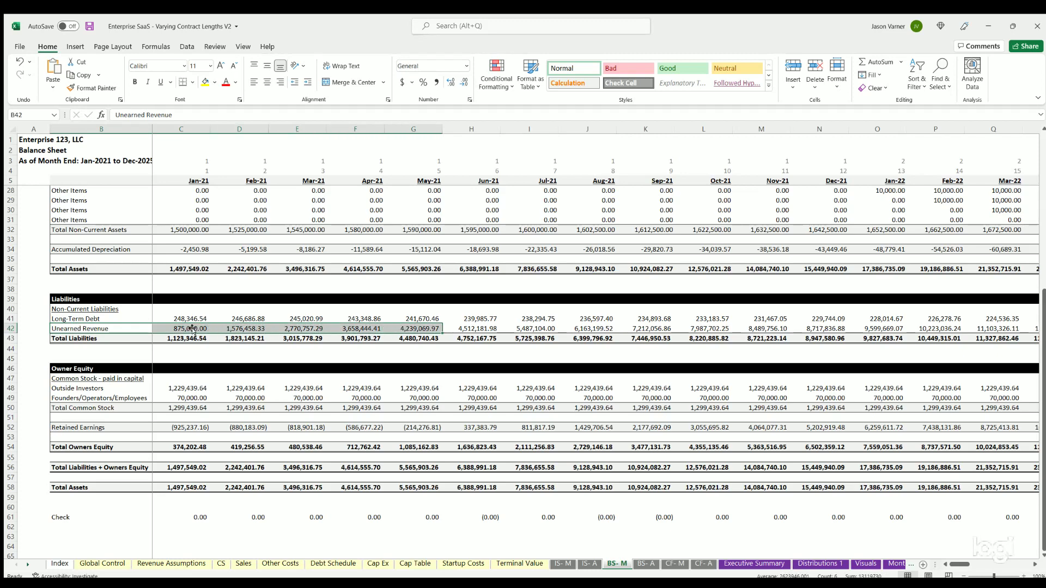
left_click(194, 329)
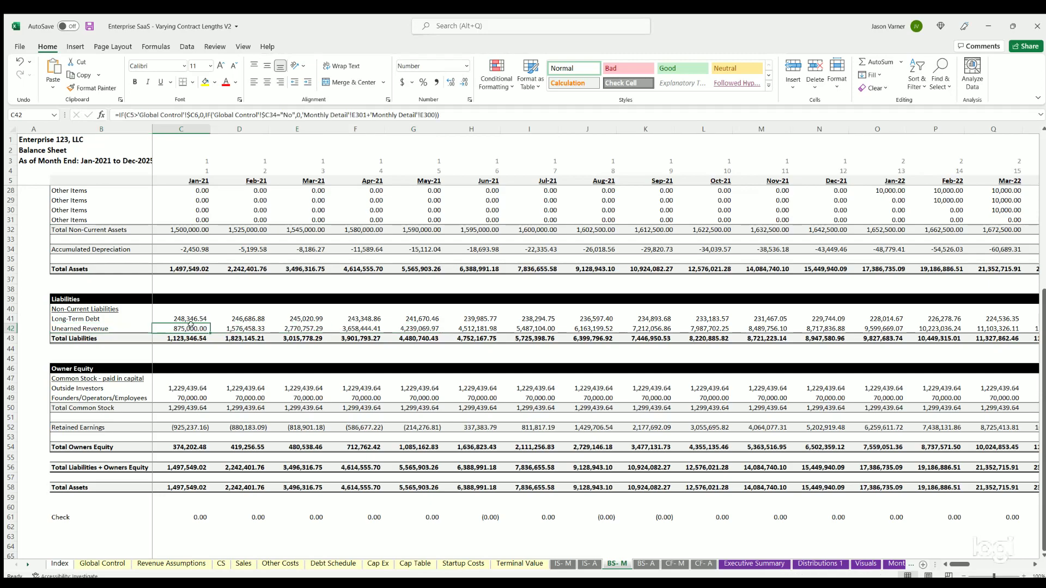
left_click(242, 325)
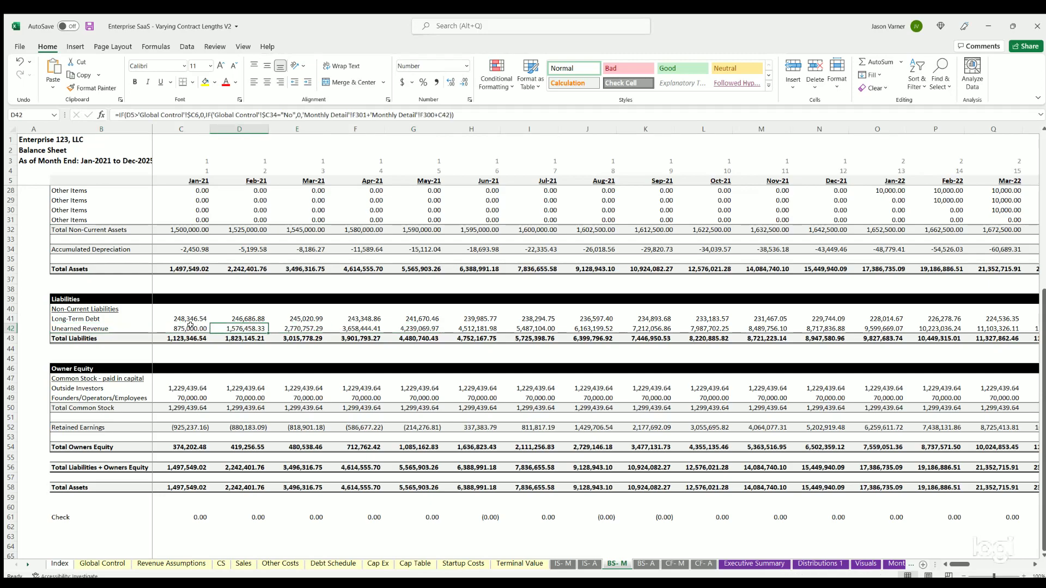
scroll(218, 326, "up", 7)
scroll(185, 326, "down", 7)
scroll(185, 327, "down", 1)
left_click(182, 328)
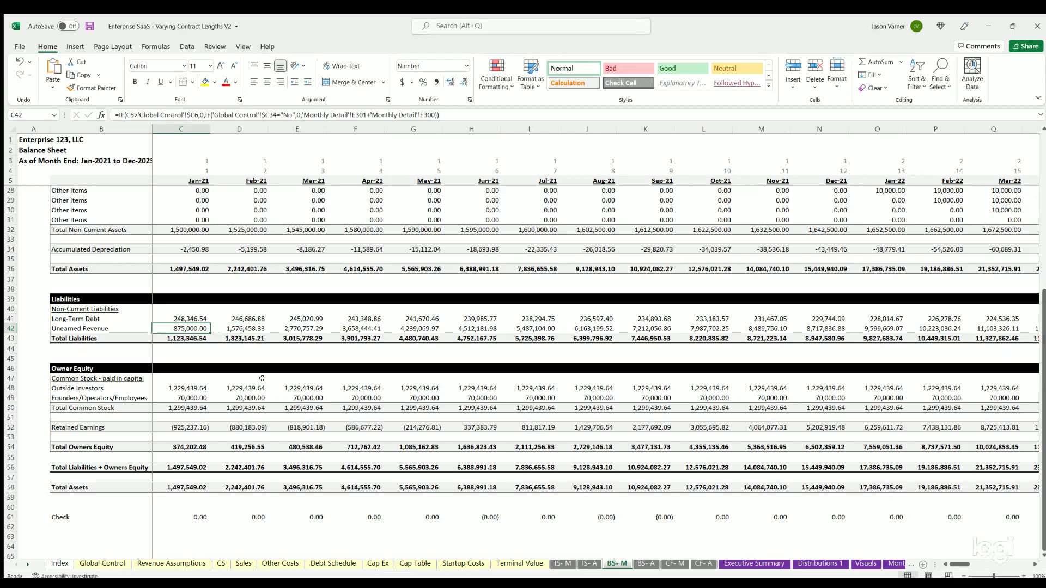
left_click(563, 564)
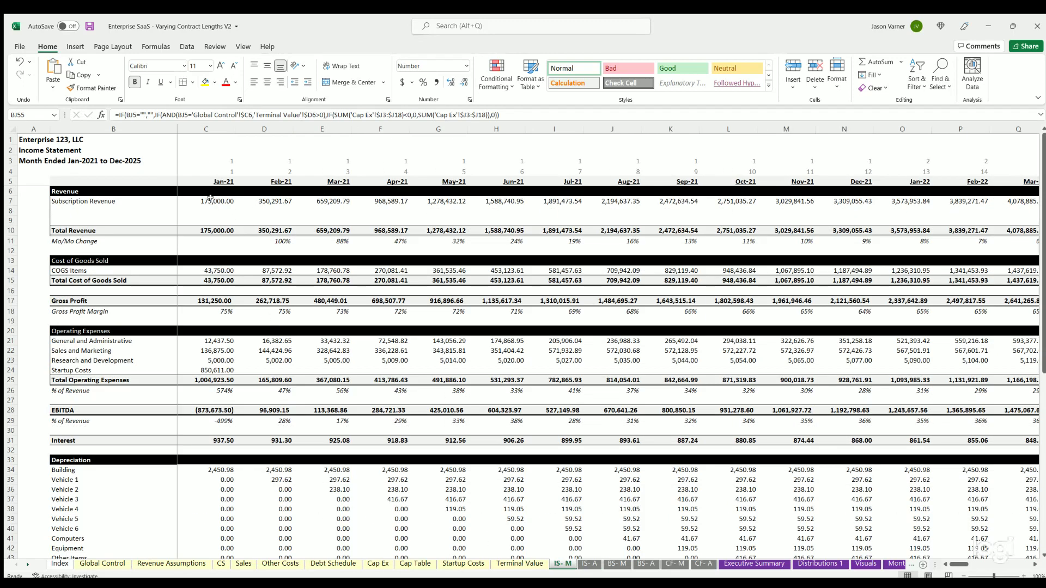
left_click(210, 200)
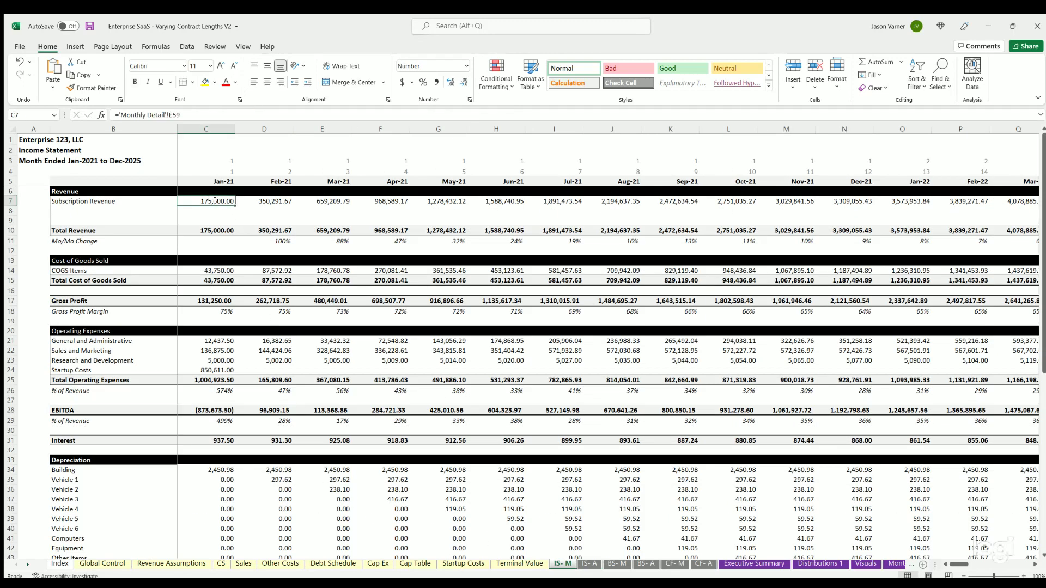
left_click(618, 566)
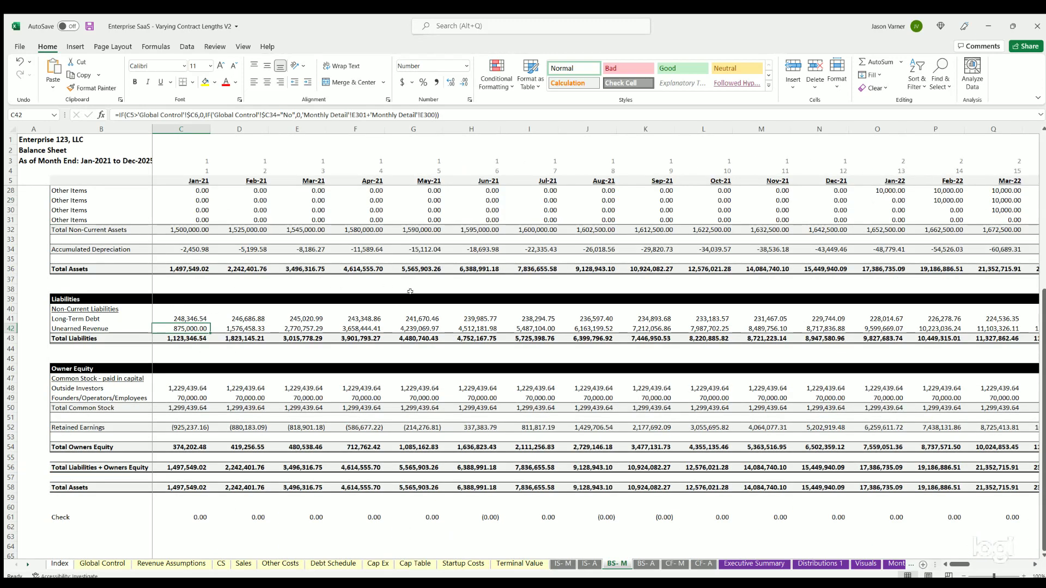
- Follow Unearned Revenue from Jun-21 out to Dec-25, then return to column C
left_click_drag(243, 325, 432, 326)
left_click(473, 325)
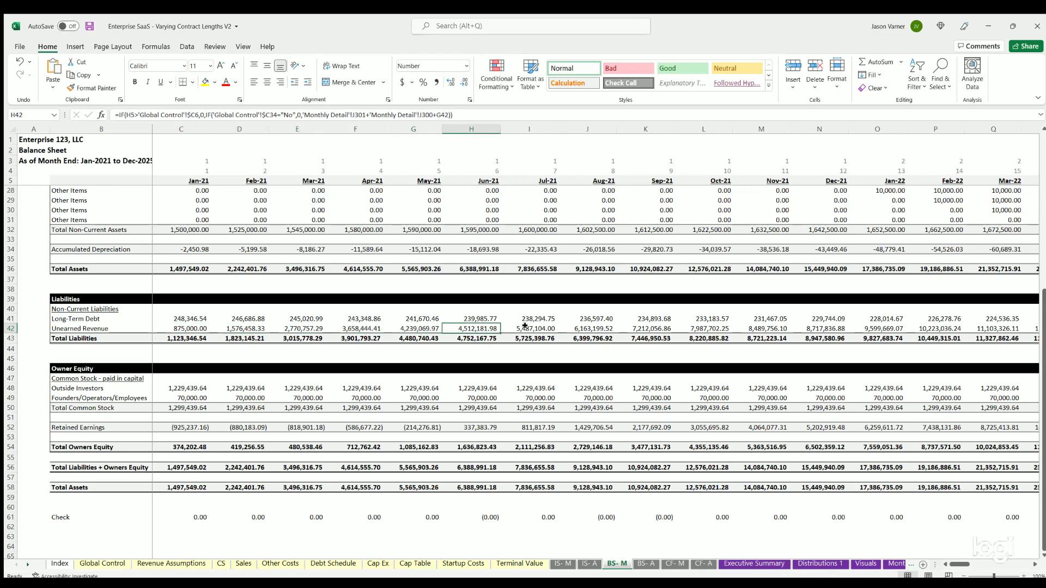
key("Right")
key("Right")
left_click(533, 326)
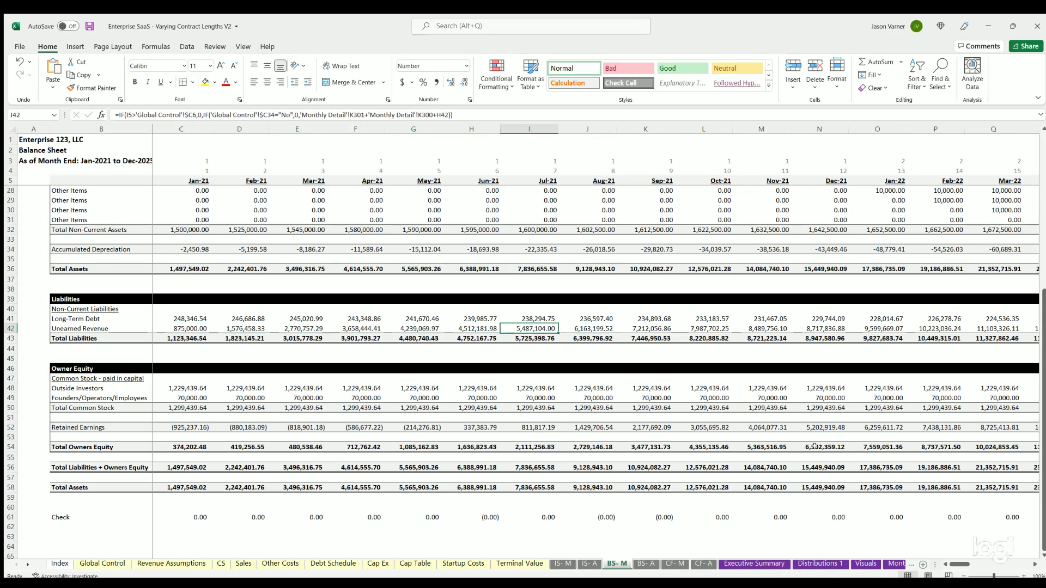
left_click_drag(965, 564, 1020, 565)
left_click(997, 327)
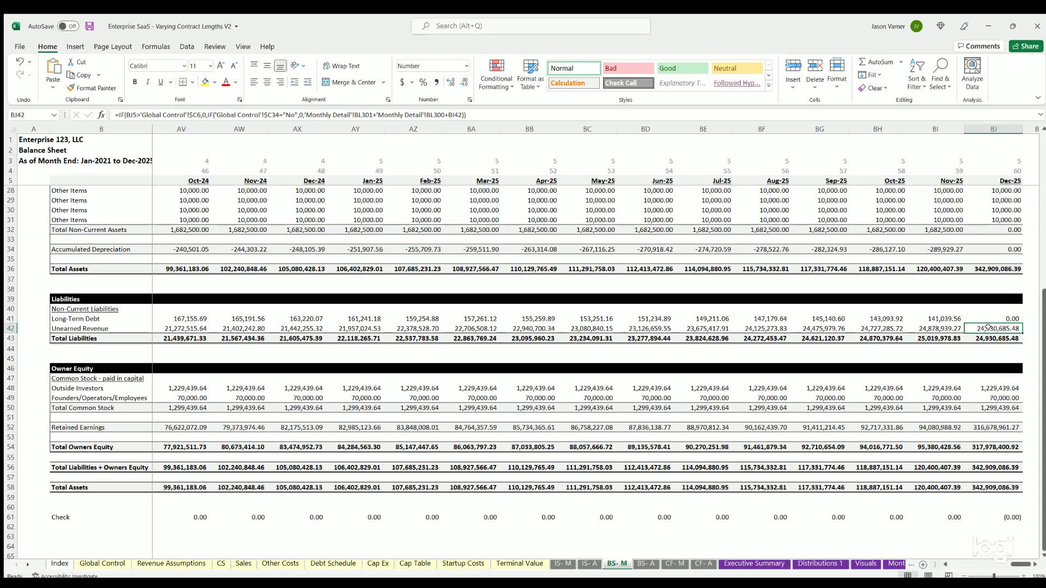
scroll(989, 327, "up", 4)
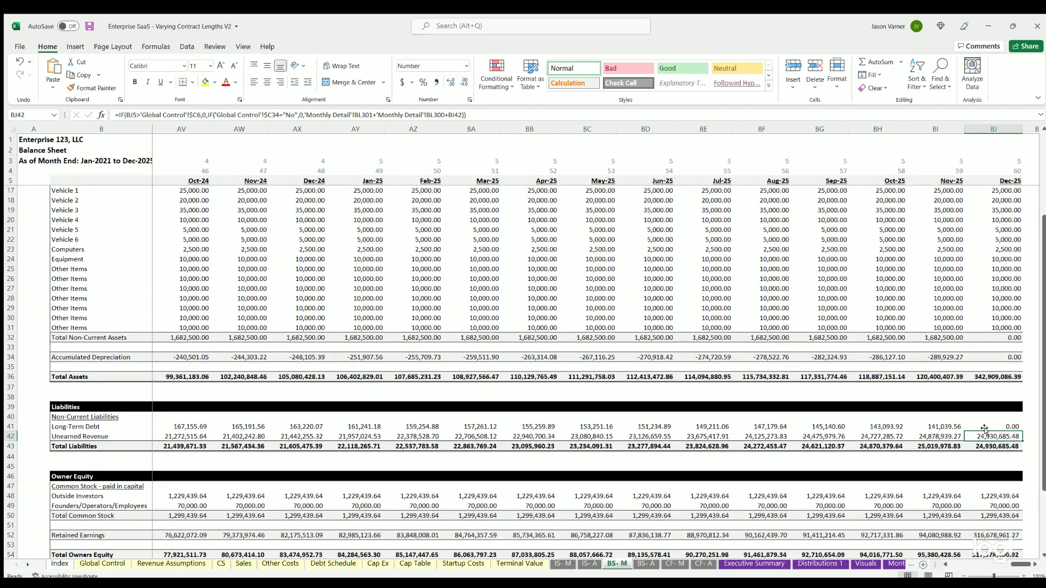
scroll(985, 428, "up", 4)
scroll(984, 429, "down", 4)
scroll(997, 436, "up", 4)
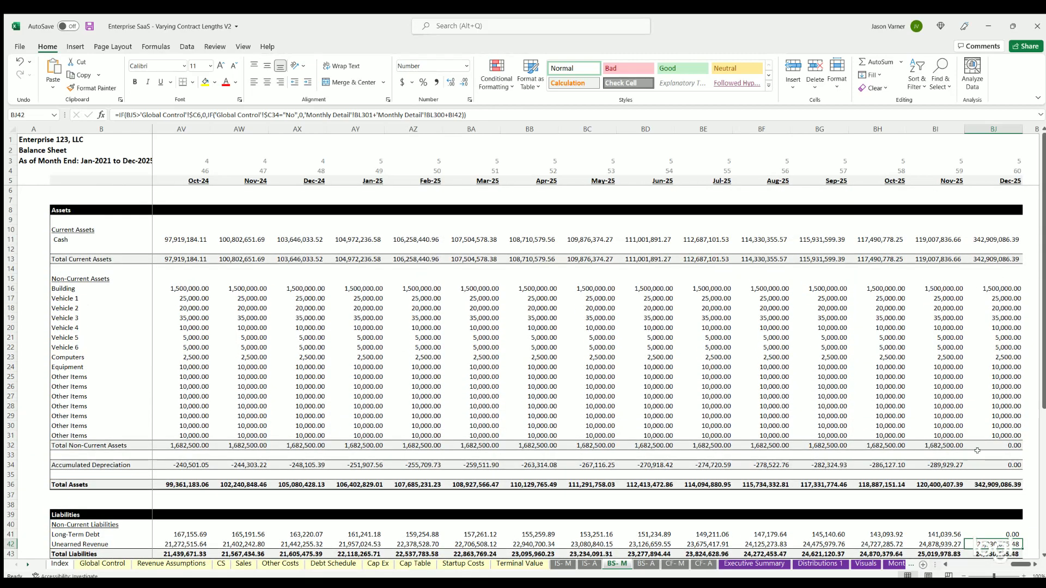
scroll(983, 444, "down", 4)
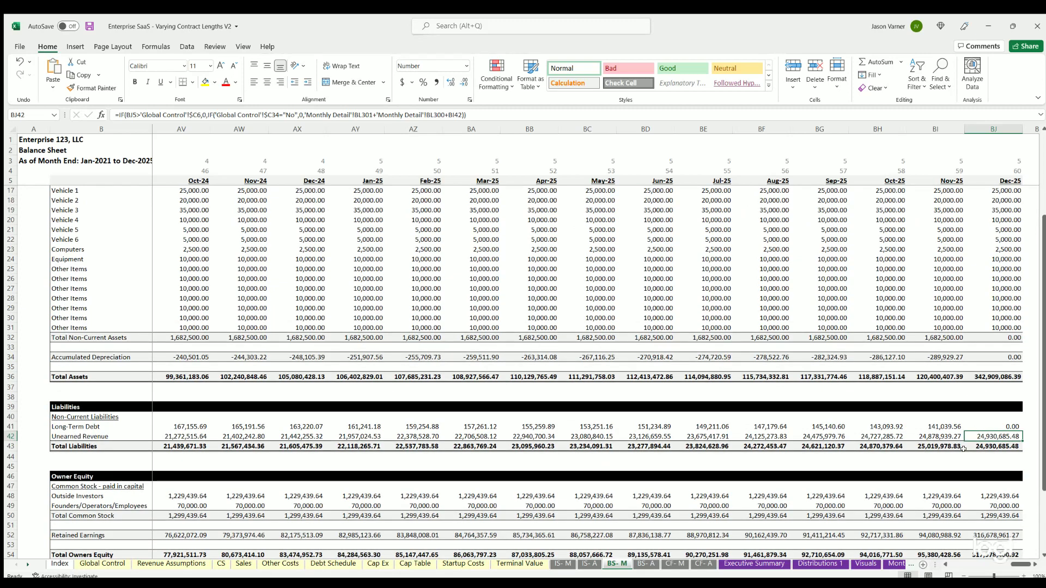
scroll(893, 432, "up", 4)
scroll(253, 300, "left", 15)
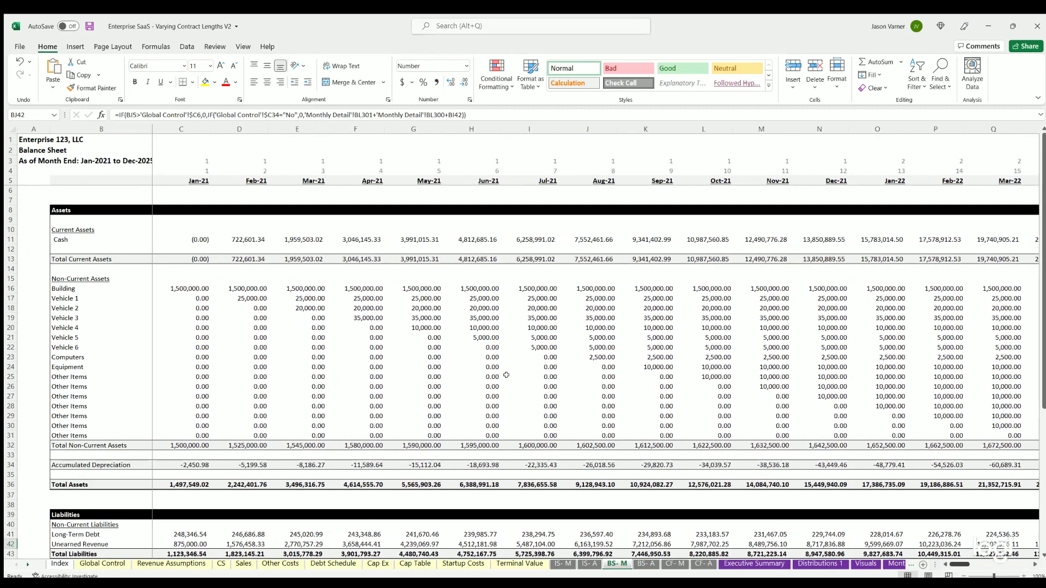
left_click_drag(188, 239, 329, 235)
left_click_drag(181, 284, 386, 342)
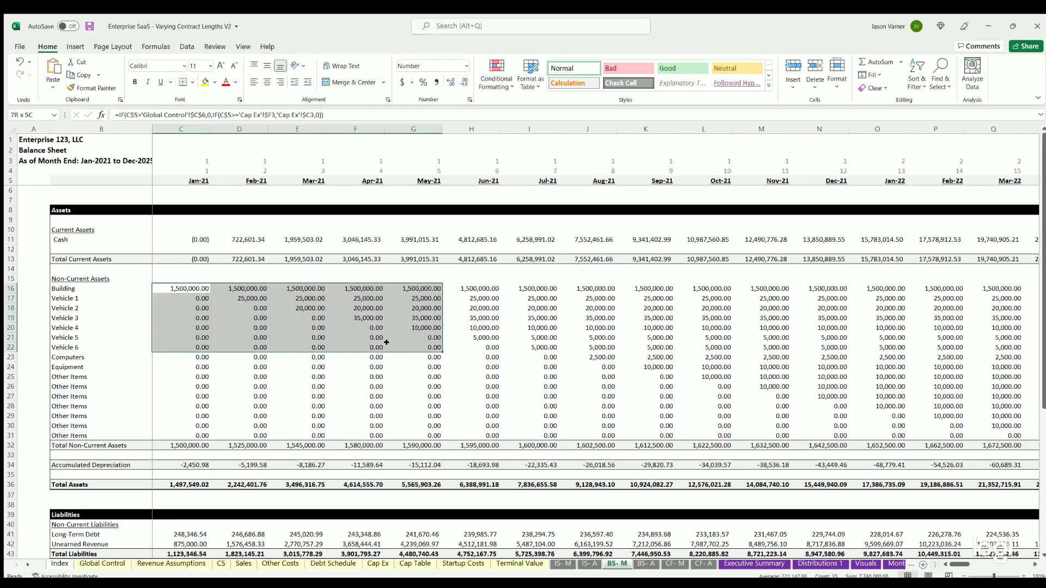
scroll(334, 336, "down", 4)
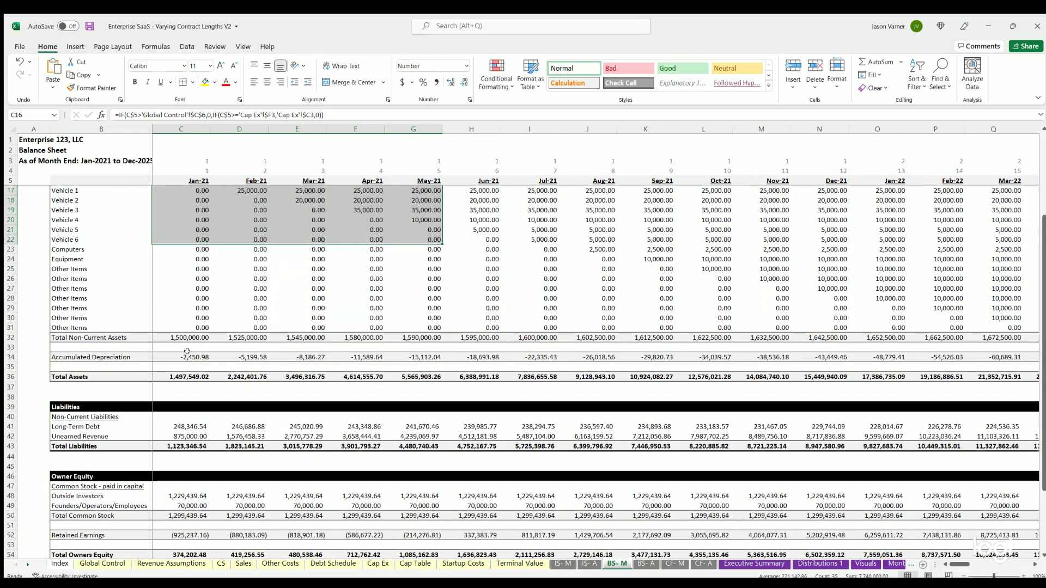
left_click_drag(183, 357, 322, 357)
scroll(223, 357, "down", 7)
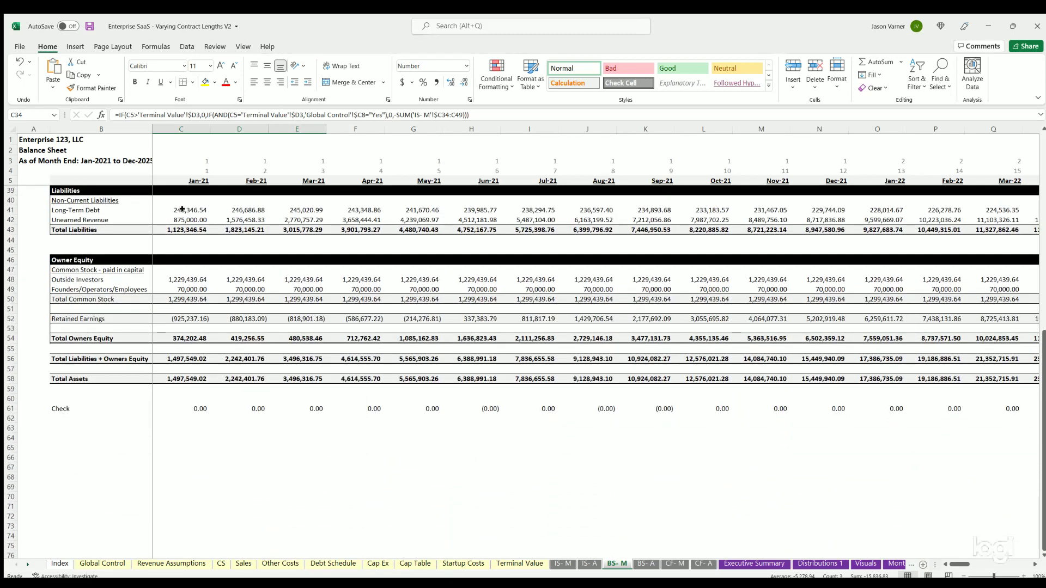
left_click_drag(183, 209, 344, 208)
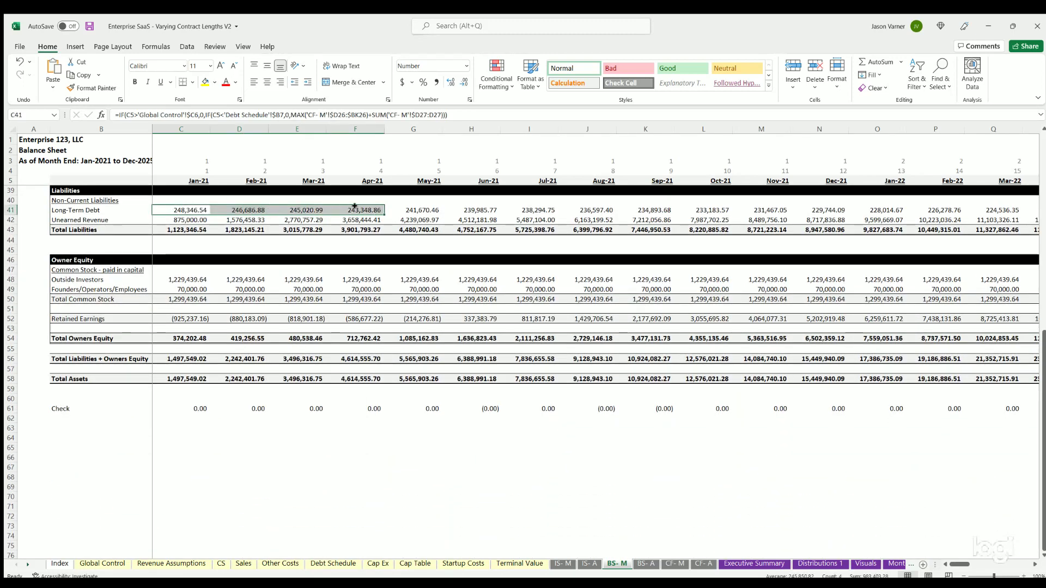
left_click(349, 207)
left_click(186, 279)
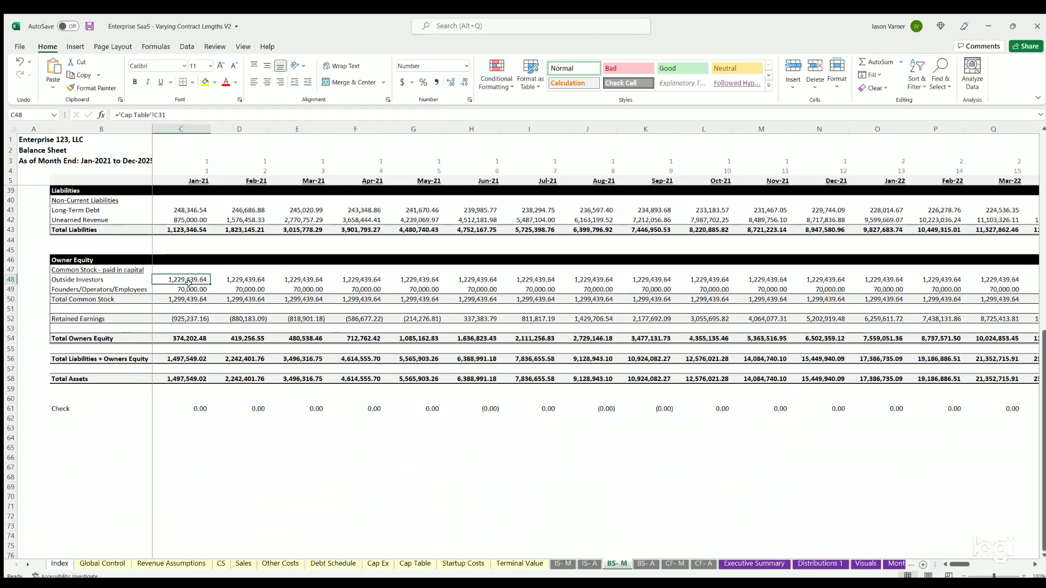
left_click(186, 289)
left_click_drag(187, 319, 305, 319)
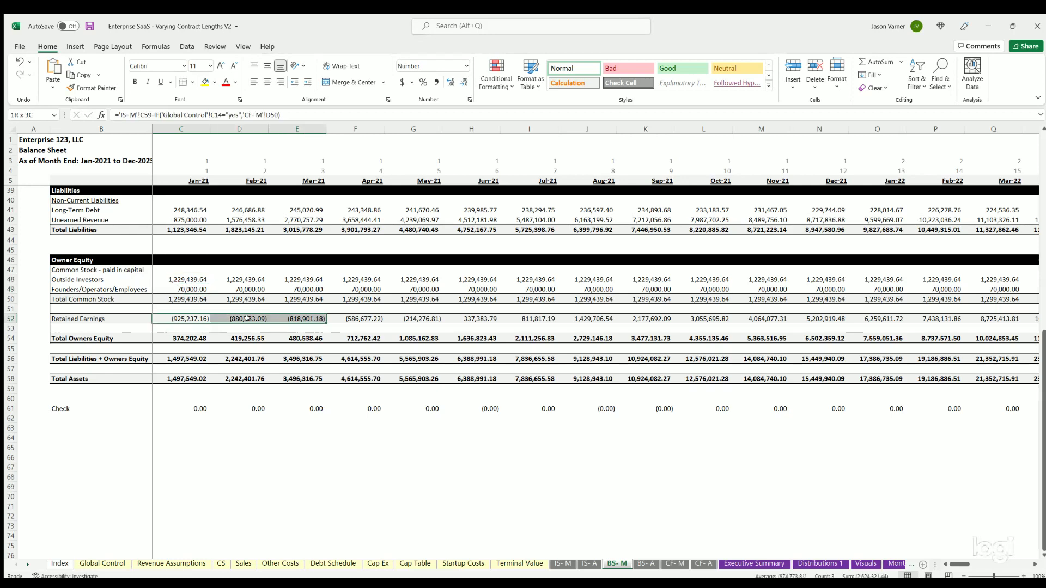
left_click(187, 338)
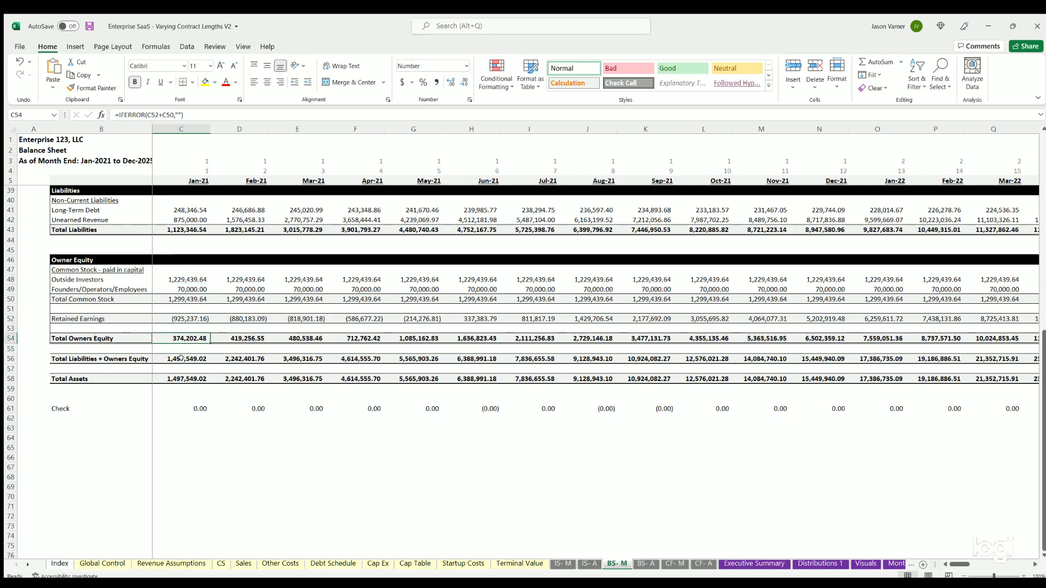
left_click(181, 358)
left_click(180, 379)
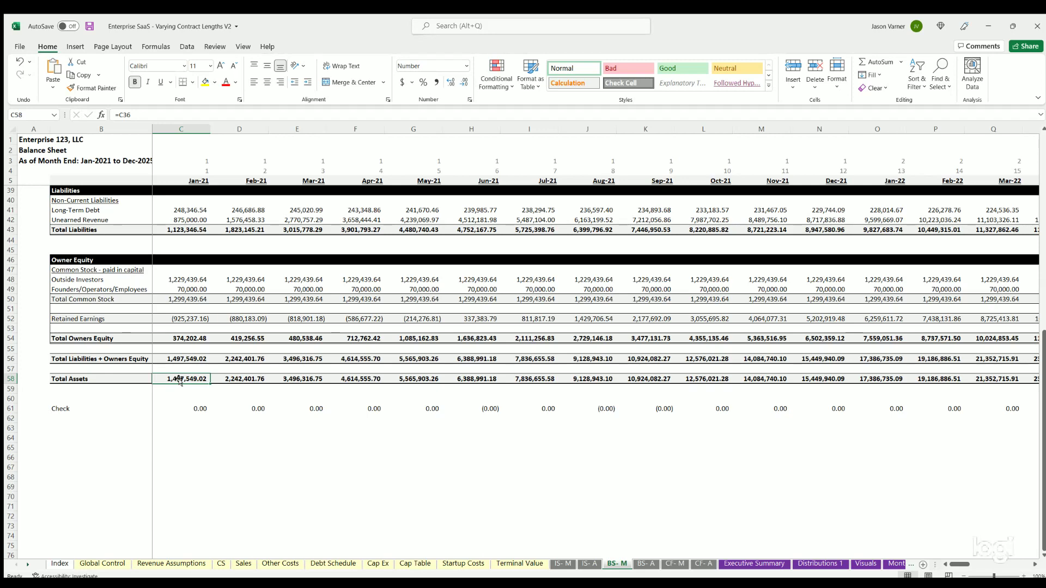
left_click(183, 358)
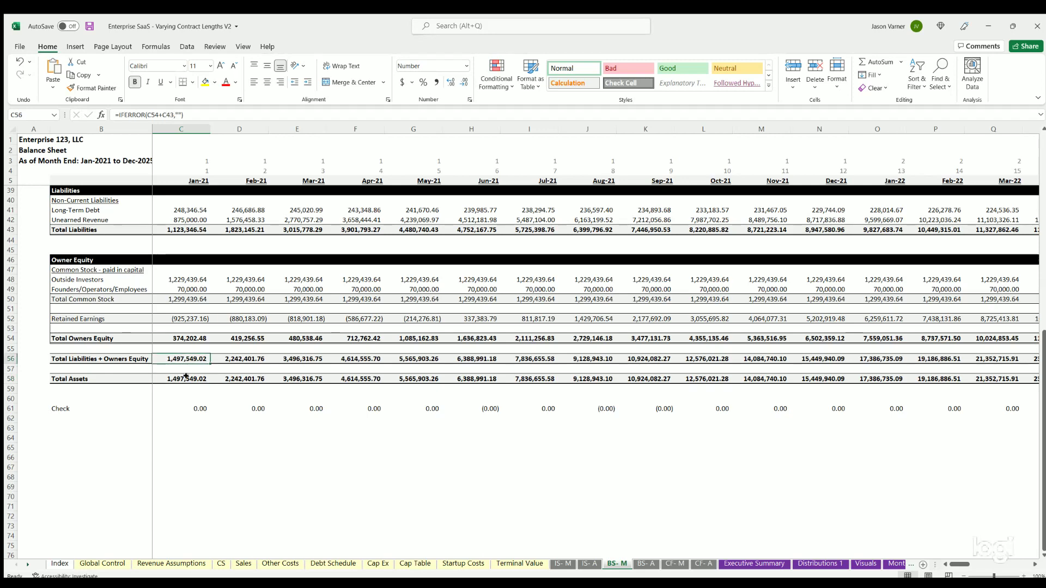
left_click(181, 379)
left_click(215, 381)
key("Up")
key("Up")
key("Down")
key("Down")
key("Down")
key("Down")
key("Down")
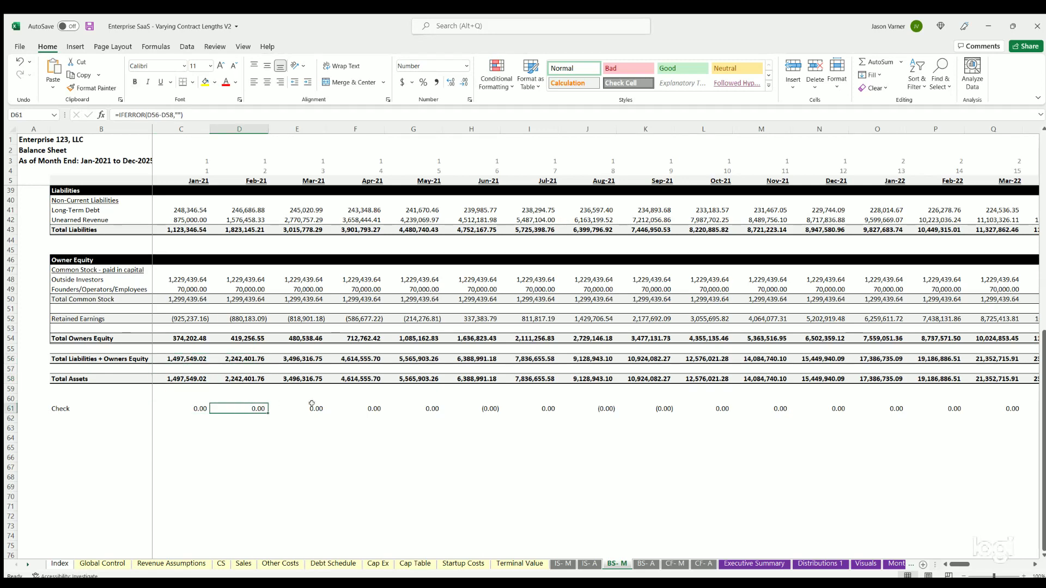
key("Right")
scroll(219, 399, "up", 11)
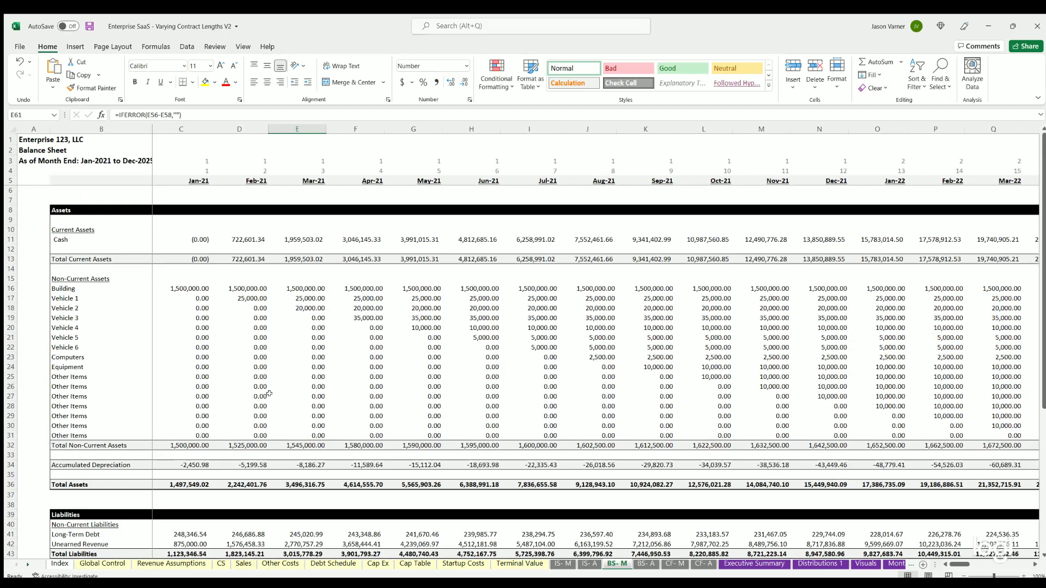
- Scan the annual balance sheet, then the operating, investing and financing headings on CF- M
left_click(646, 564)
scroll(310, 442, "down", 7)
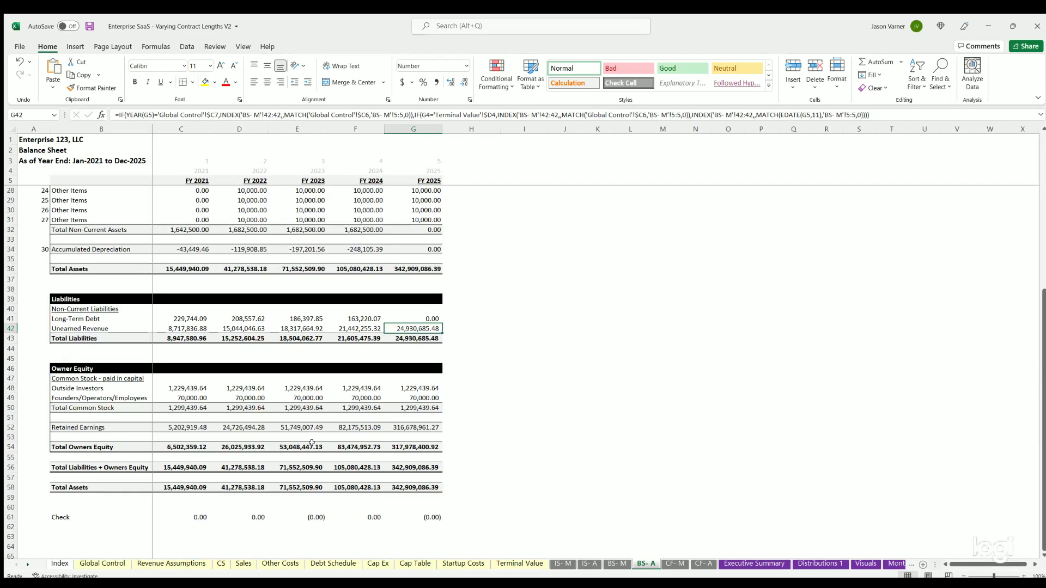
scroll(229, 479, "up", 7)
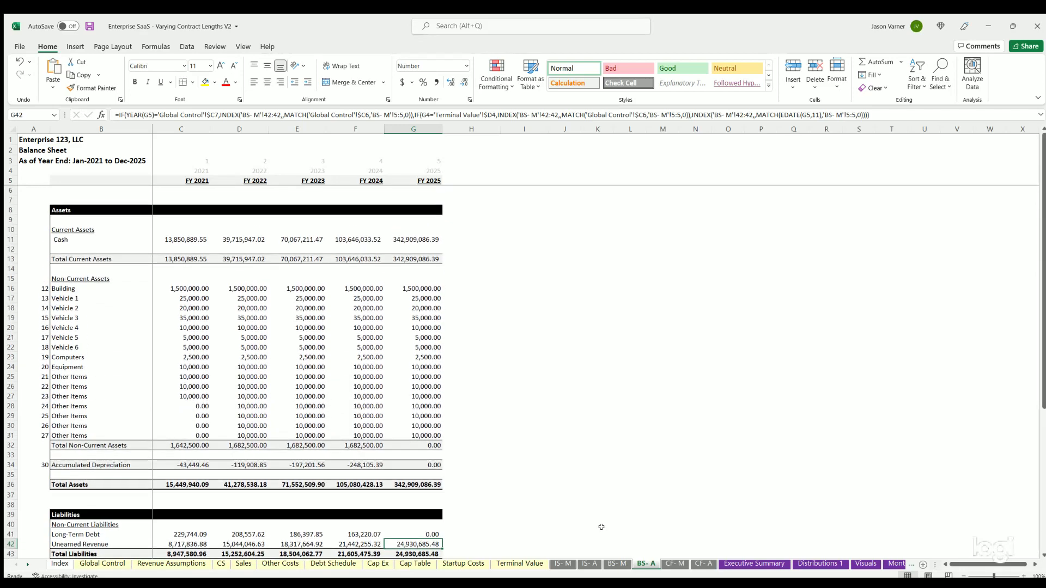
left_click(675, 564)
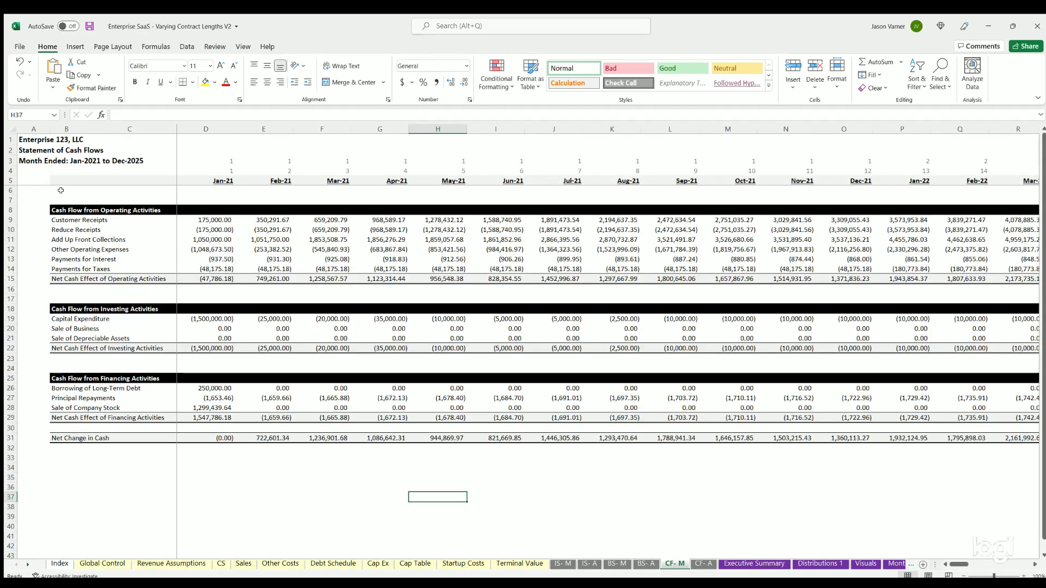
left_click(74, 209)
left_click(58, 308)
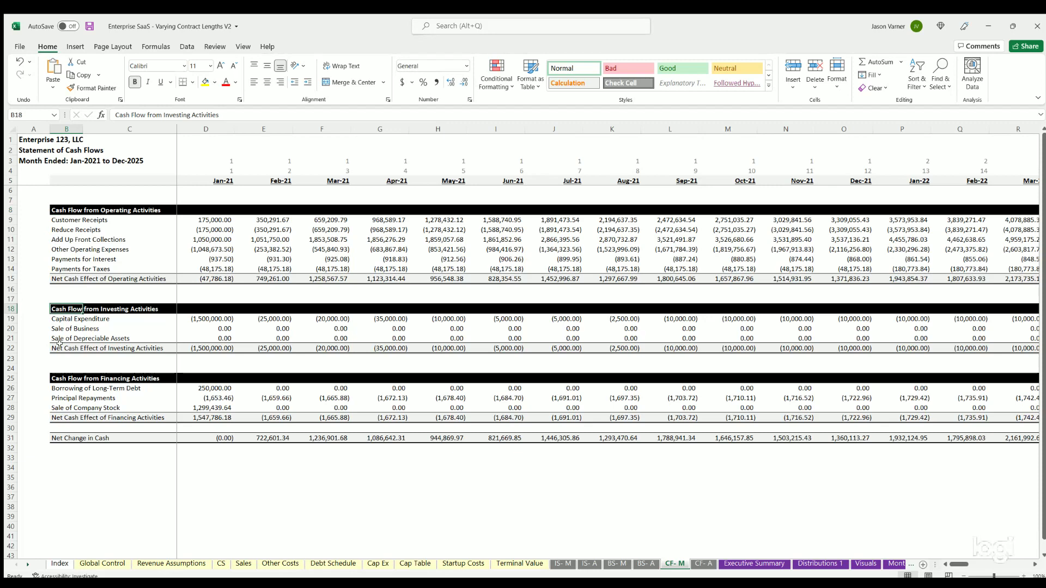
left_click(60, 388)
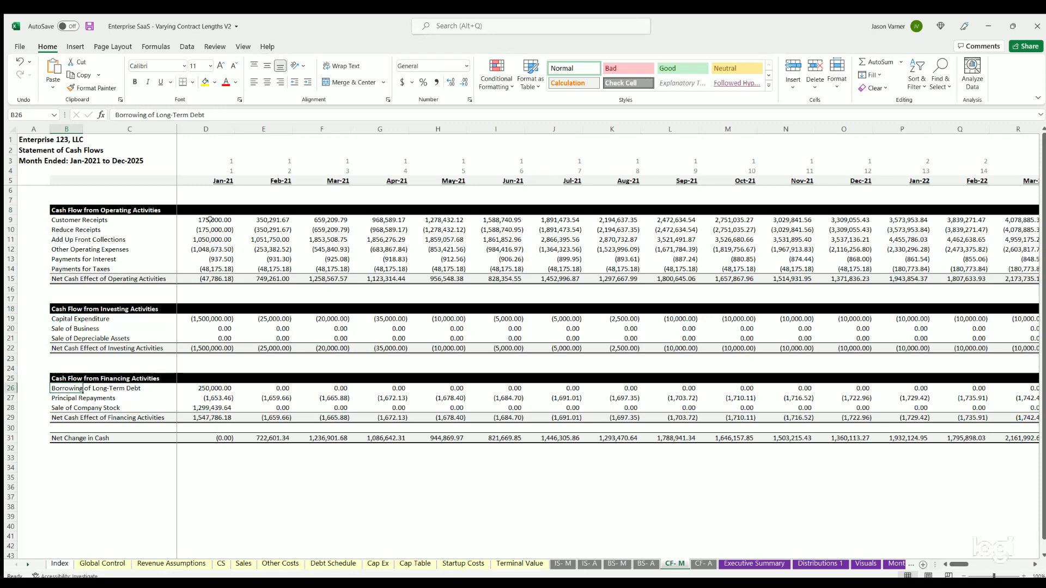
- Review up-front collections, investing and financing blocks, and January–February net change in cash
left_click_drag(73, 235, 207, 246)
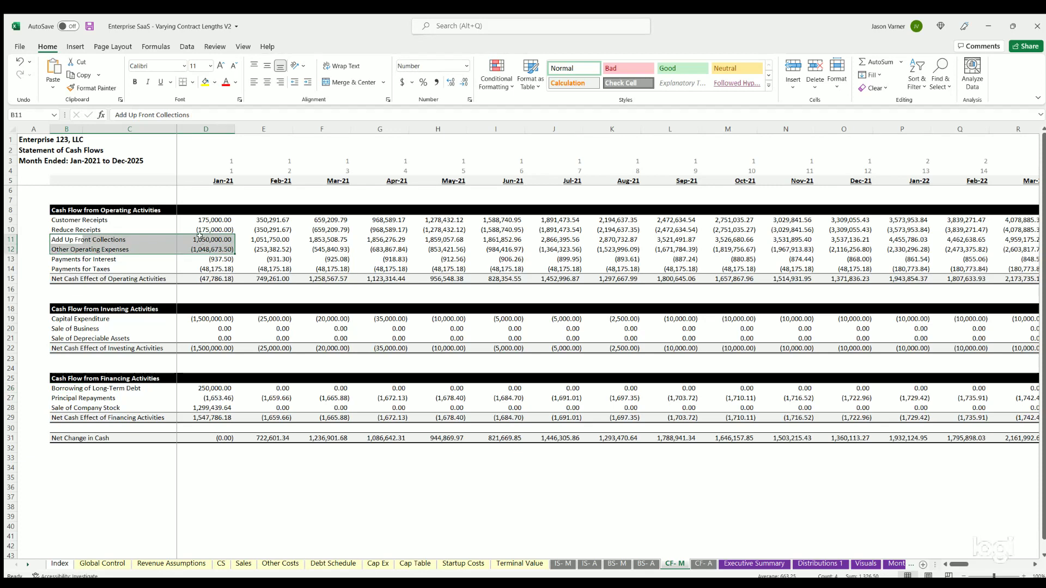
left_click(206, 238)
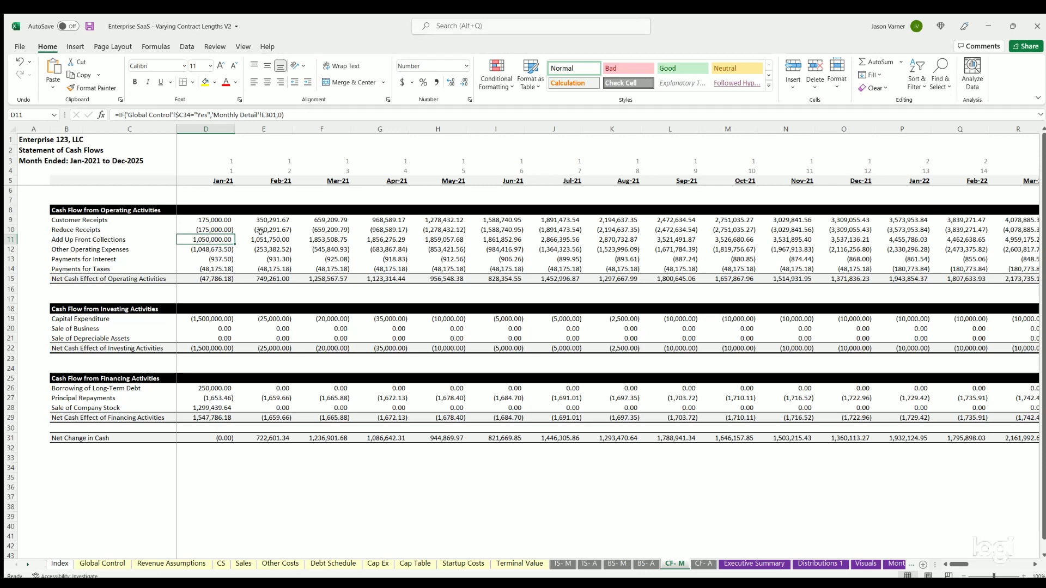
left_click_drag(75, 308, 277, 352)
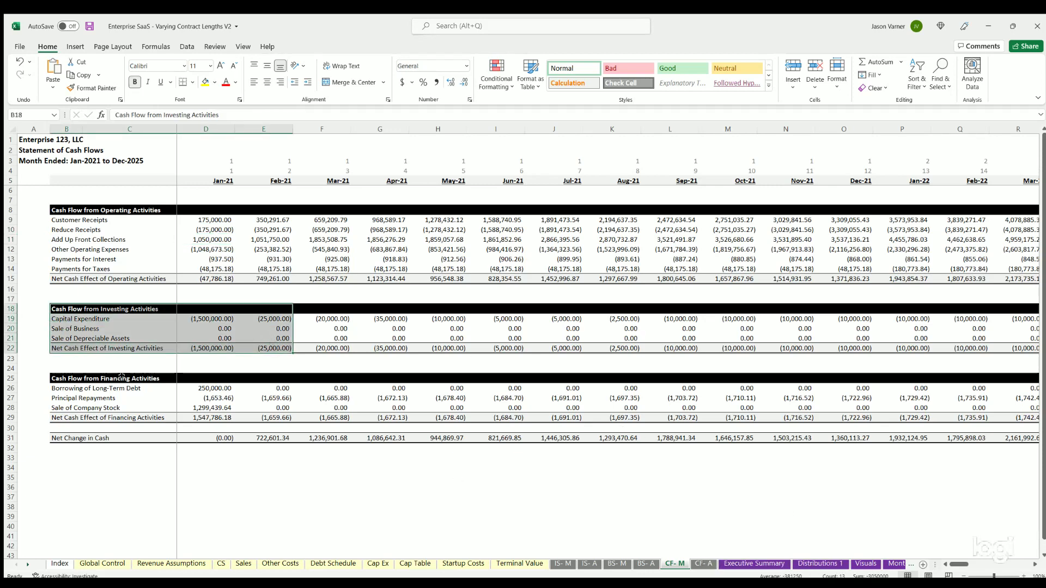
left_click_drag(123, 378, 279, 412)
left_click(228, 439)
left_click(265, 437)
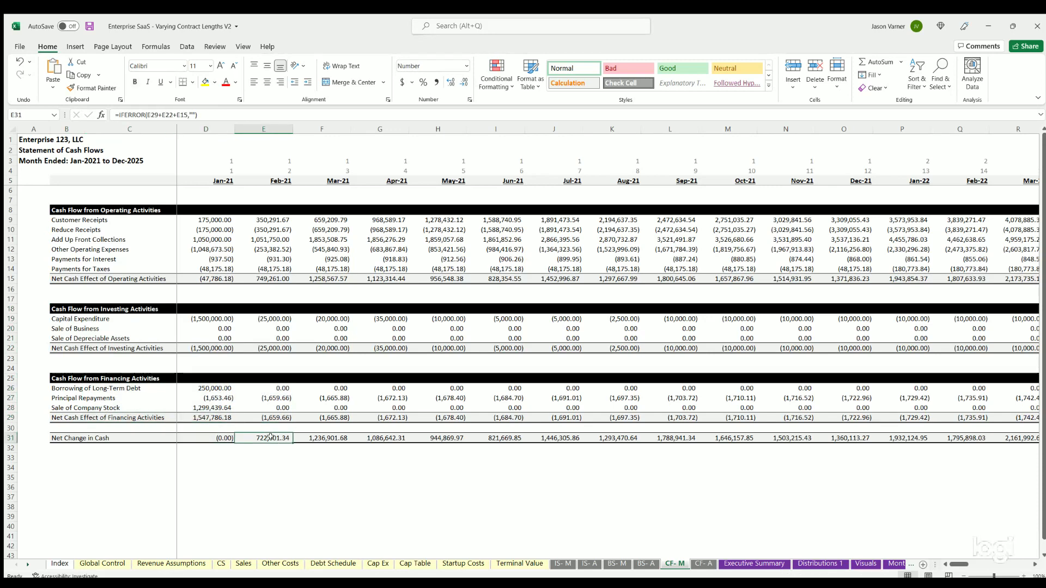
left_click(614, 562)
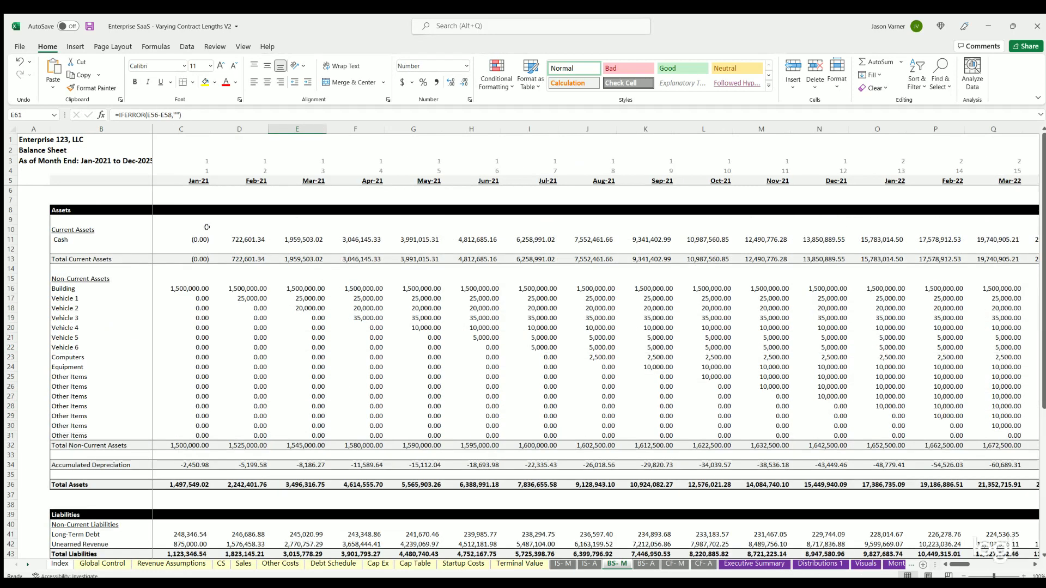
left_click(193, 238)
left_click(266, 239)
left_click(288, 238)
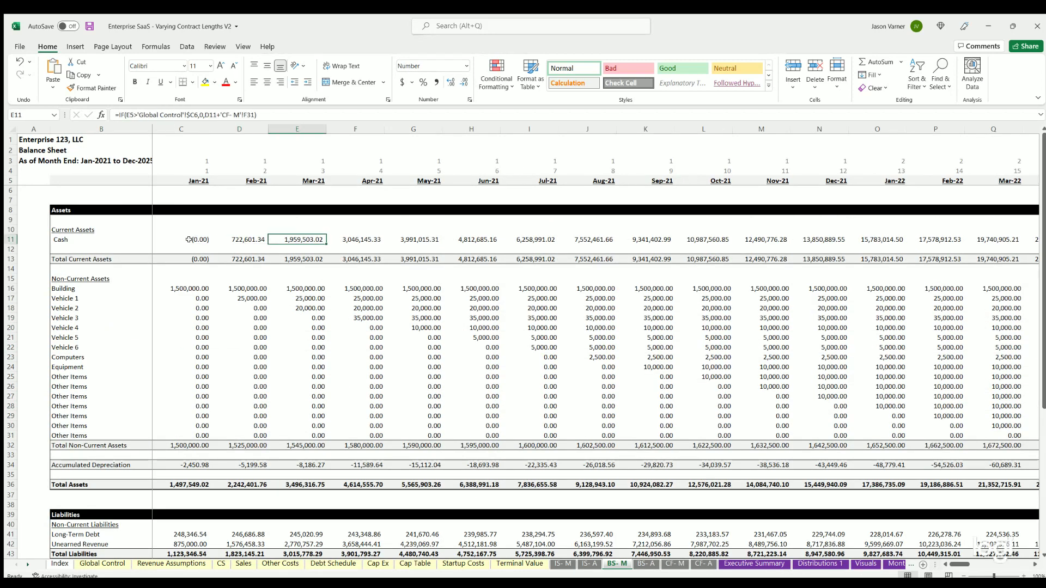
scroll(147, 340, "down", 7)
scroll(217, 339, "up", 7)
left_click(670, 565)
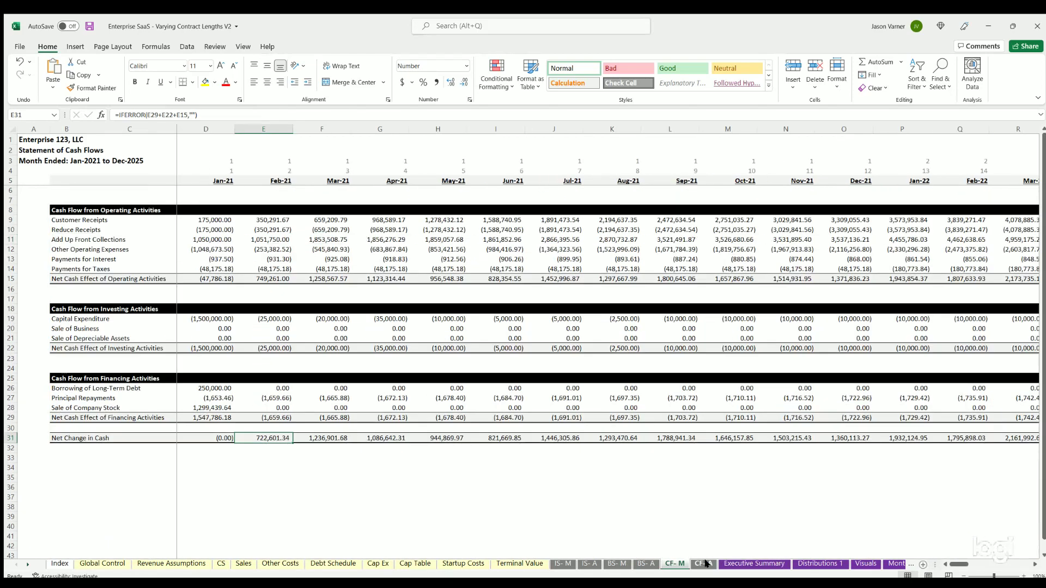
- Glance at CF- A, scroll the Executive Summary, then bring up Distributions 1
left_click(703, 564)
left_click(747, 563)
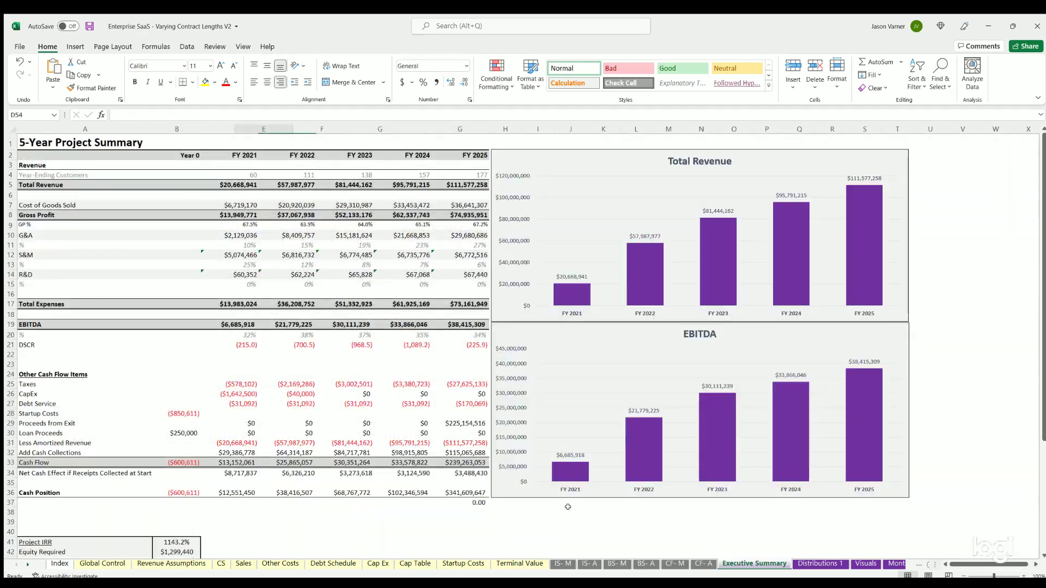
scroll(435, 479, "down", 7)
scroll(436, 479, "up", 2)
scroll(436, 479, "up", 5)
left_click(810, 563)
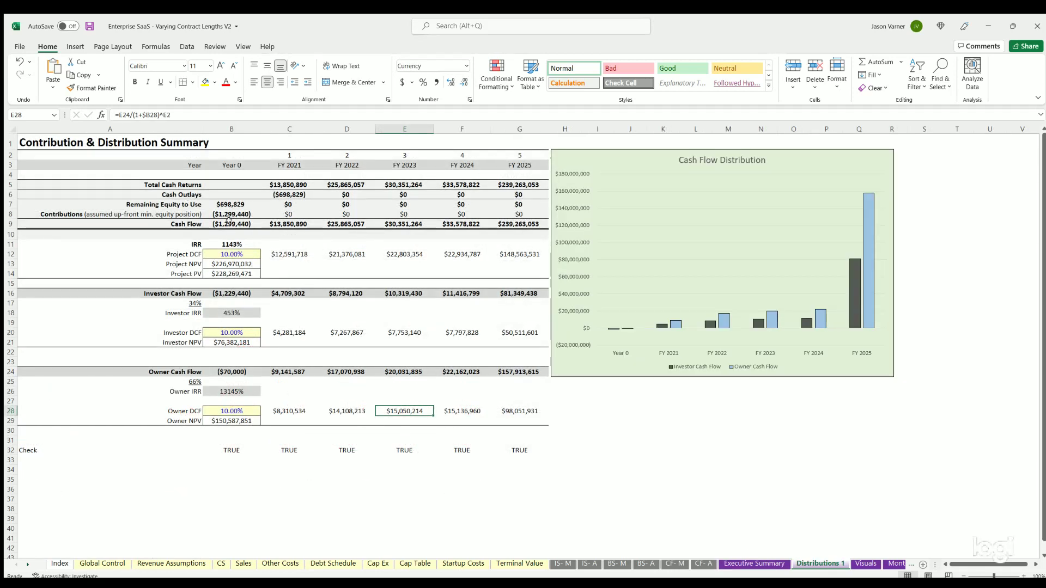
- Mark the project, investor and owner cash flow blocks; check investor NPV and 10% discount rate
left_click_drag(179, 183, 539, 275)
left_click_drag(160, 292, 518, 362)
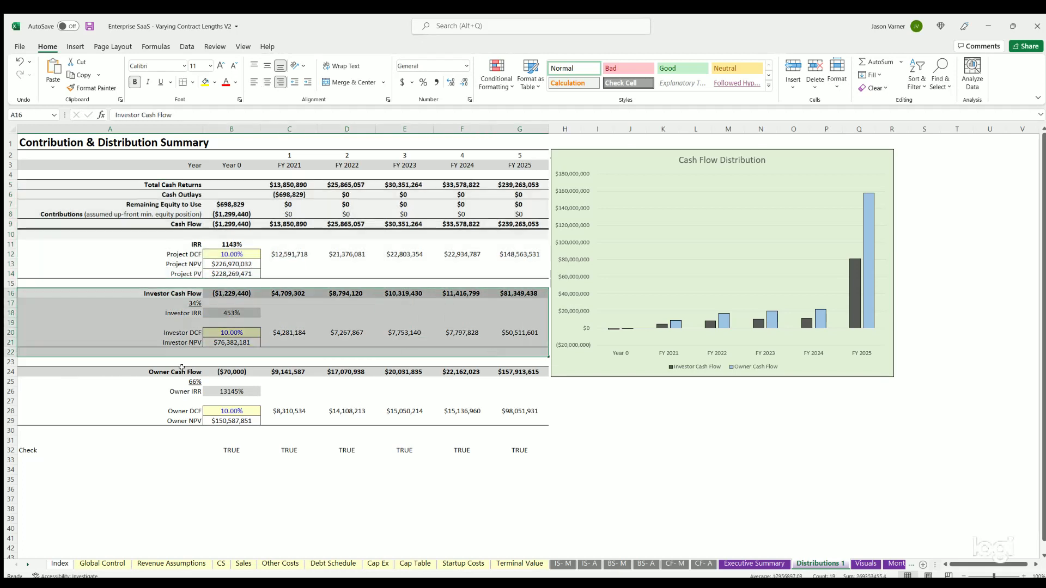
left_click_drag(178, 371, 513, 424)
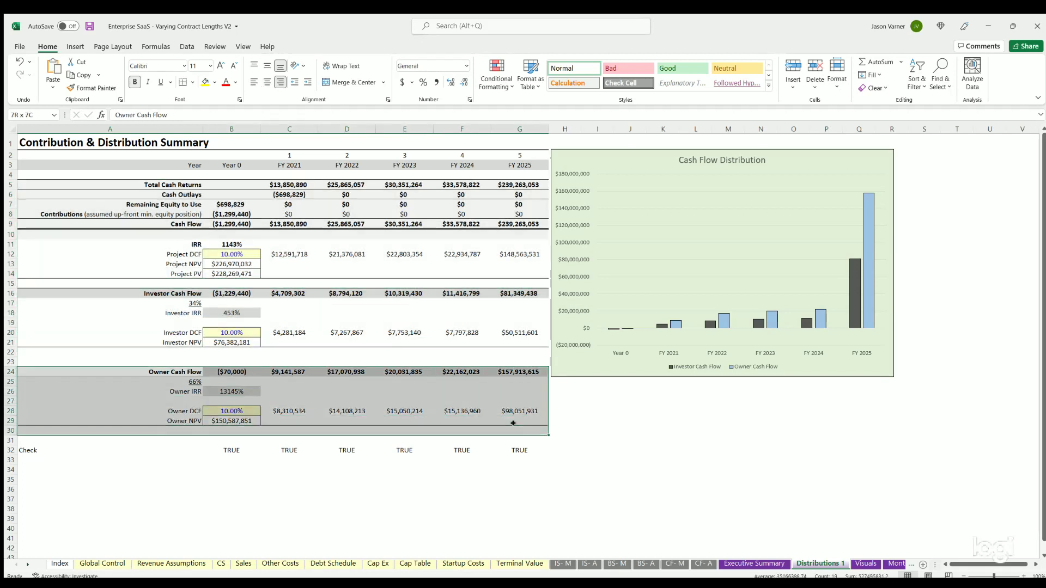
left_click(229, 339)
left_click(230, 331)
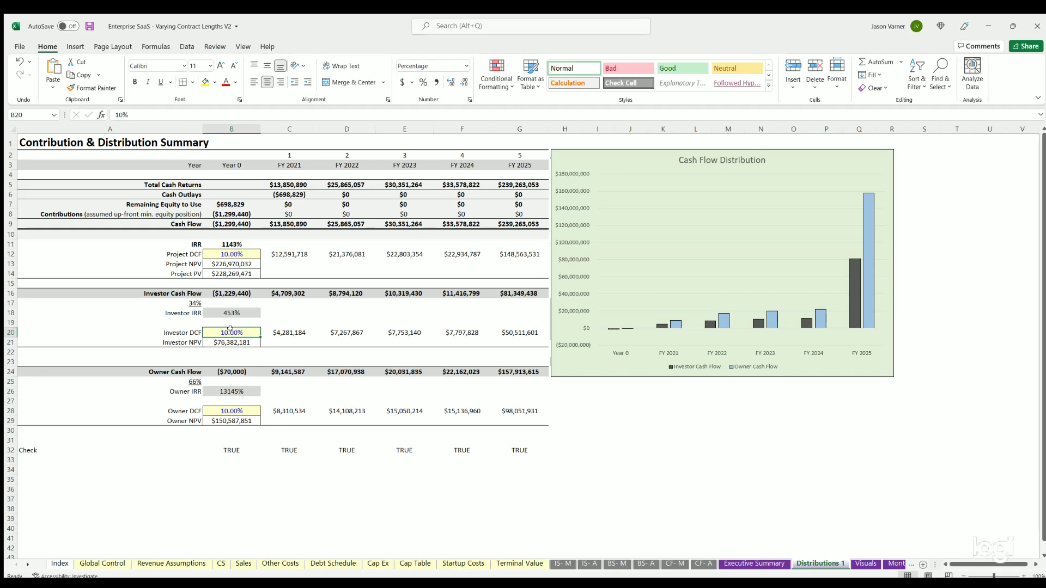
left_click_drag(225, 292, 289, 294)
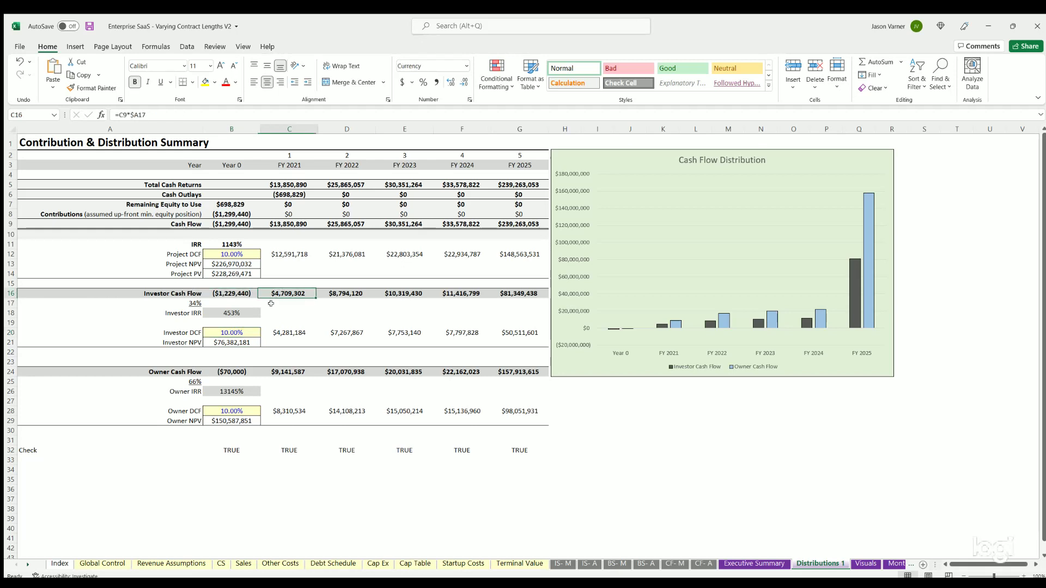
- Inspect owner cash flows for Year 0 through FY 2023, then go to the Visuals sheet
left_click(239, 370)
left_click(291, 370)
left_click(343, 370)
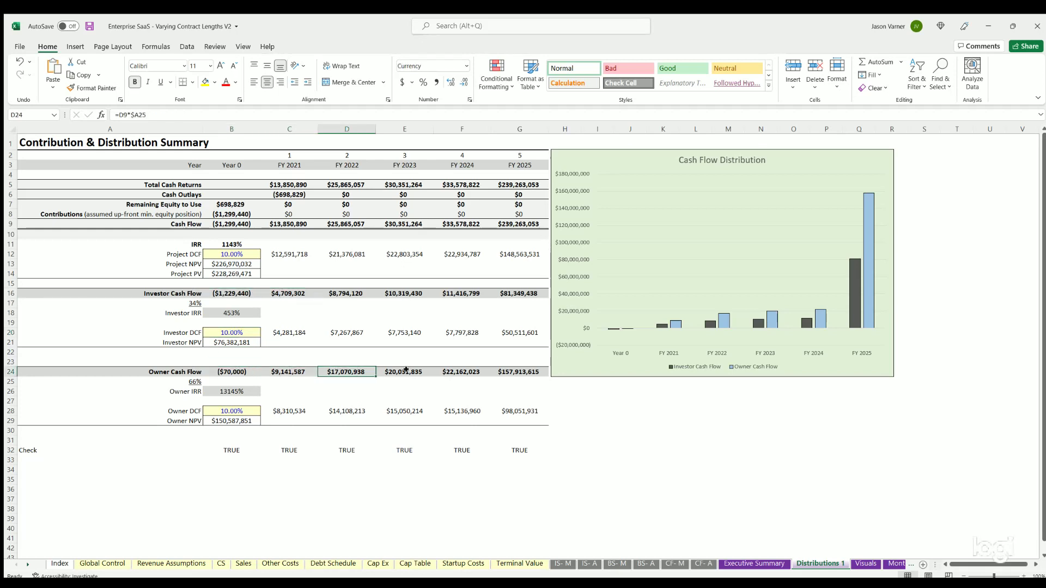
left_click(405, 369)
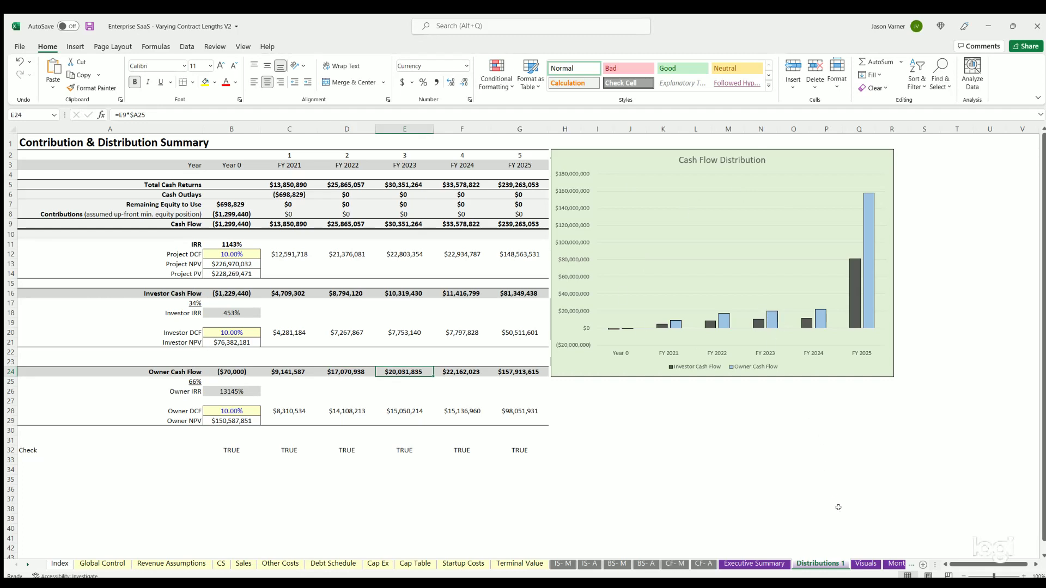
left_click(865, 564)
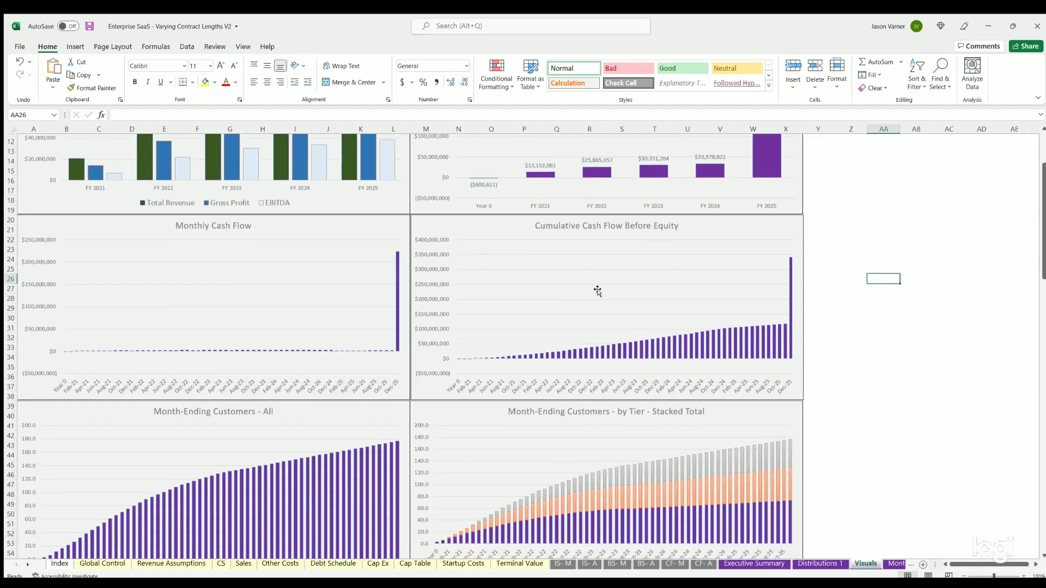
scroll(548, 234, "down", 4)
scroll(213, 256, "down", 7)
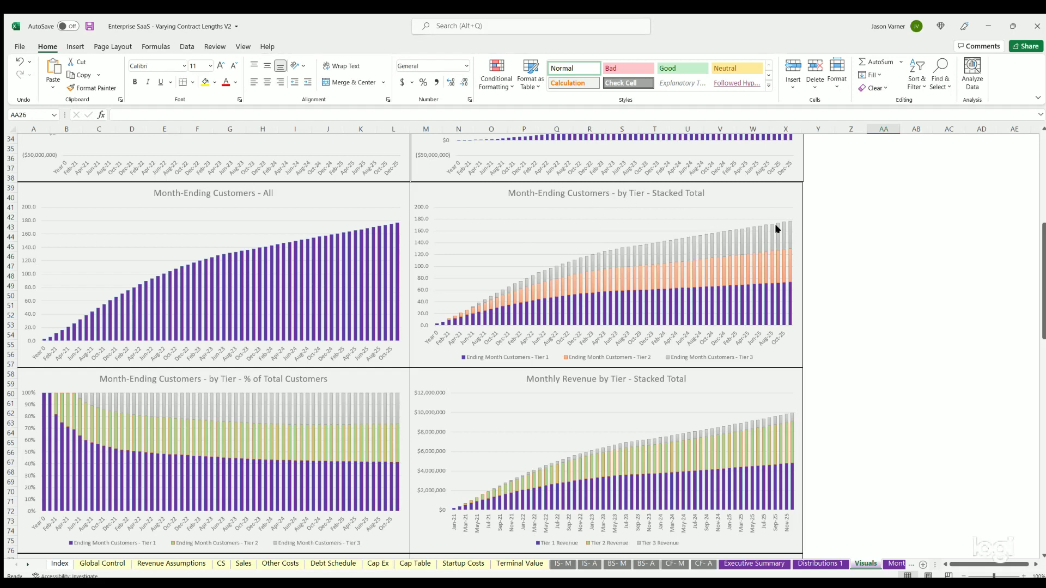
scroll(401, 282, "down", 4)
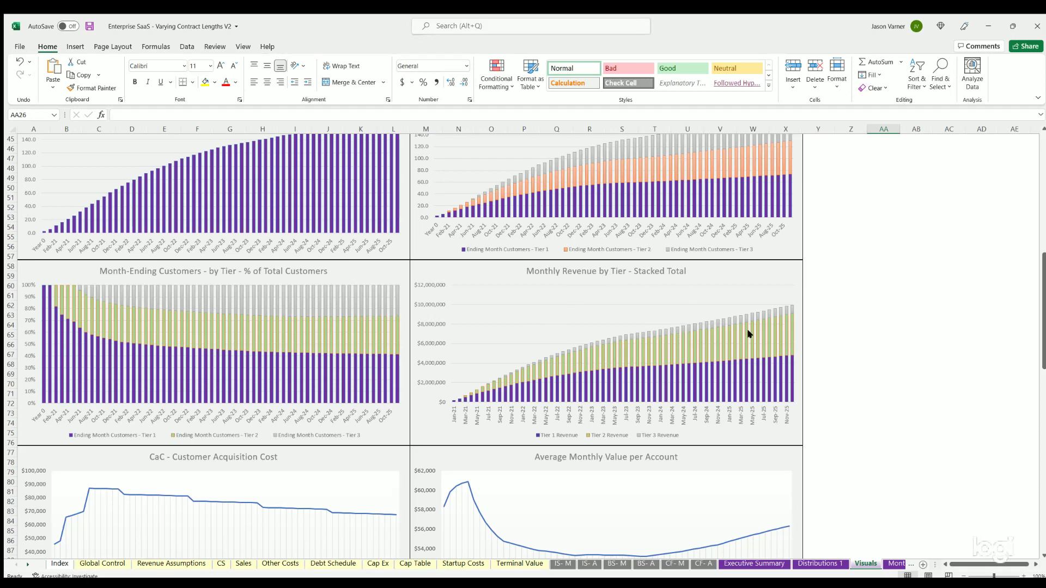
scroll(684, 336, "down", 8)
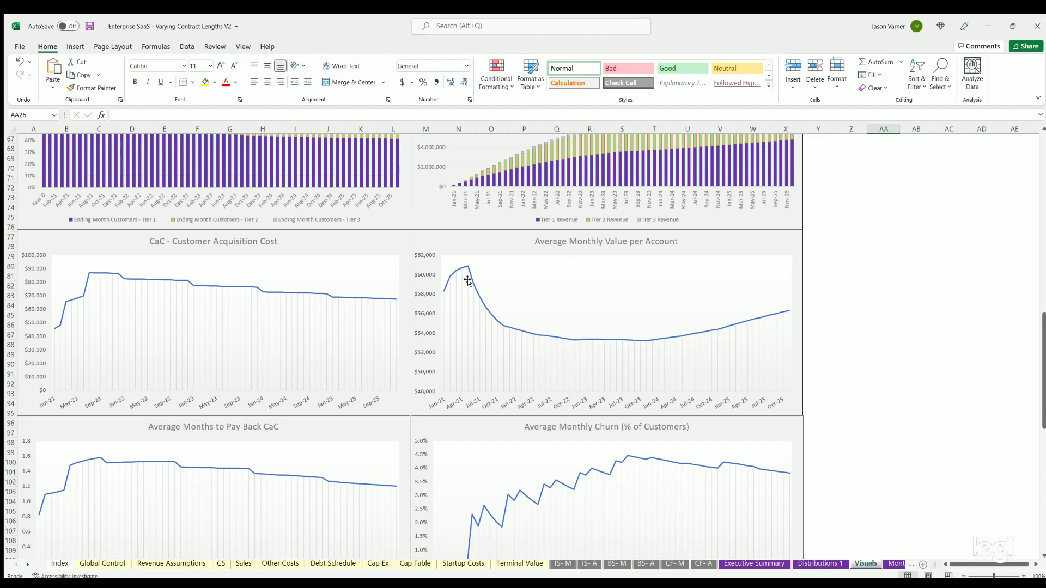
scroll(492, 321, "down", 7)
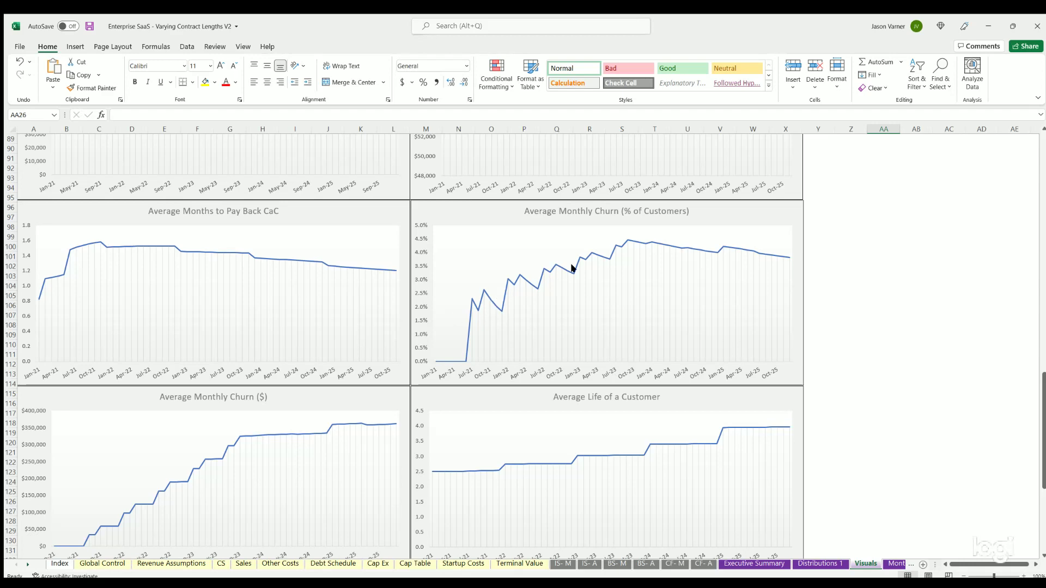
scroll(509, 304, "down", 7)
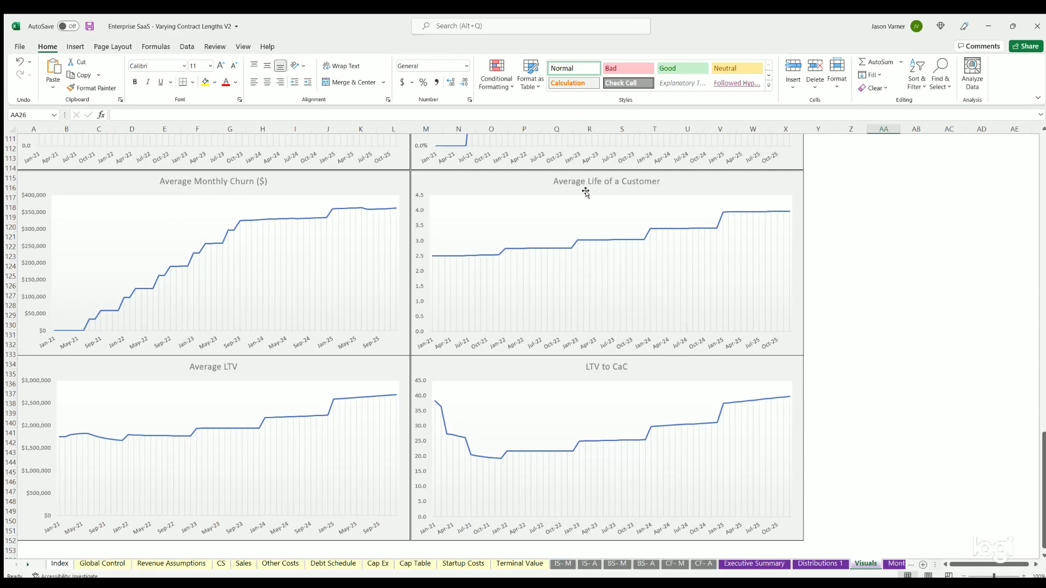
scroll(594, 250, "up", 3)
scroll(237, 271, "down", 7)
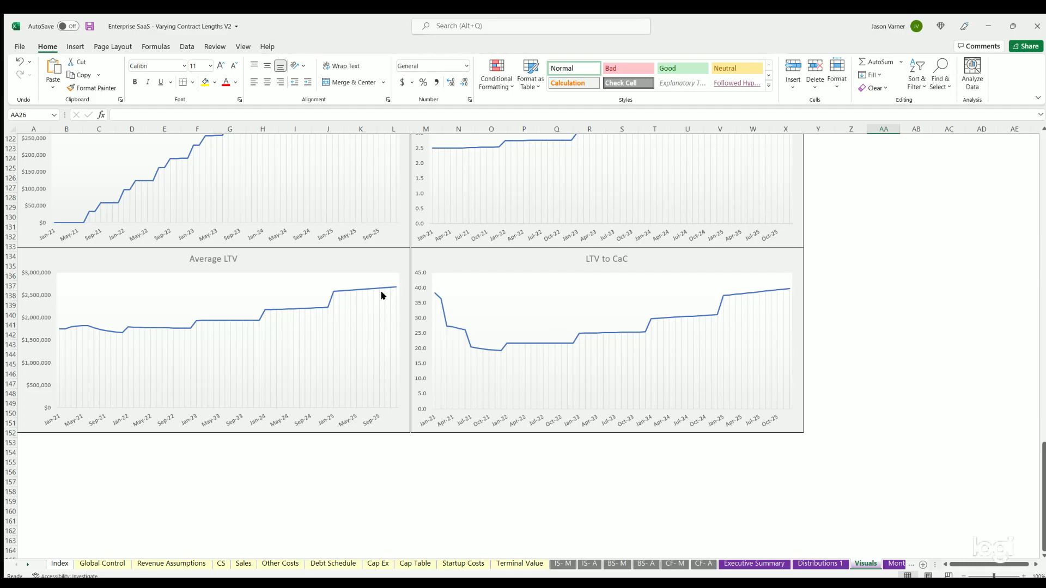
scroll(383, 295, "up", 15)
scroll(382, 293, "up", 20)
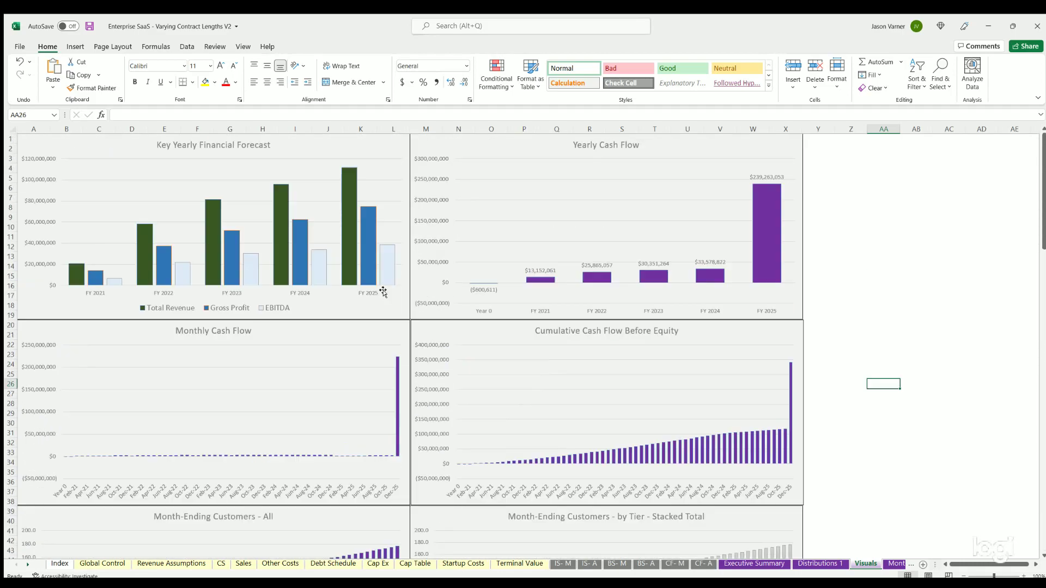
- Open the Monthly Detail sheet and point out the Tier 1, Tier 2 and Tier 3 customer rows
left_click(894, 564)
scroll(290, 431, "up", 20)
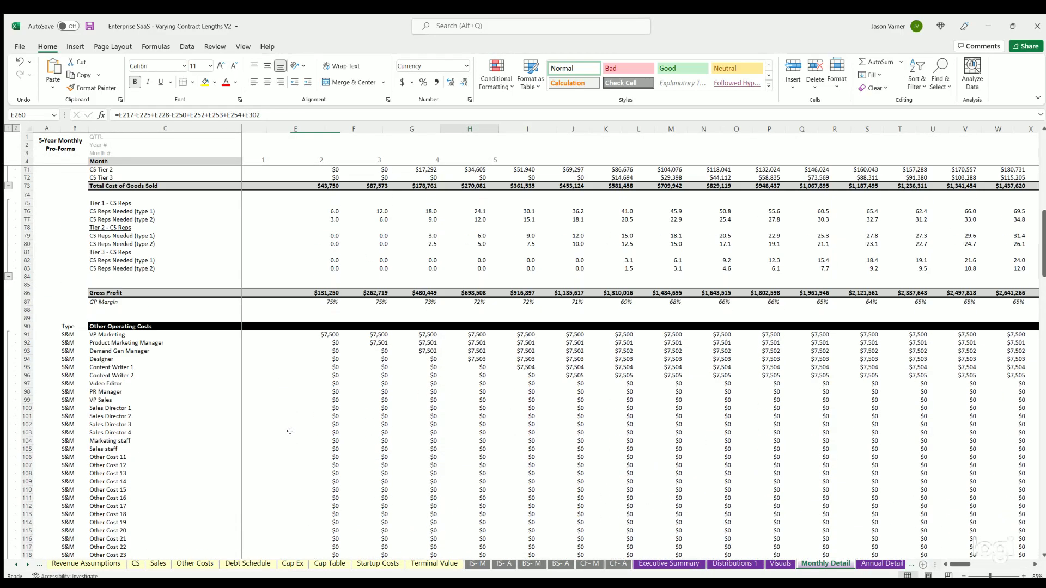
scroll(290, 431, "up", 20)
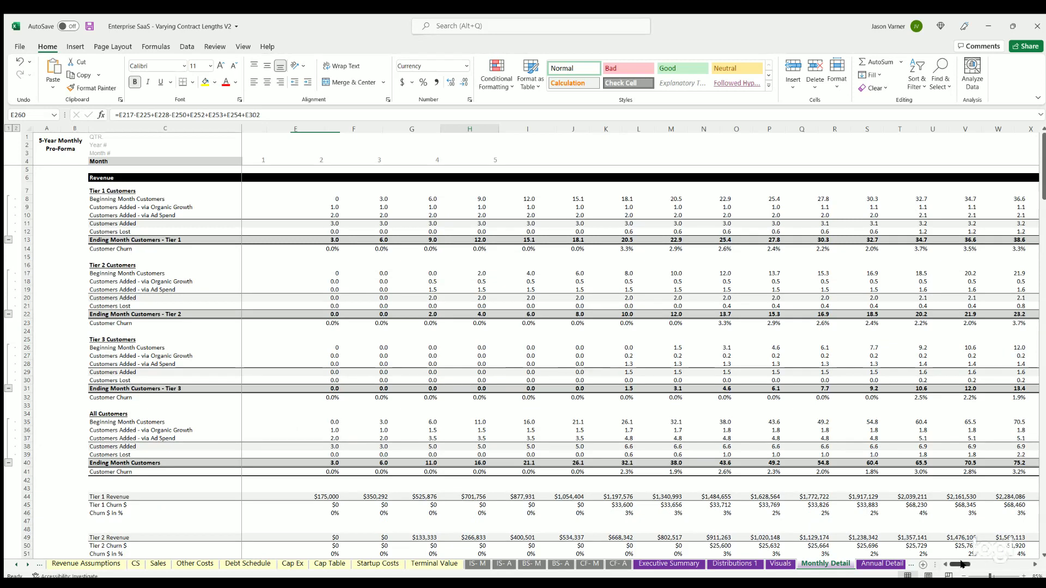
left_click(121, 198)
left_click(116, 265)
left_click(114, 338)
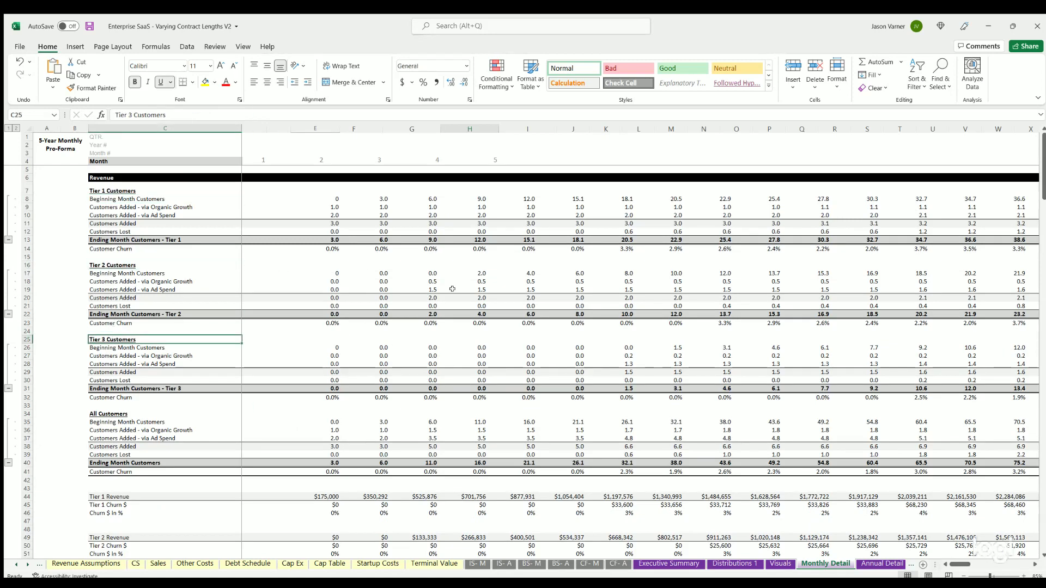
- Inspect the Tier 1 Revenue value and formula, then the Churn $, Churn % and All Revenue rows
scroll(328, 333, "down", 11)
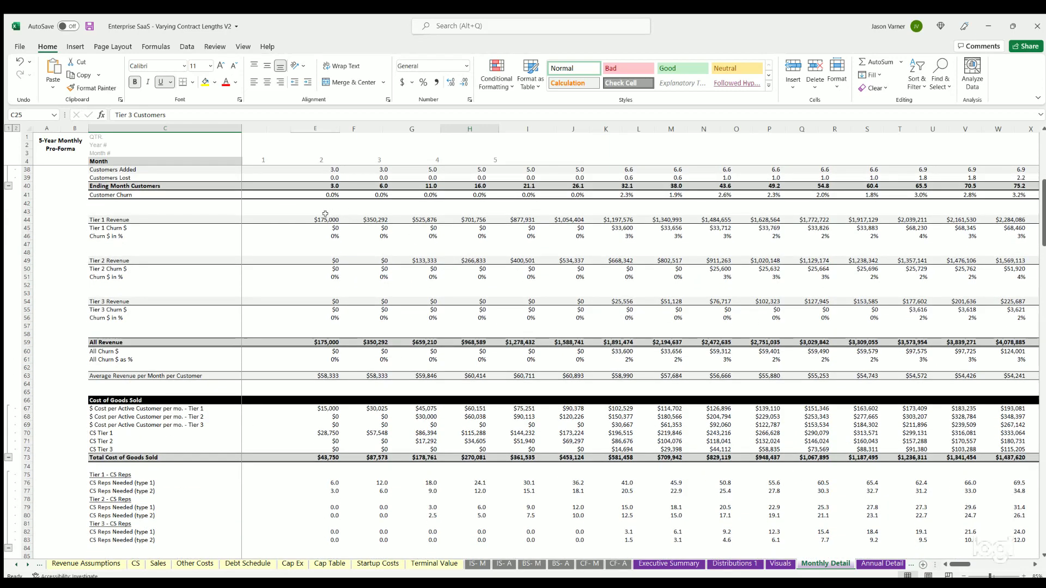
left_click(371, 217)
left_click(415, 219)
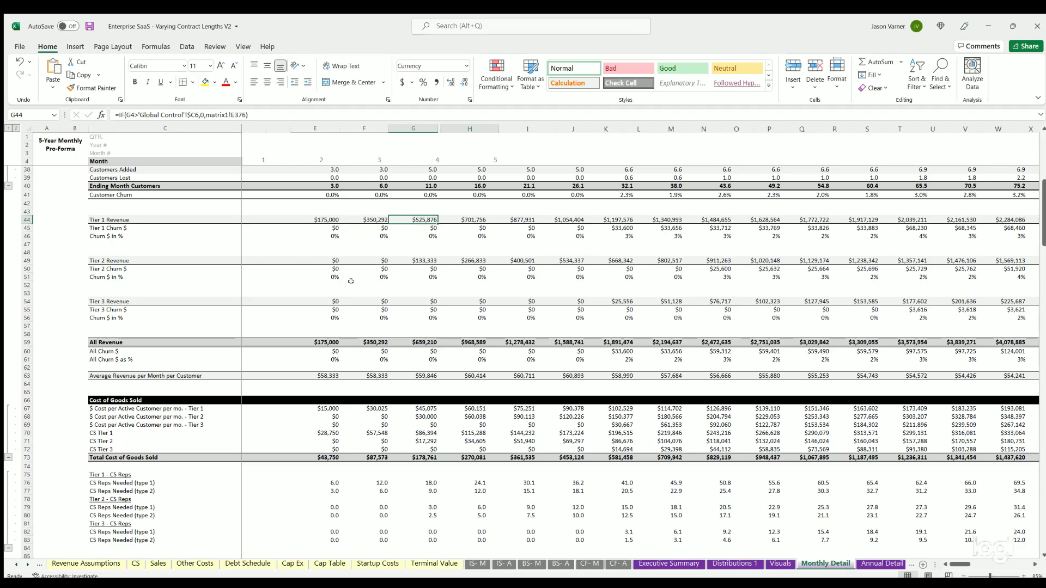
left_click(105, 226)
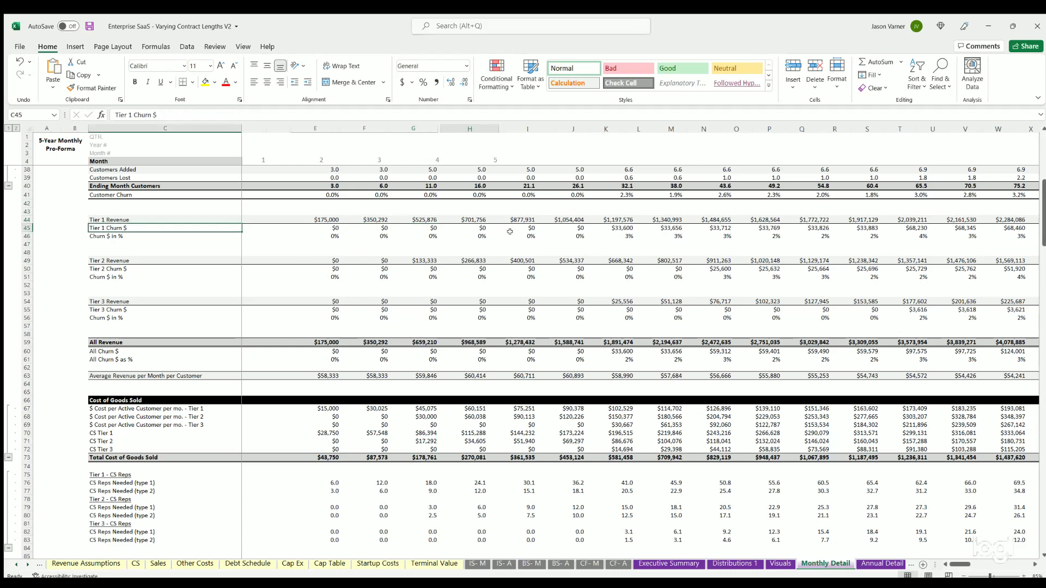
left_click(119, 234)
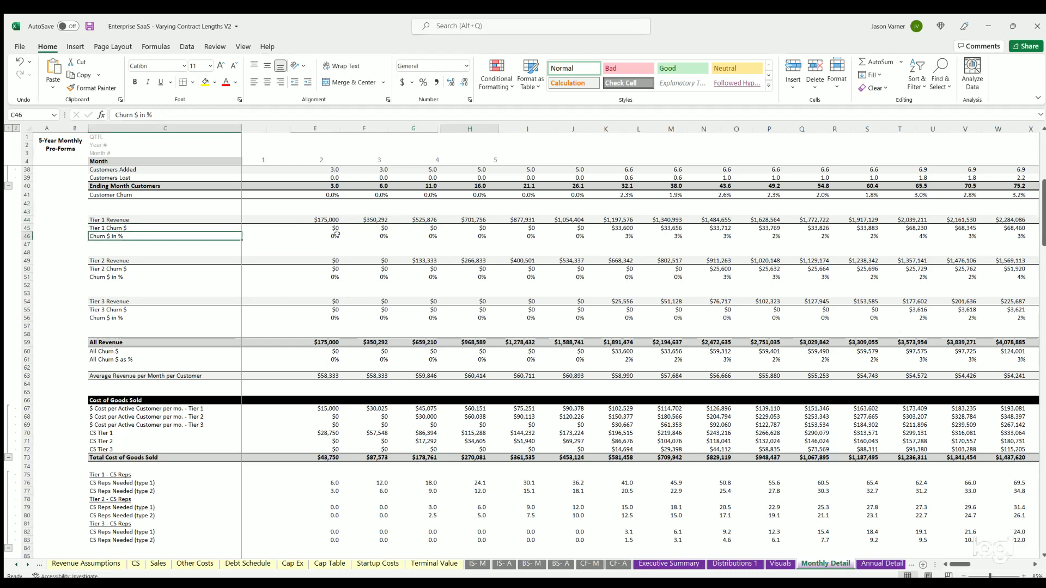
left_click(112, 341)
- Scroll down through costs and cash flow to the Key Metrics rows, then back up
scroll(114, 337, "down", 7)
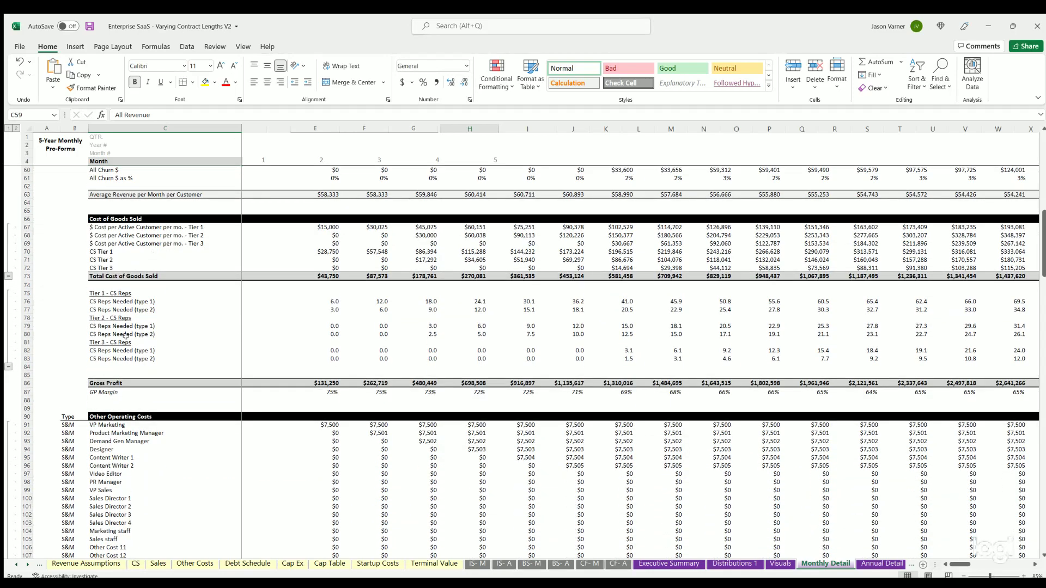
scroll(125, 336, "down", 20)
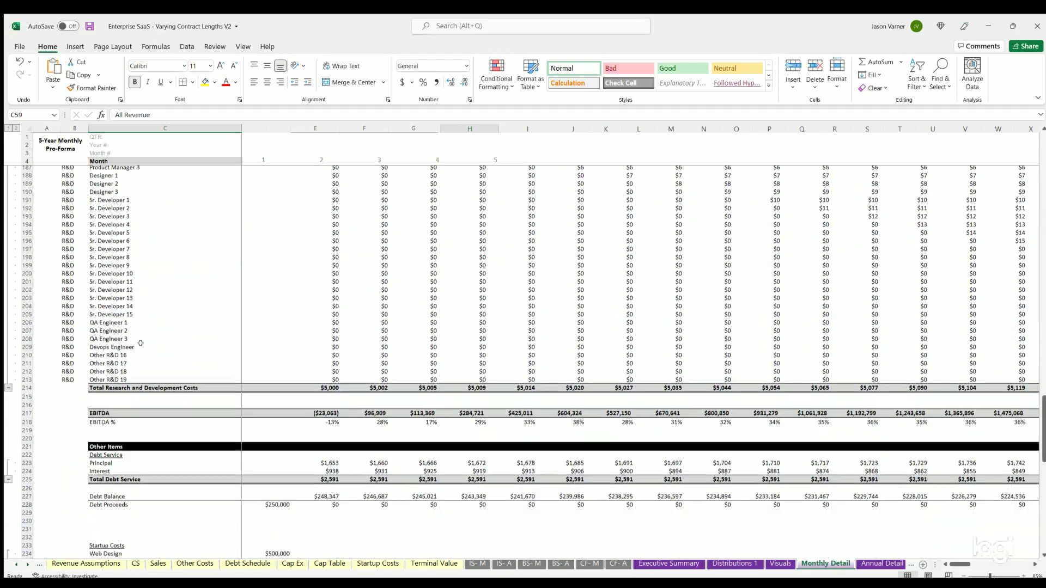
scroll(125, 359, "down", 2)
scroll(326, 368, "down", 7)
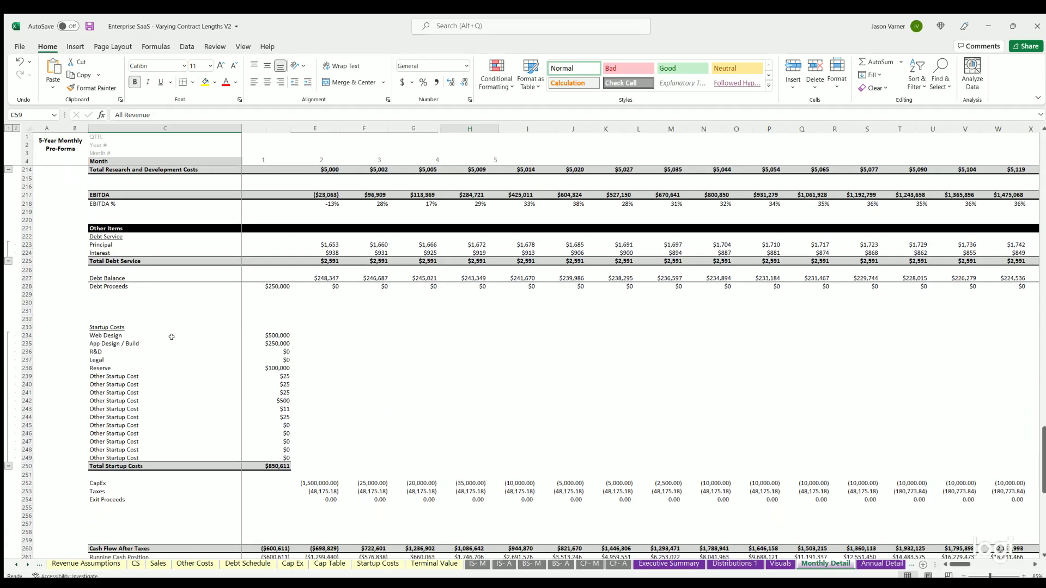
scroll(172, 336, "down", 11)
scroll(264, 330, "down", 4)
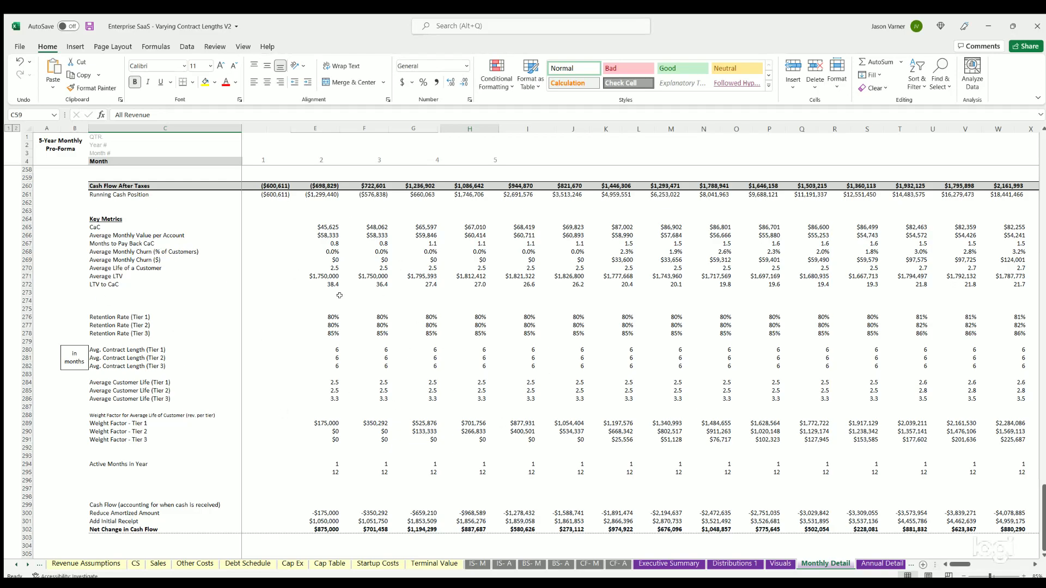
scroll(340, 296, "down", 4)
scroll(225, 348, "up", 20)
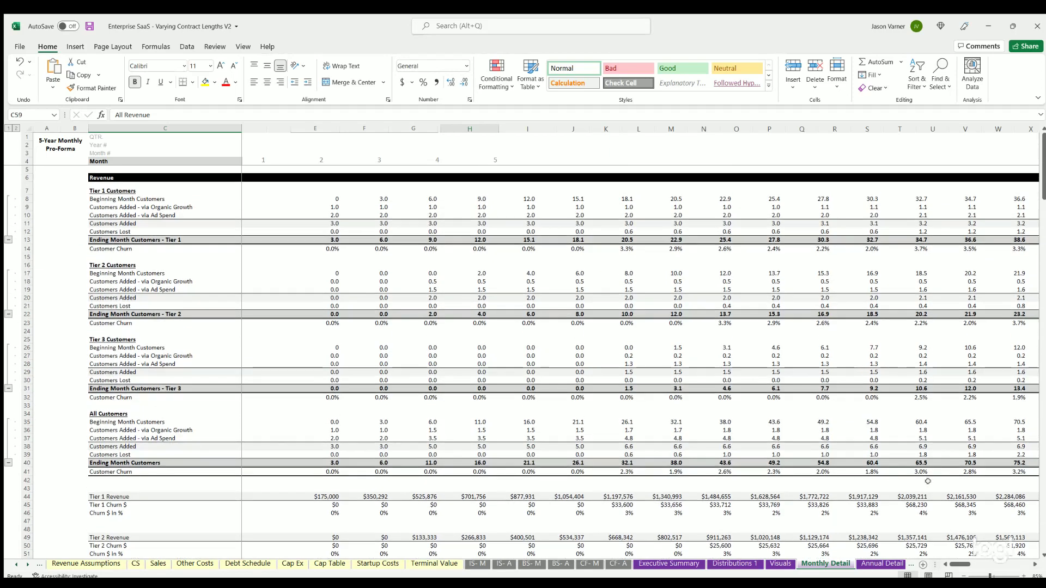
- Open the Annual Detail sheet's FY 2021–FY 2025 figures, briefly compare with Monthly Detail, and reveal the later sheet tabs
left_click(882, 563)
scroll(363, 394, "up", 20)
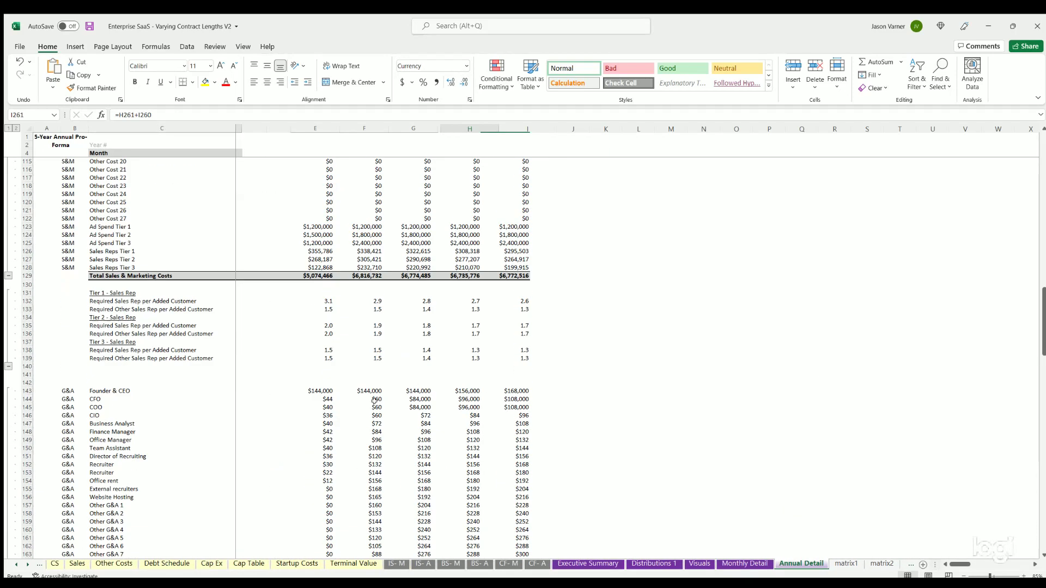
scroll(564, 230, "down", 5)
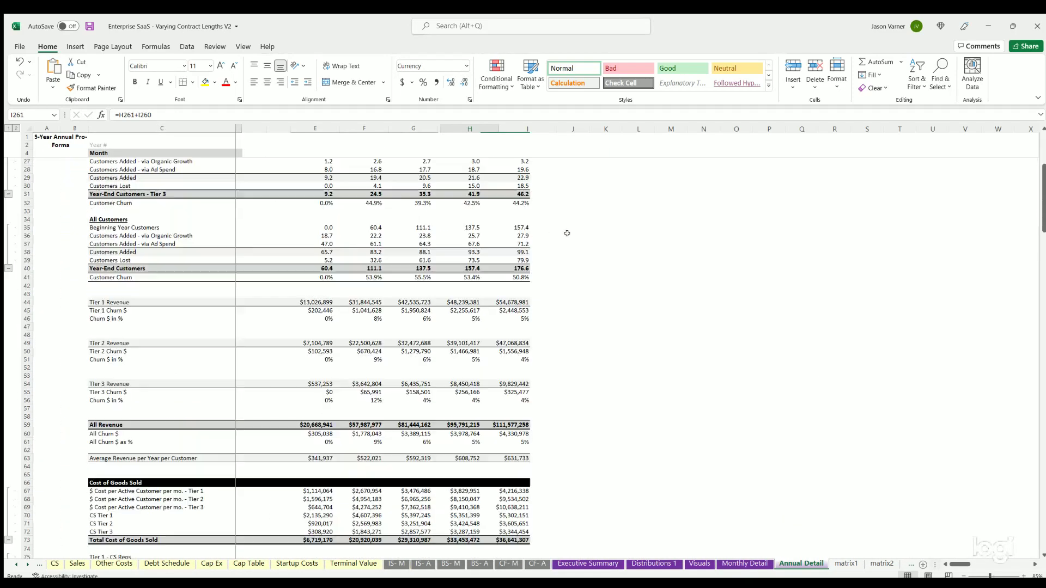
scroll(698, 414, "up", 5)
left_click(737, 564)
left_click(800, 563)
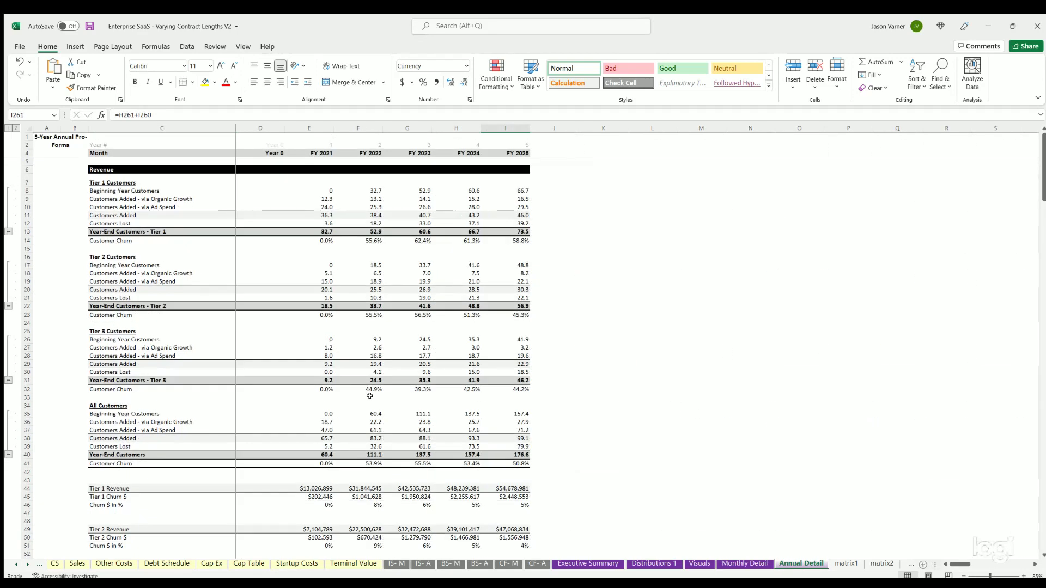
scroll(703, 327, "down", 20)
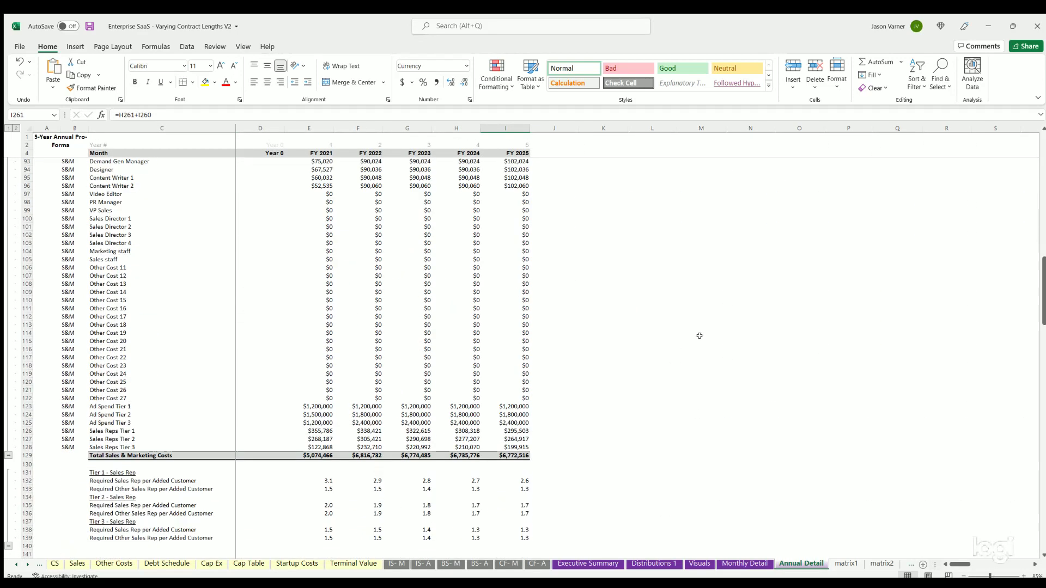
scroll(697, 338, "up", 20)
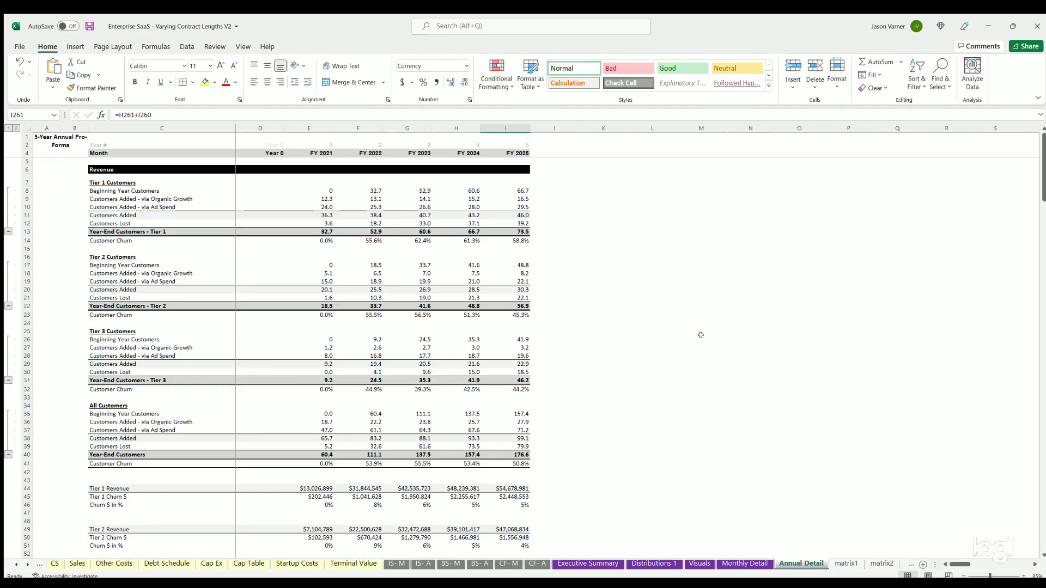
left_click(27, 564)
- Look through the matrix1, matrix2, matrix3 and validation 1 sheets in turn
left_click(27, 564)
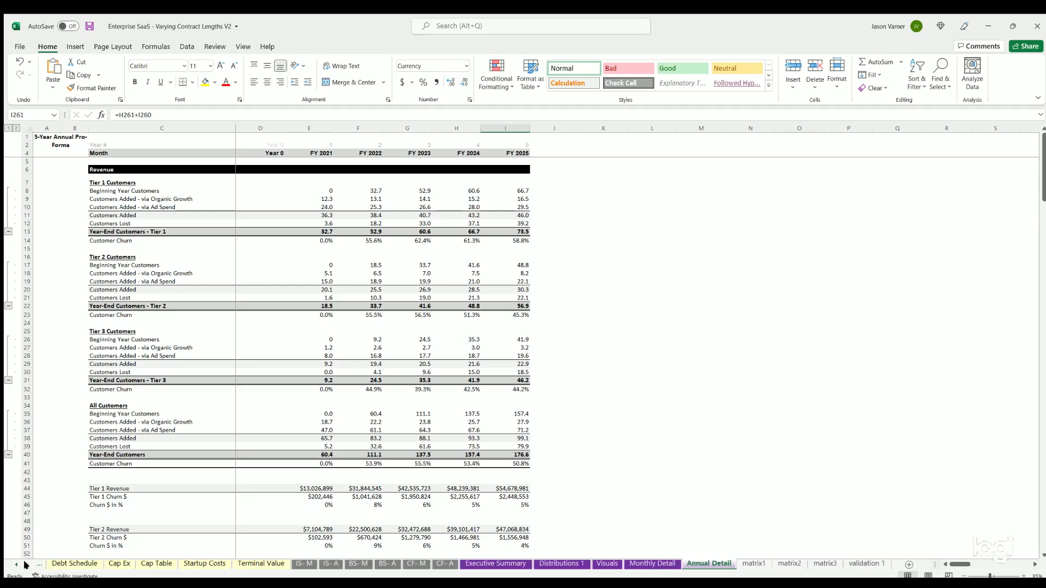
left_click(754, 564)
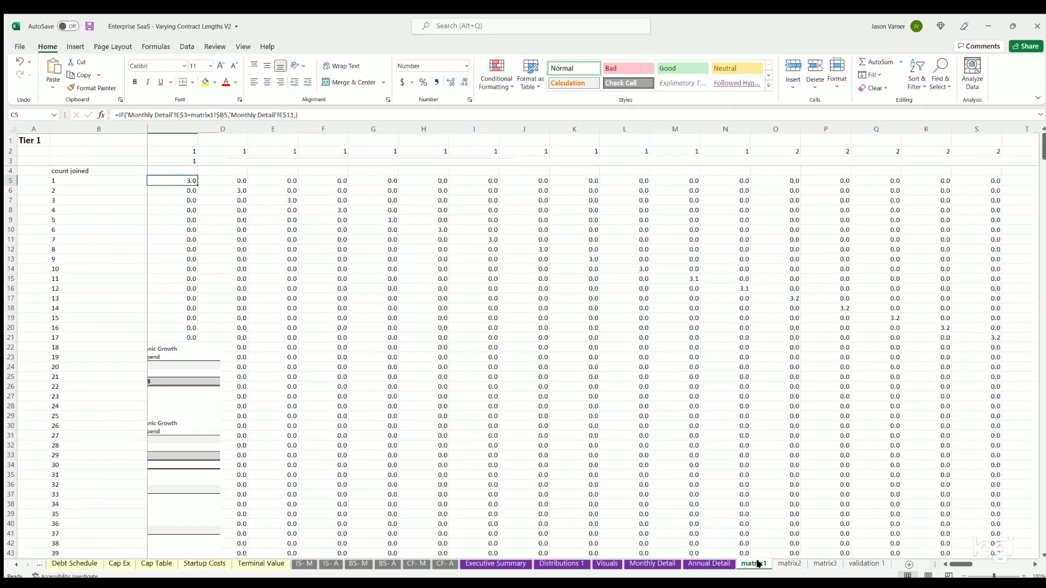
left_click(790, 564)
left_click(824, 564)
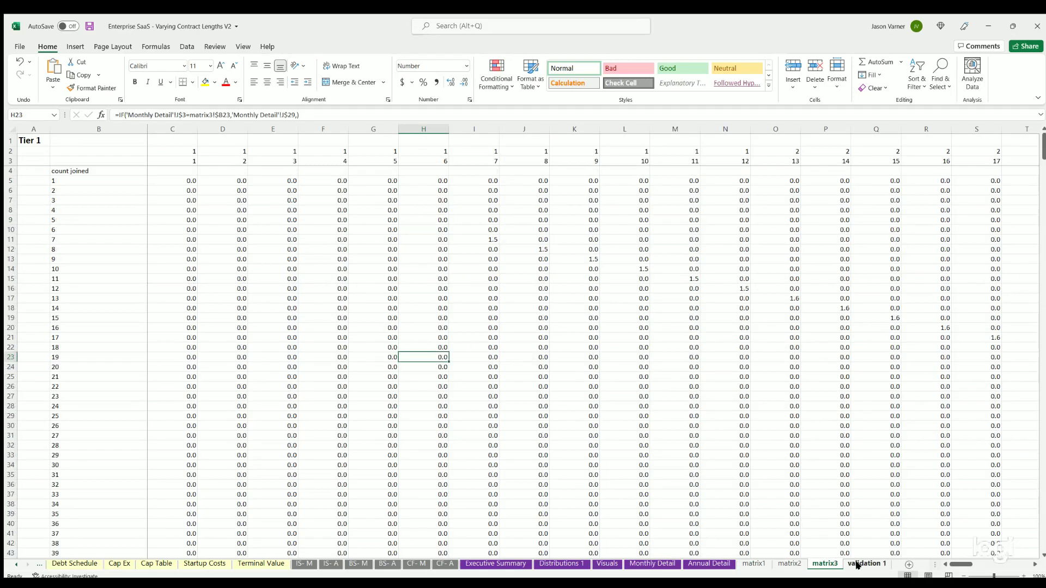
left_click(856, 564)
- Review matrix1 once more, then go to the Global Control assumptions sheet
left_click(754, 565)
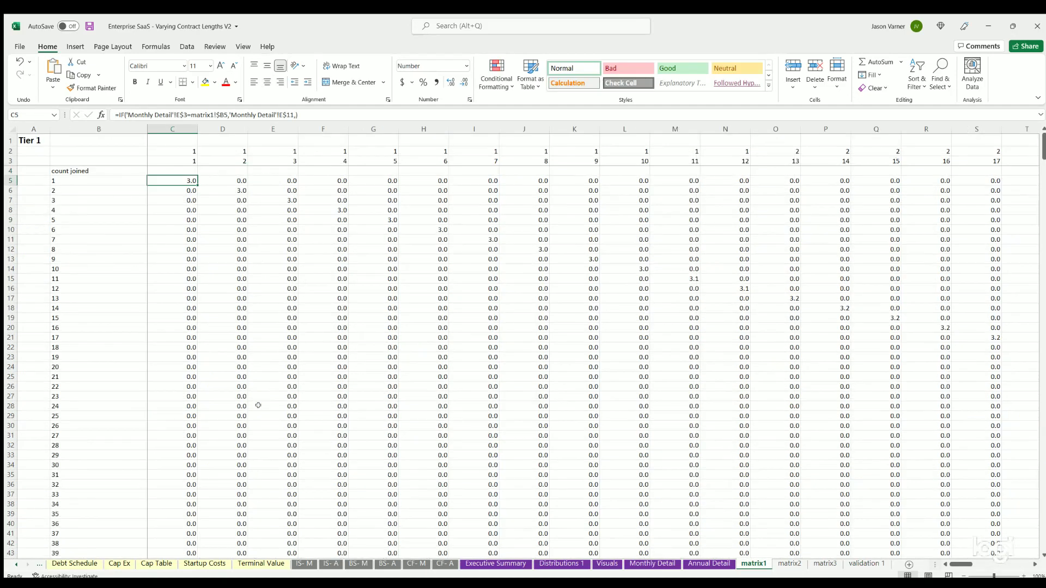
scroll(259, 405, "down", 20)
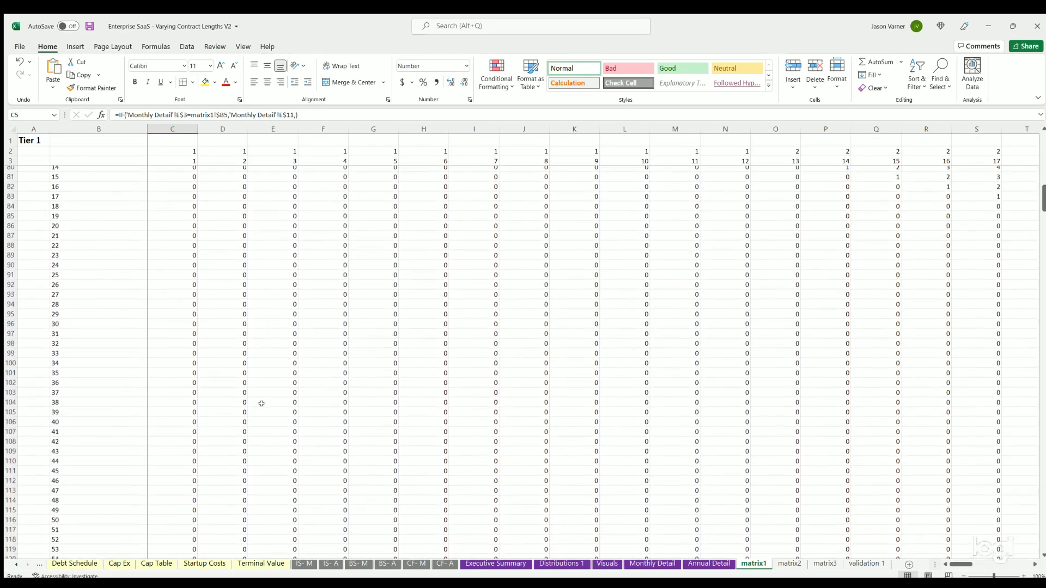
scroll(263, 404, "up", 20)
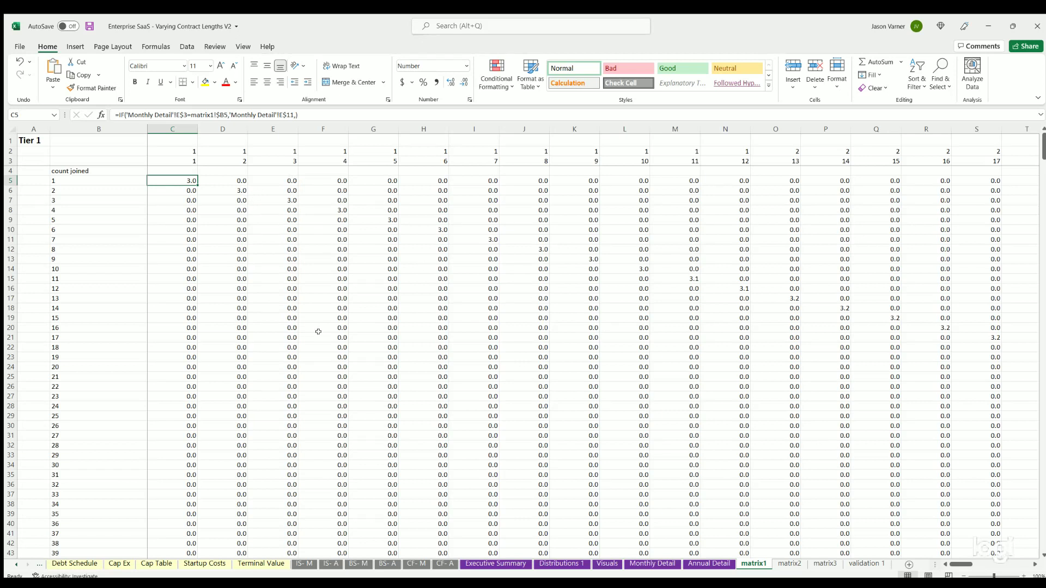
left_click(11, 564)
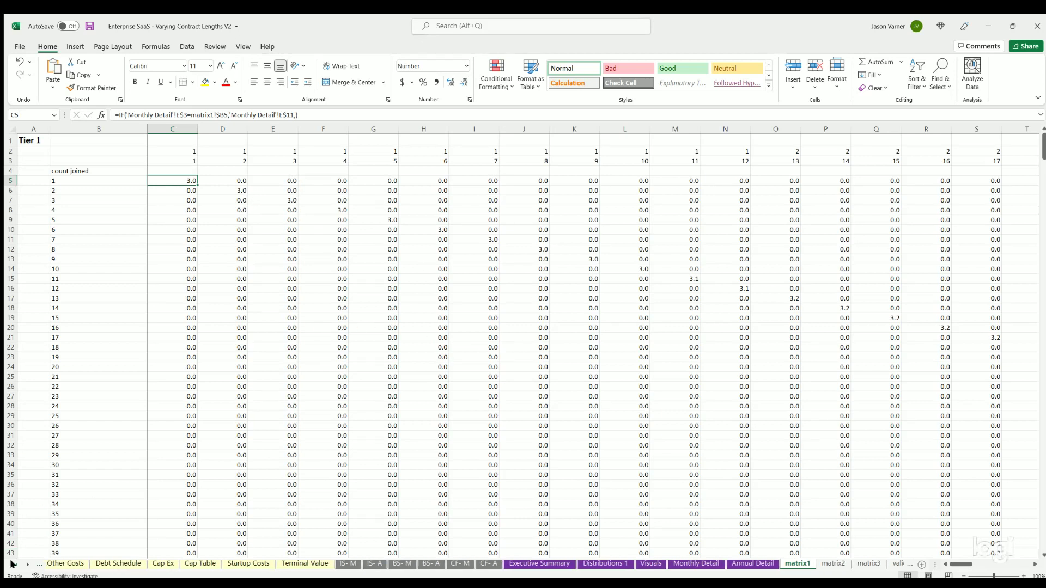
left_click(109, 563)
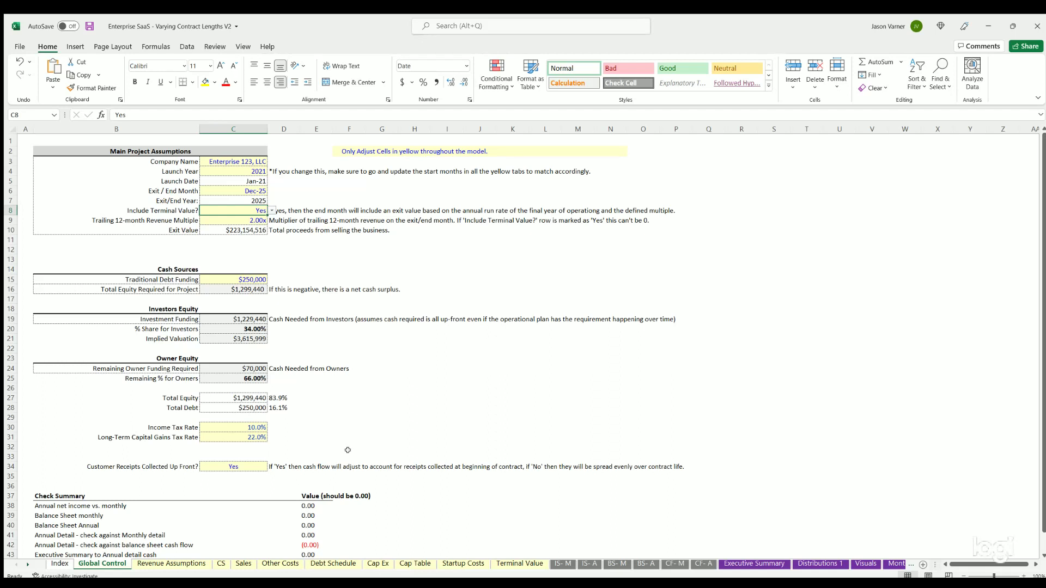
- Right-align the Yes answer in C34 for customer receipts collected up front
left_click(249, 466)
left_click(280, 81)
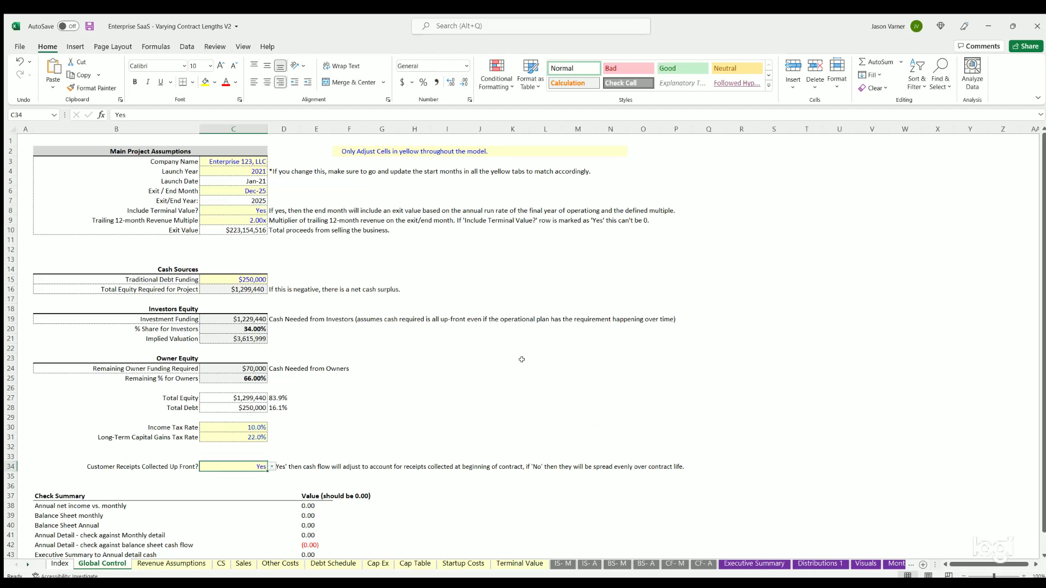
left_click(531, 368)
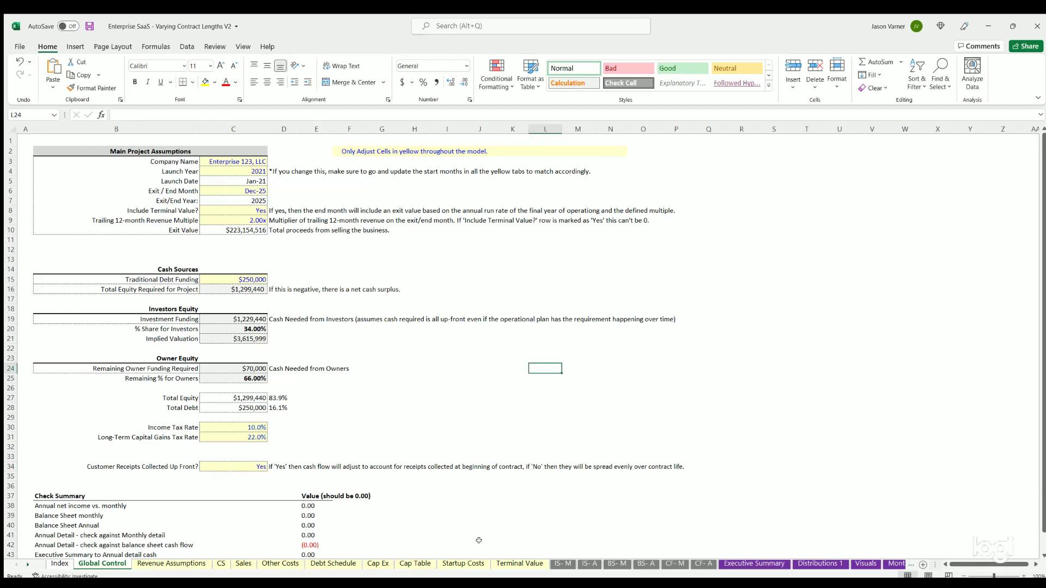
- Select the Check Summary table B37:F45 and confirm the E38:E45 check values all read 0.00
scroll(325, 453, "down", 4)
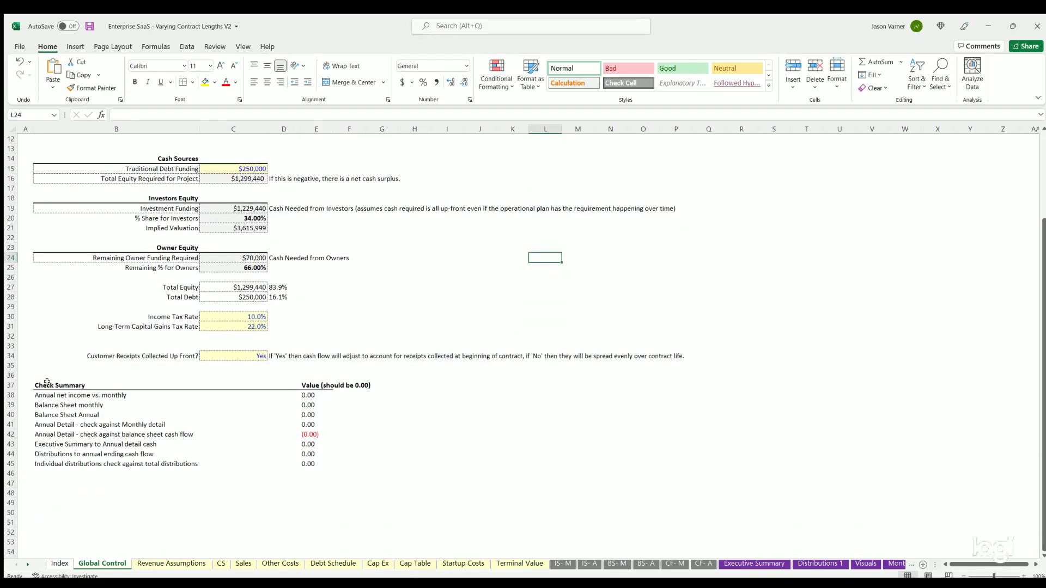
left_click_drag(47, 383, 334, 463)
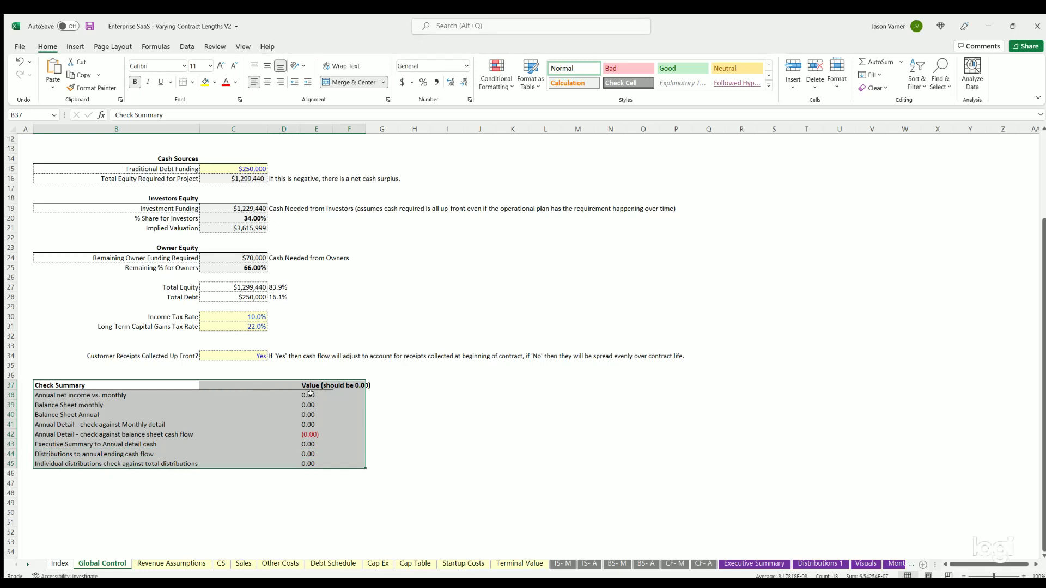
left_click(310, 393)
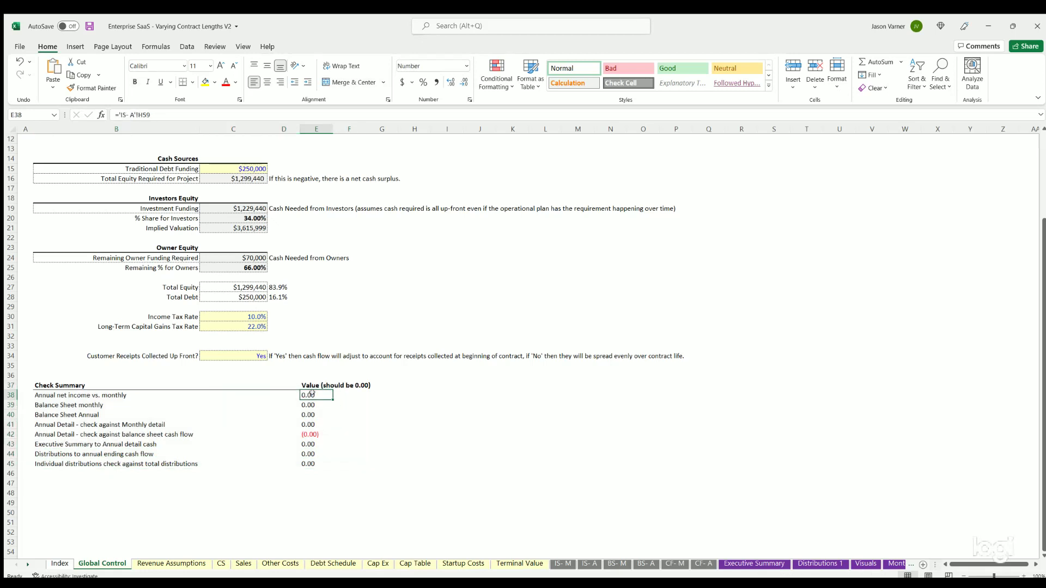
left_click_drag(314, 432, 315, 463)
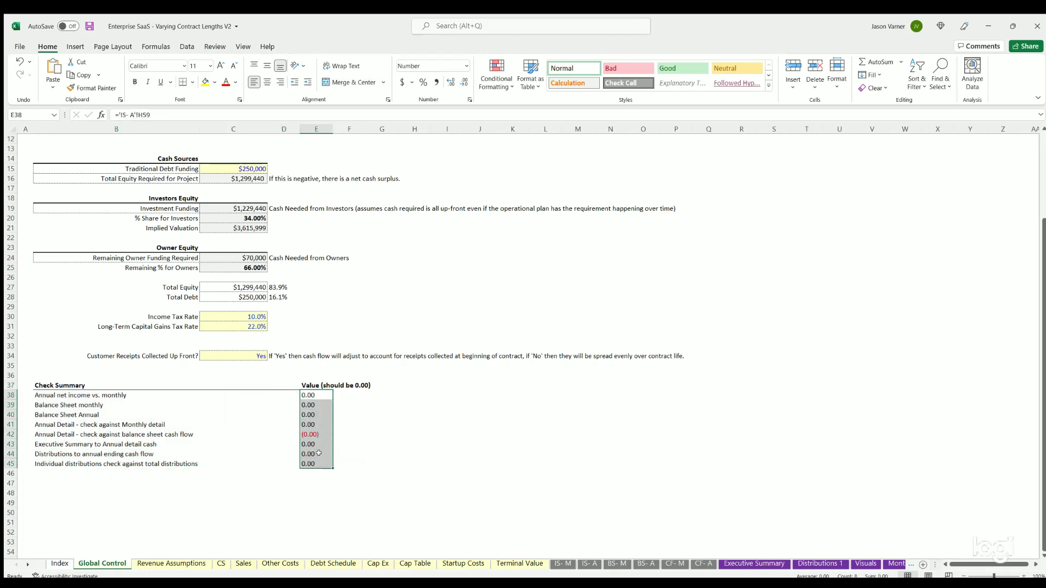
scroll(162, 447, "up", 4)
left_click(767, 349)
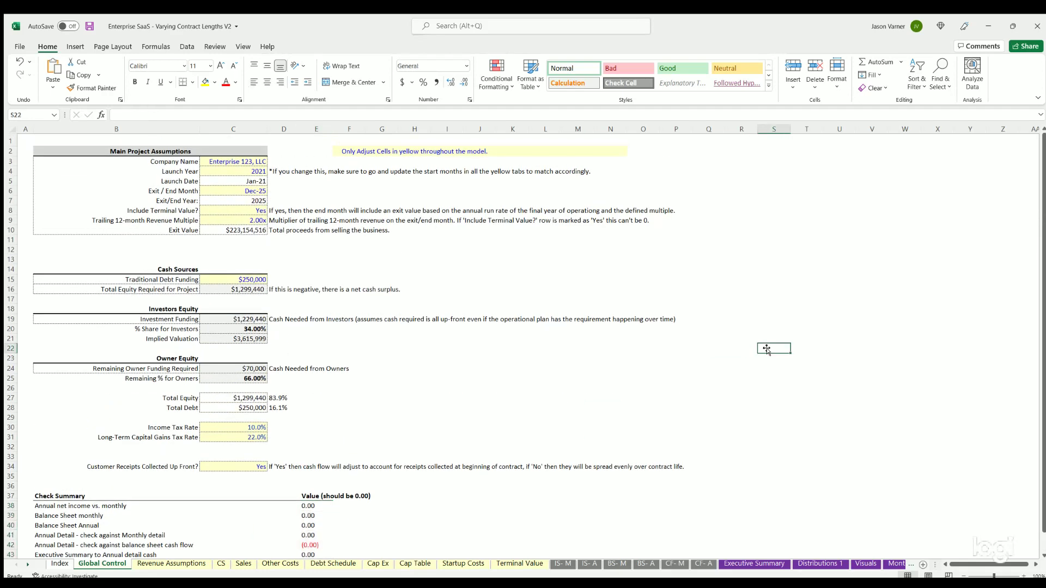